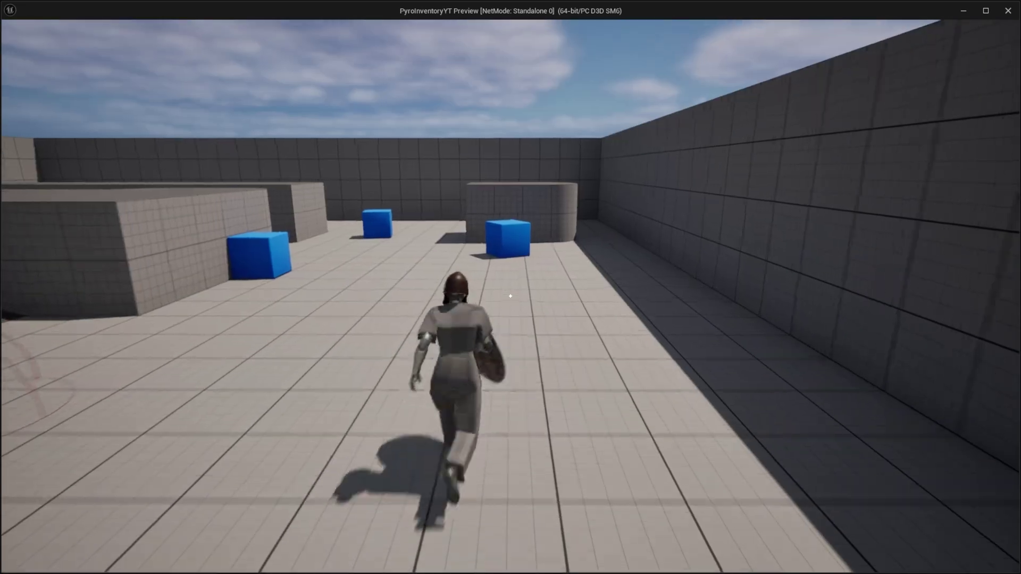
key(space)
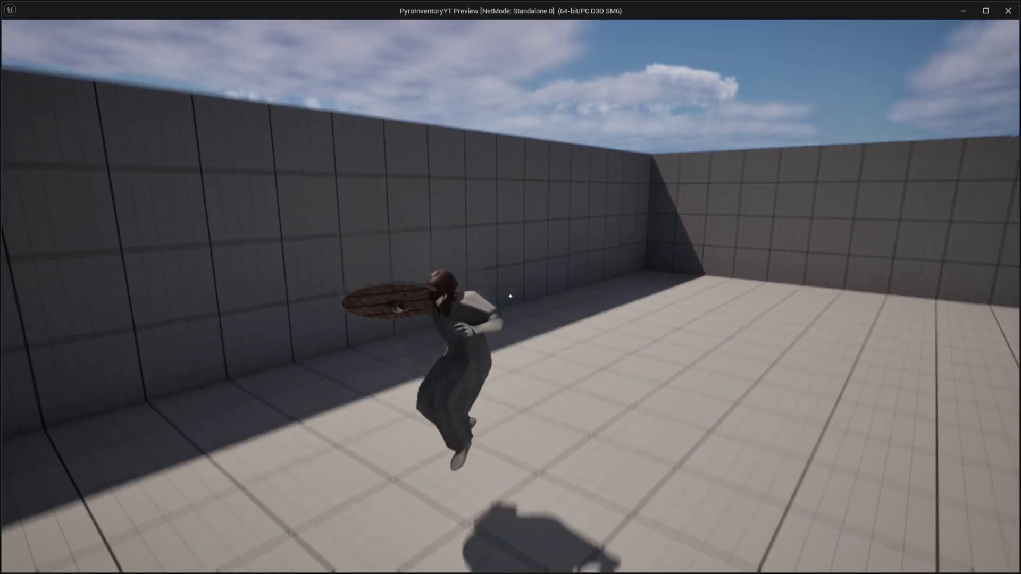
key(w)
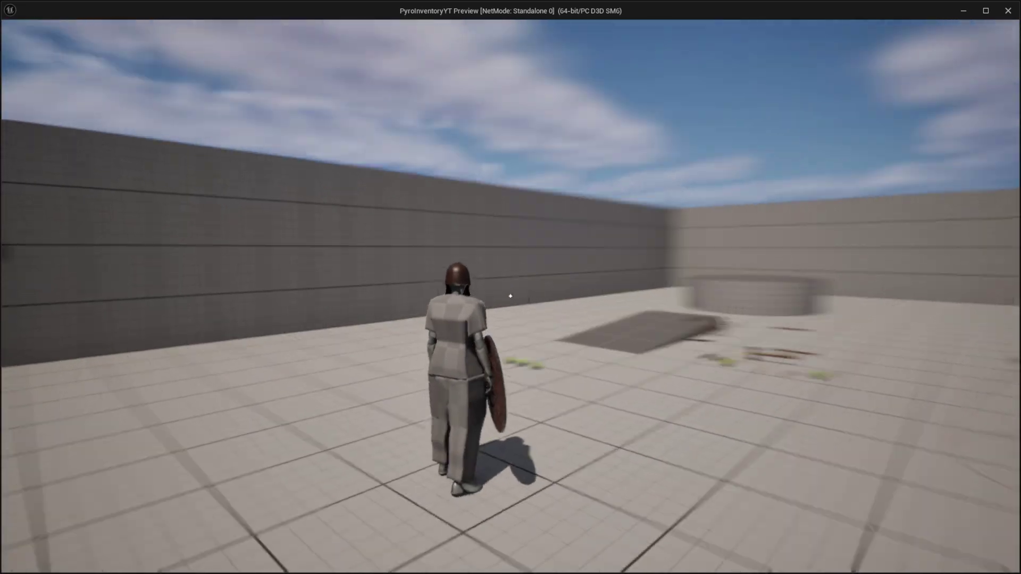
key(i)
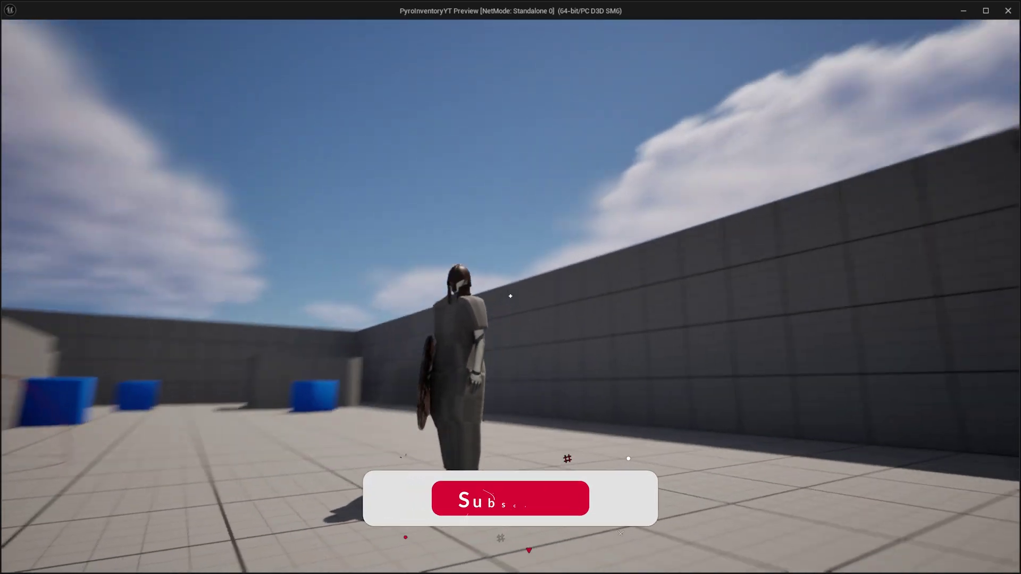
key(s)
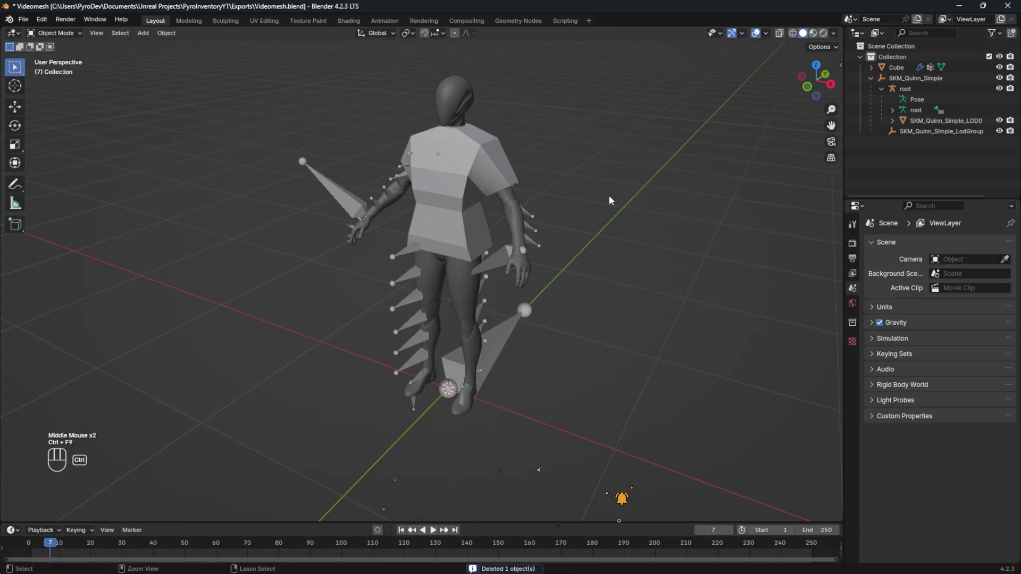
Step: Add a cube mesh at the character's feet while working in the front orthographic view
scroll(605, 195, up, 2)
key(KP_1)
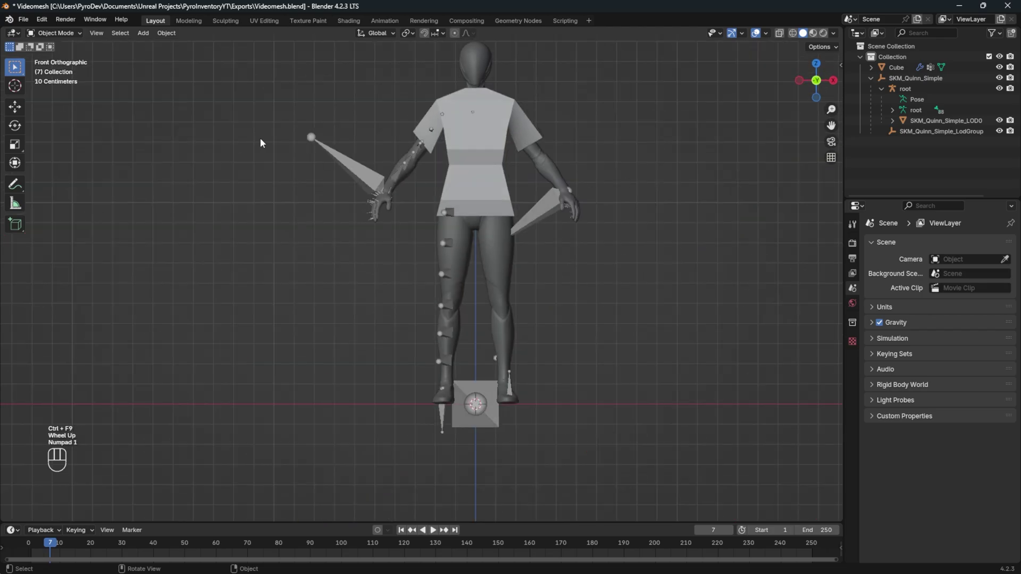
scroll(260, 138, up, 1)
click(143, 33)
mouse_move(160, 43)
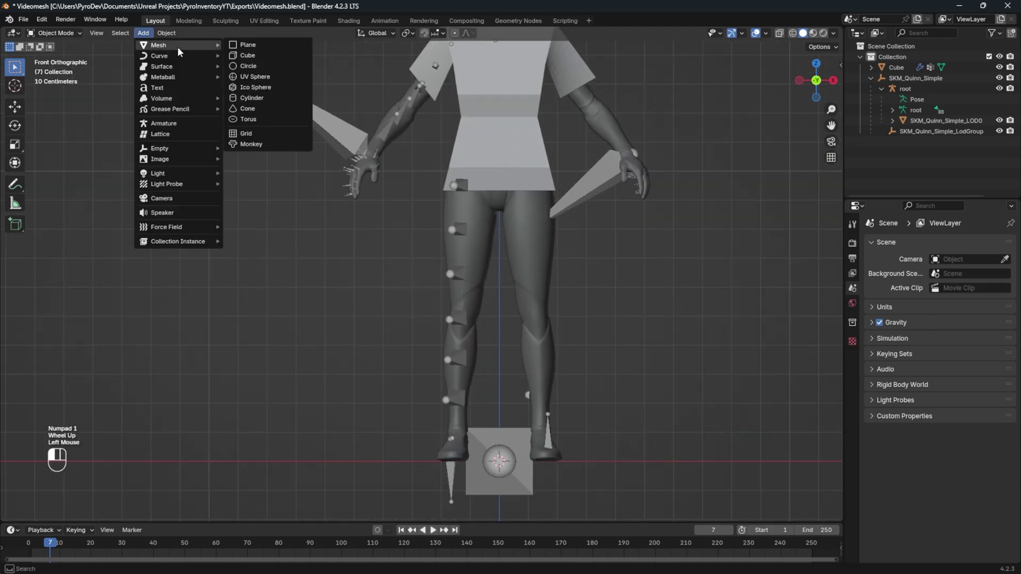
click(247, 55)
Step: Scale the cube down by about 0.283 and again by 0.774, and raise it about 0.93 m along Z to hip height
scroll(722, 249, down, 3)
key(s)
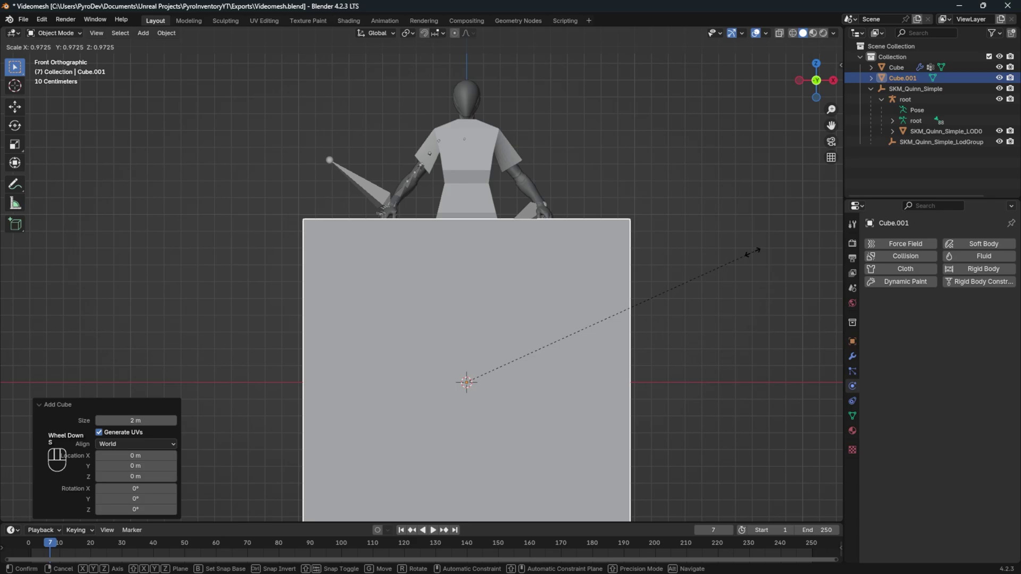
click(533, 323)
scroll(531, 326, up, 1)
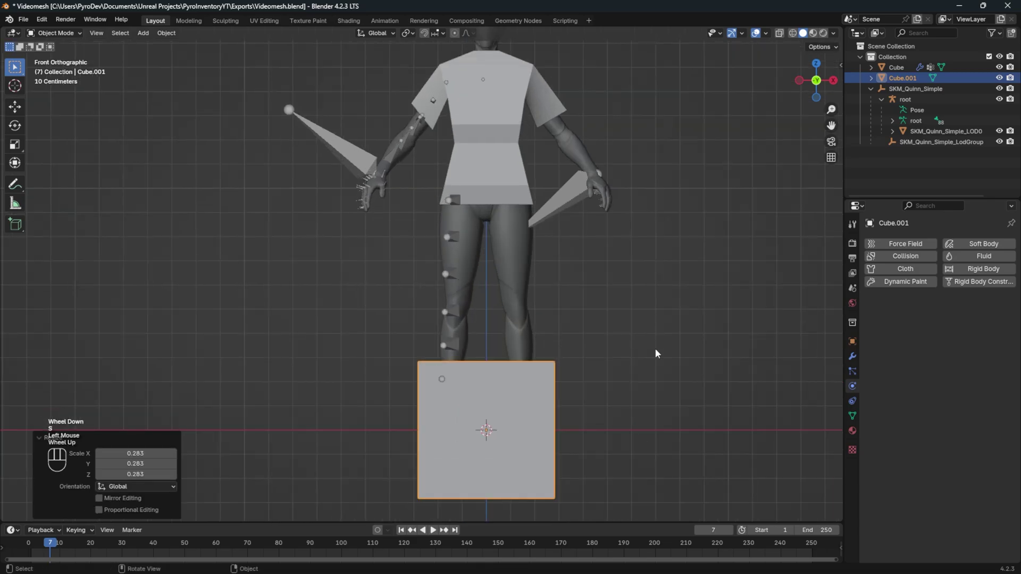
key(s)
click(617, 366)
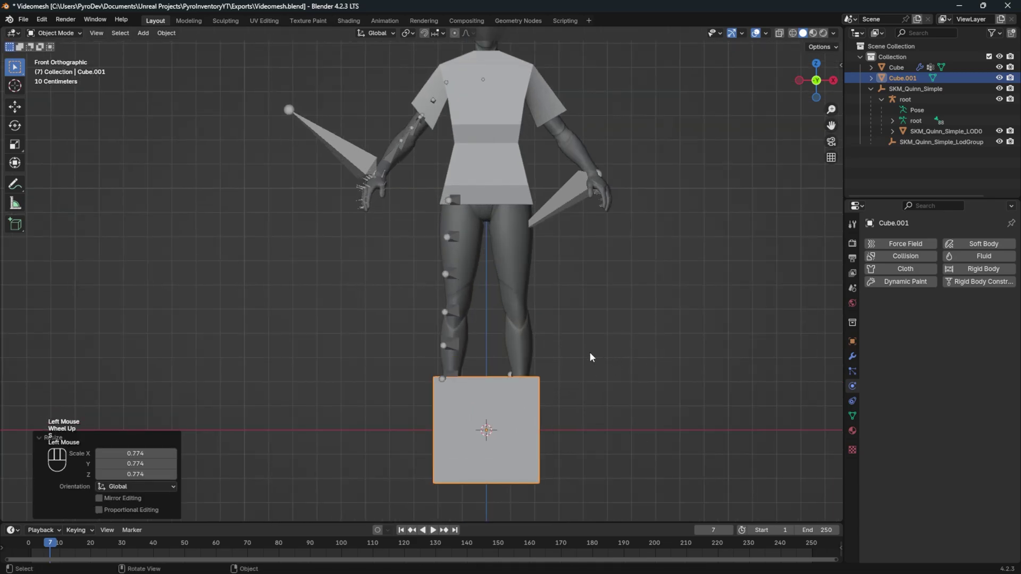
key(g)
key(z)
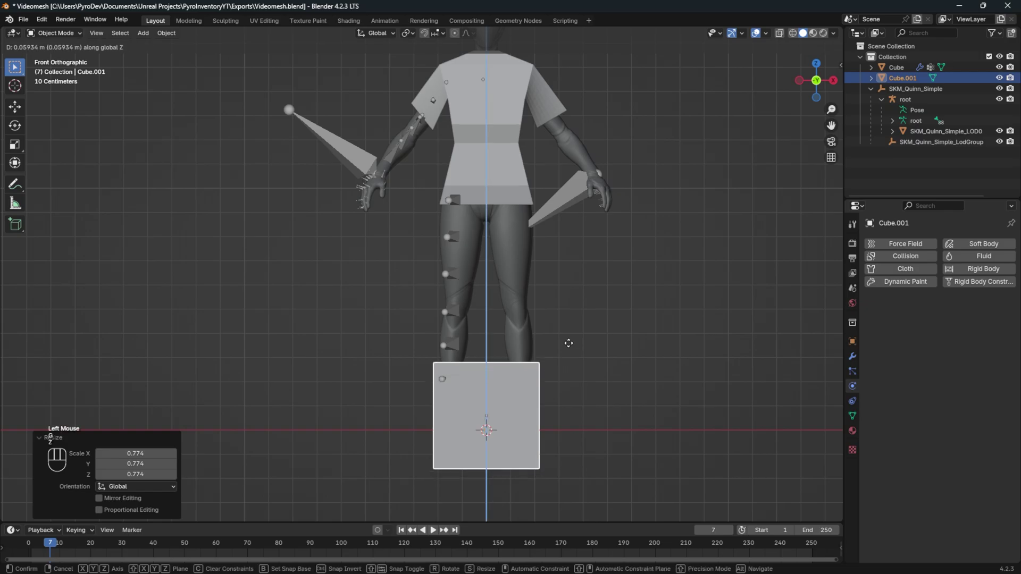
click(569, 137)
Step: In Edit Mode, move all of the cube's geometry about 0.29 m along X and -0.21 m along Z over one thigh
key(Tab)
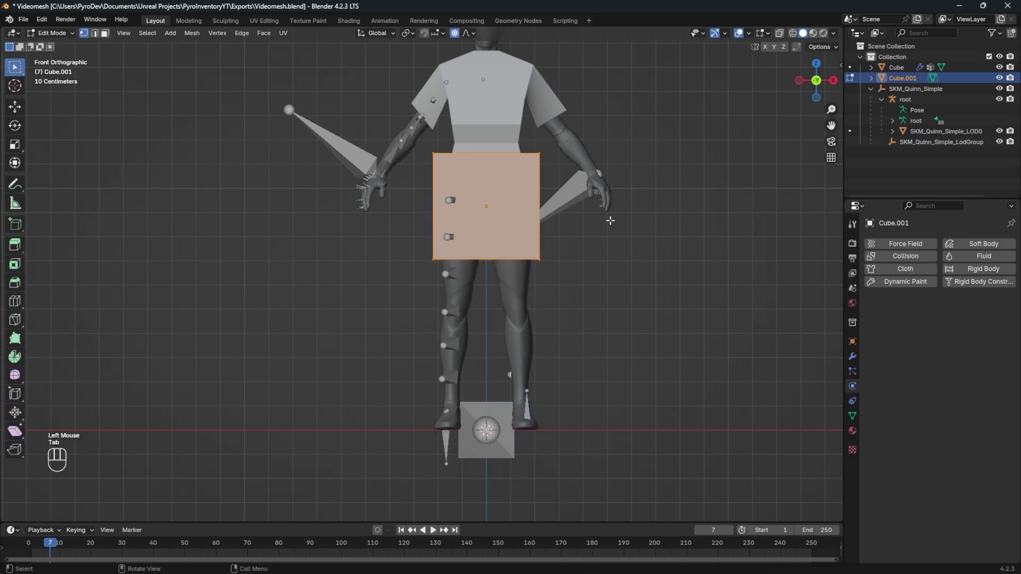
key(g)
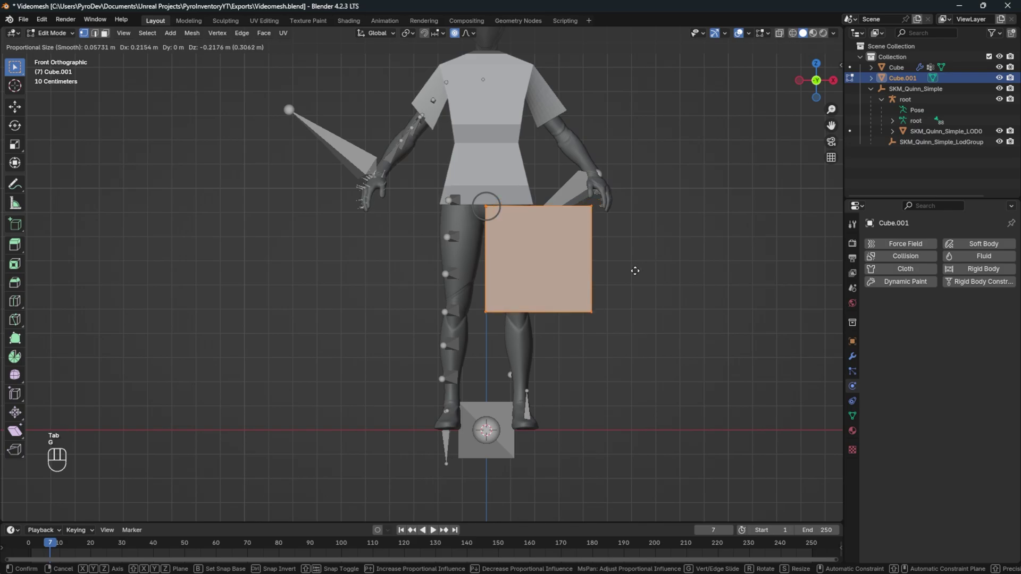
click(660, 270)
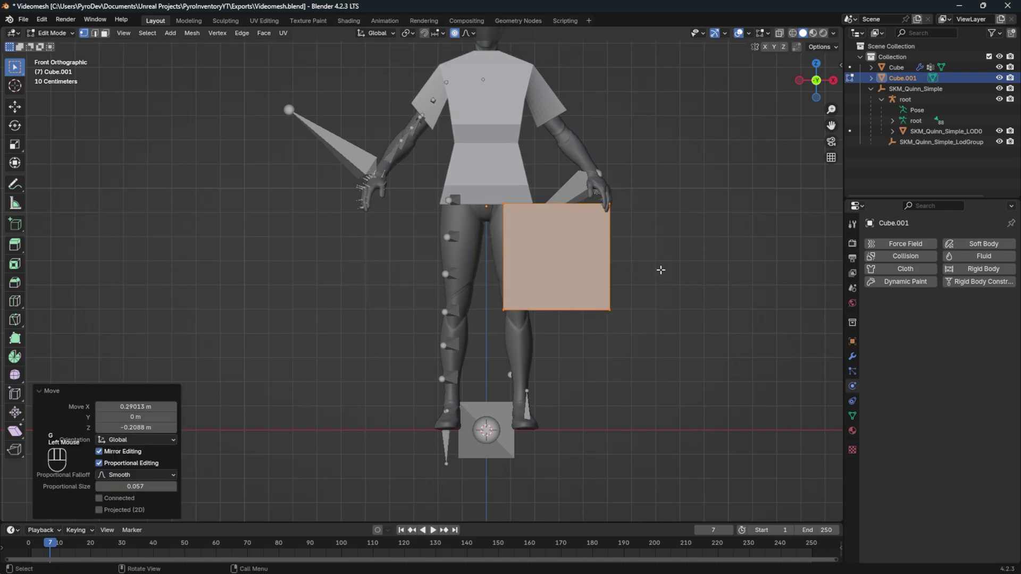
Step: Add a Mirror modifier on the X axis to the cube
click(852, 356)
click(908, 245)
text(mir)
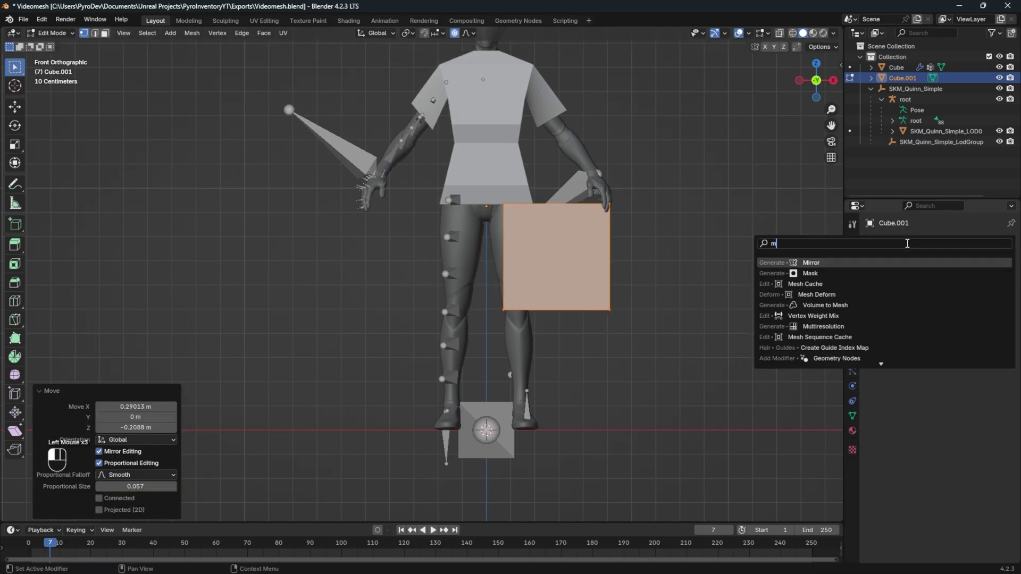
click(875, 263)
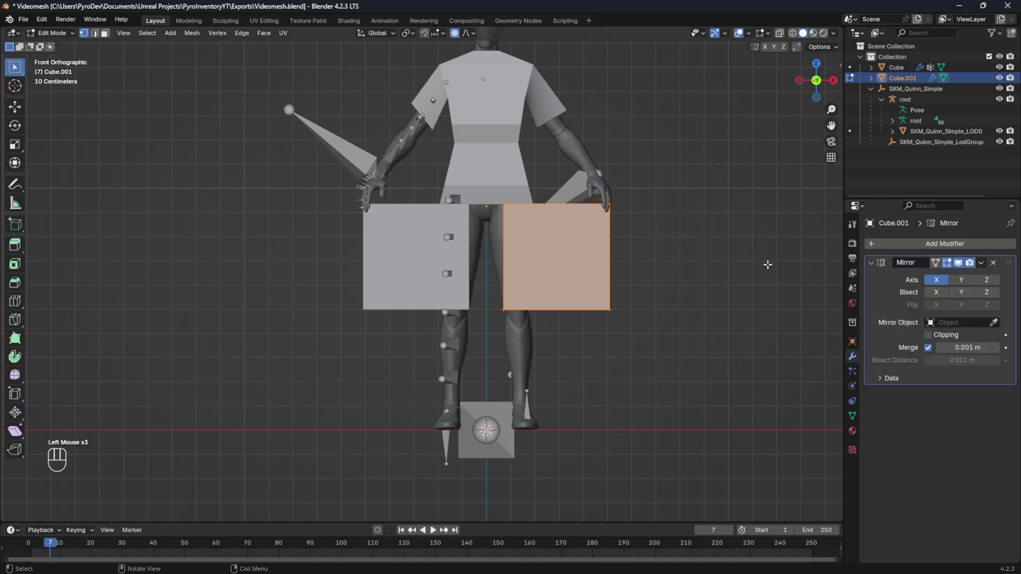
Step: Add a centred horizontal loop cut across the middle of the cube
scroll(666, 264, up, 2)
shift+middle_drag(694, 255, 602, 283)
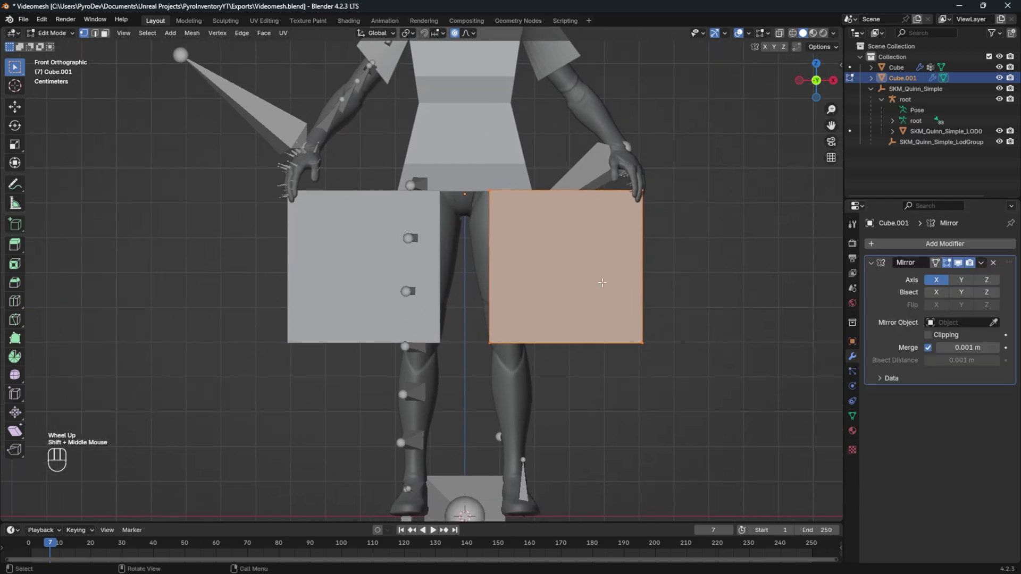
key(ctrl+r)
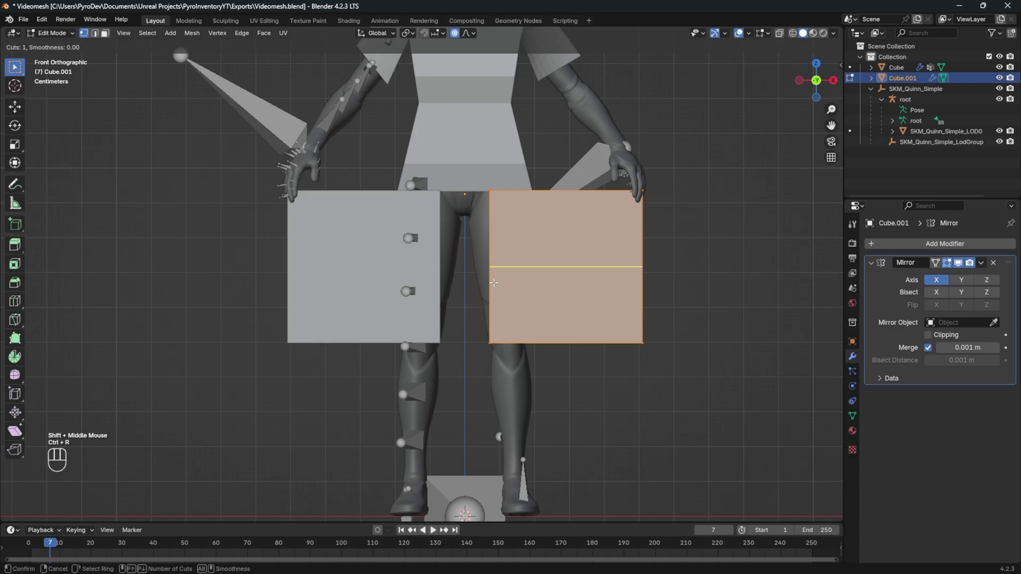
click(494, 283)
right_click(516, 279)
Step: In wireframe shading, with mirror clipping enabled, move the cube's inner top and middle vertices along X onto the mirror plane
click(467, 165)
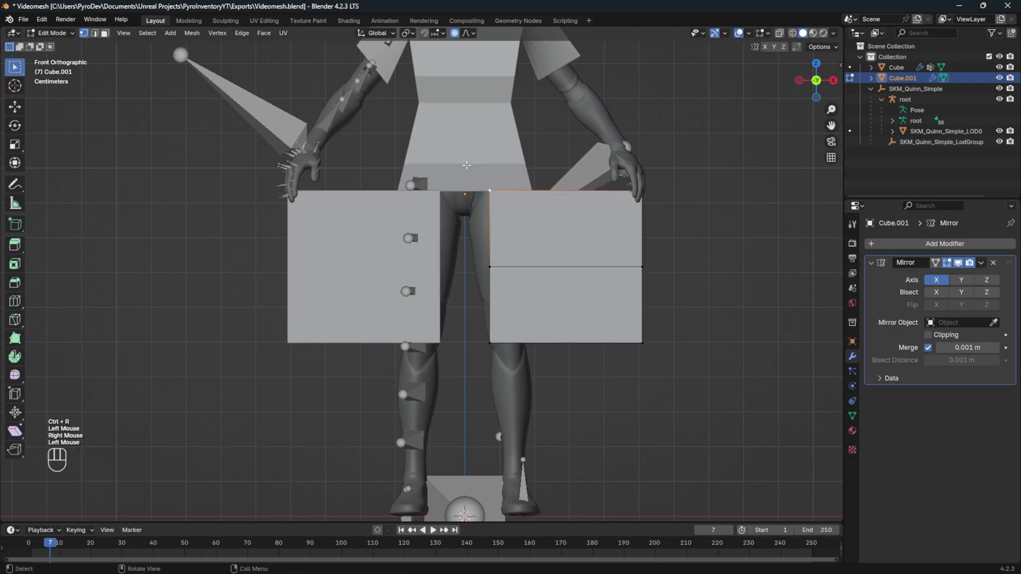
key(z)
click(374, 177)
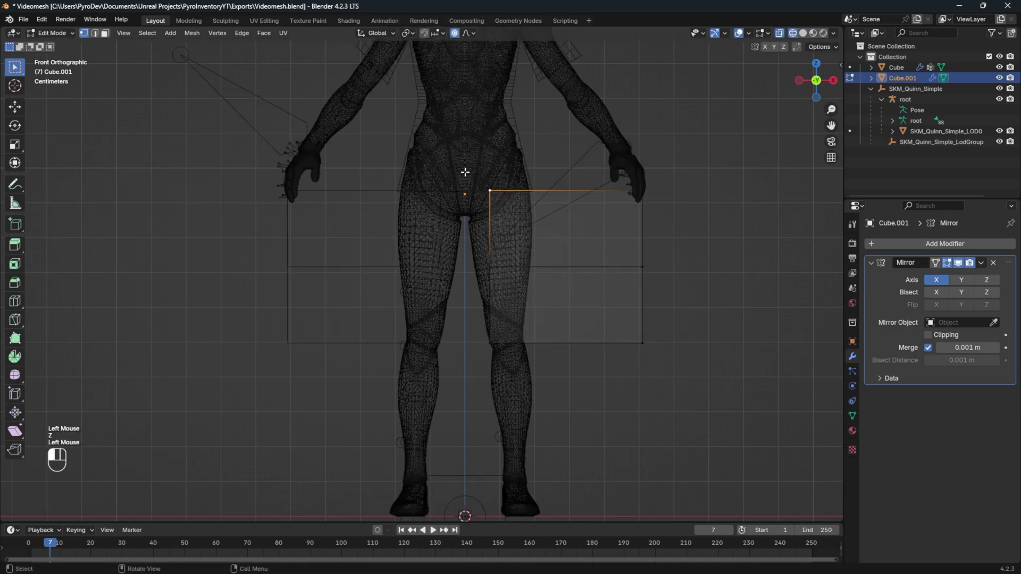
drag(463, 159, 546, 298)
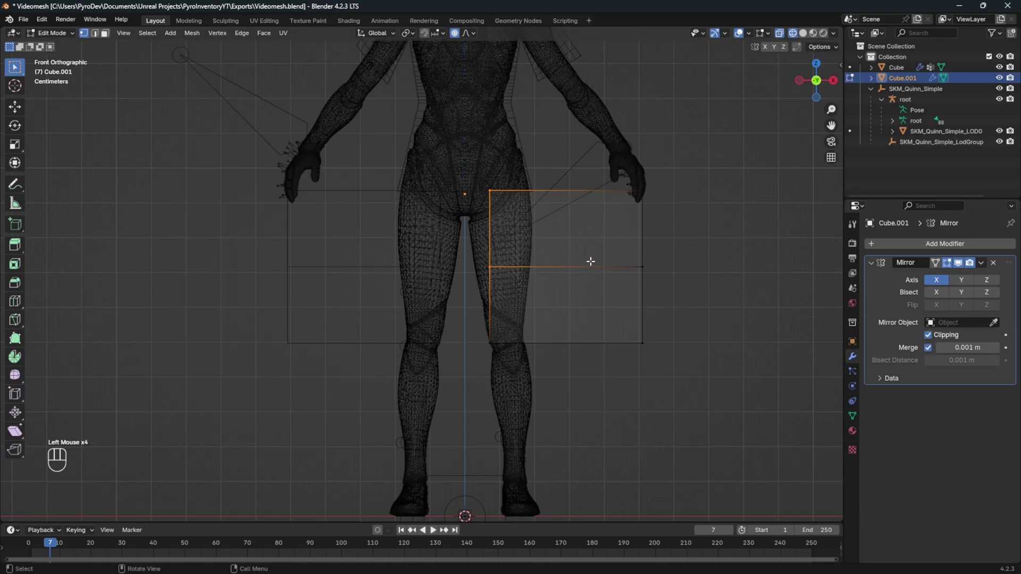
key(g)
key(x)
key(c)
key(y)
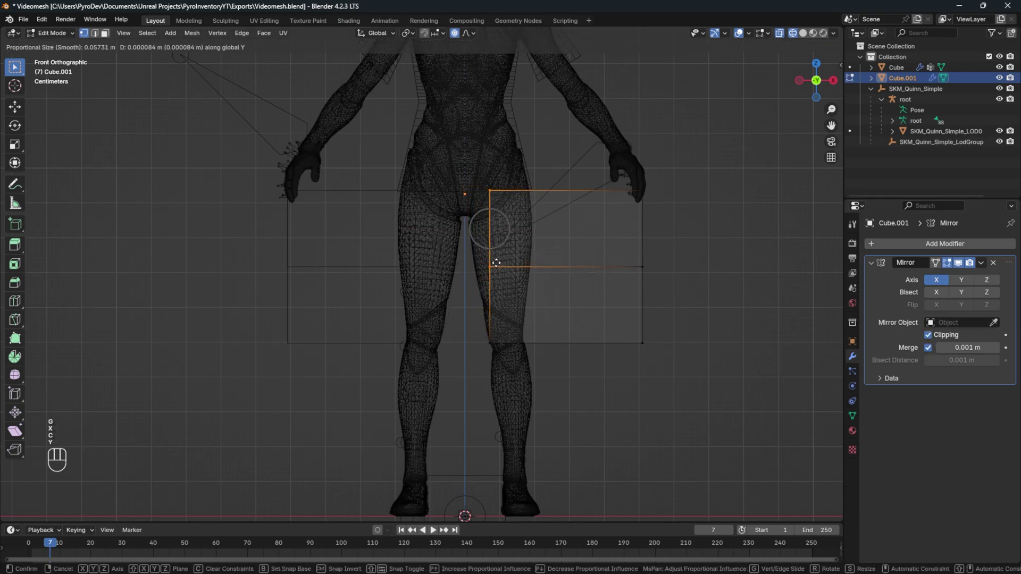
key(x)
click(441, 260)
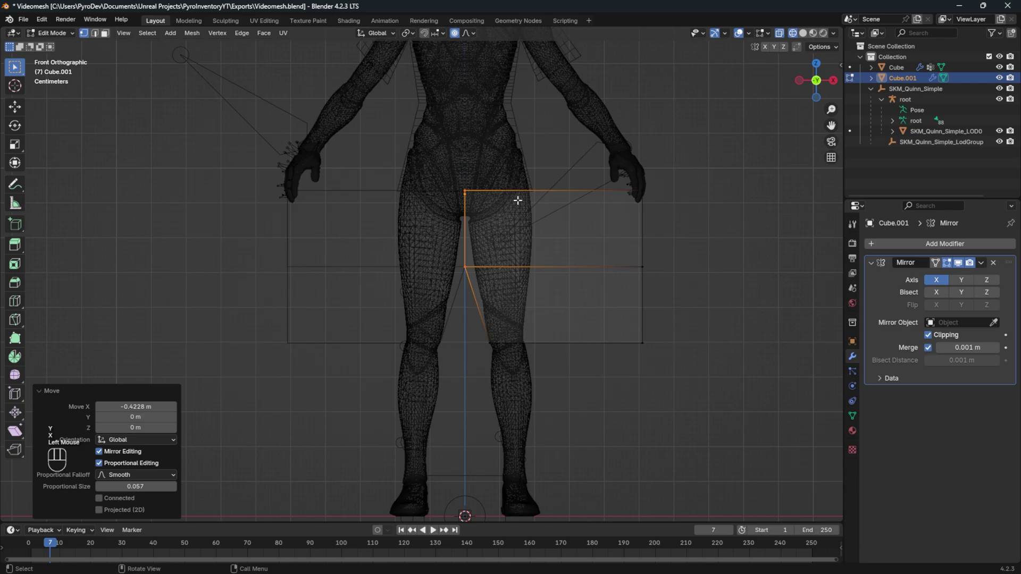
key(z)
scroll(575, 218, down, 1)
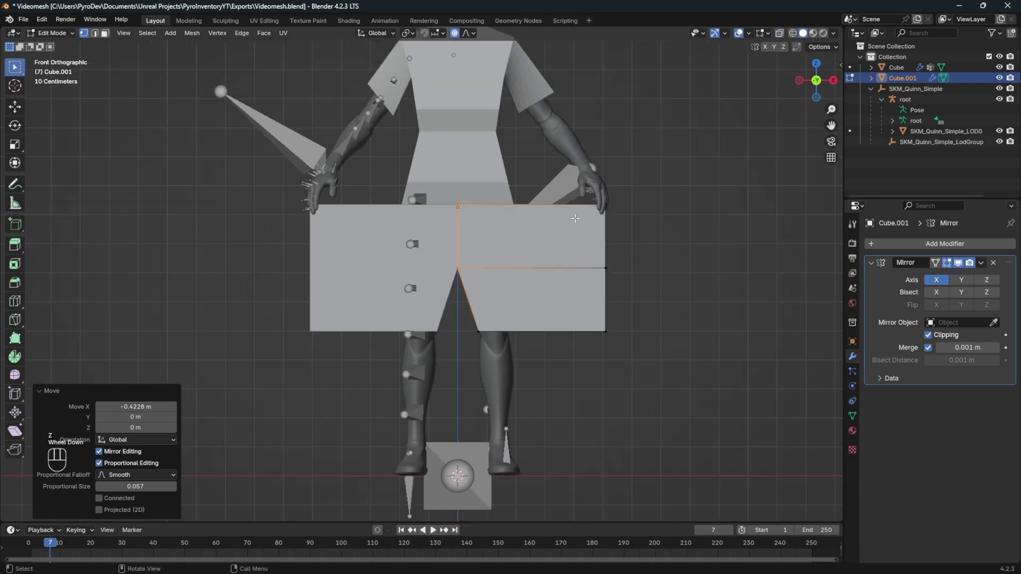
click(648, 242)
drag(657, 171, 587, 338)
key(h)
key(g)
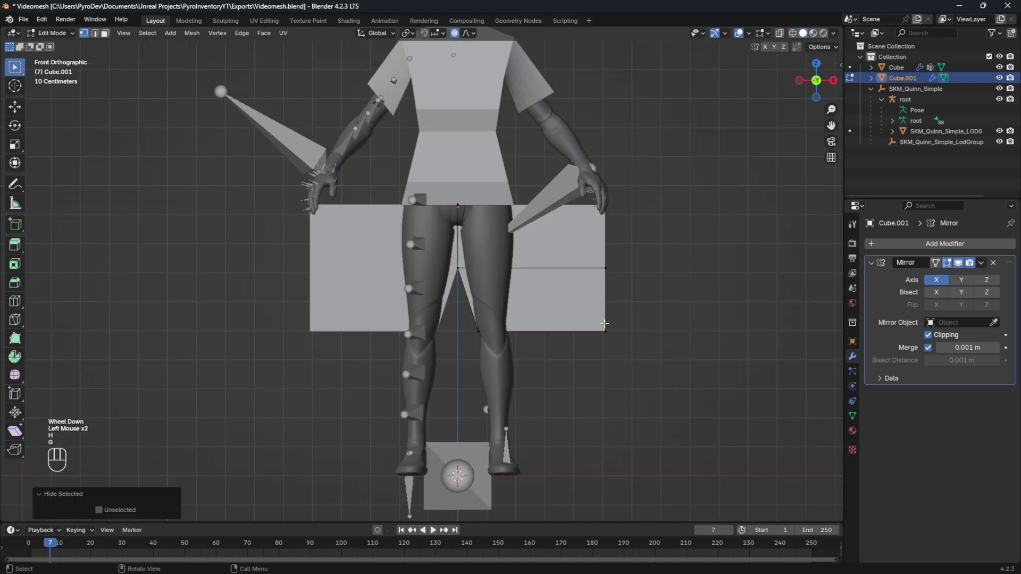
key(ctrl+z)
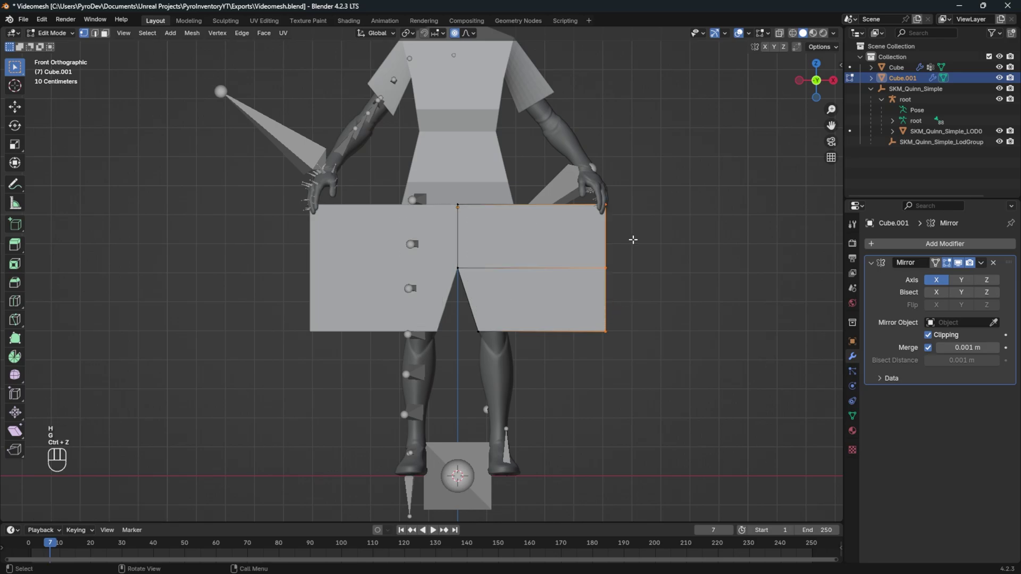
key(g)
key(x)
key(Escape)
Step: In wireframe shading, move all the outer side vertices about -0.3 m along X to fit close to the thigh
click(568, 239)
drag(657, 191, 558, 365)
key(g)
key(g)
key(x)
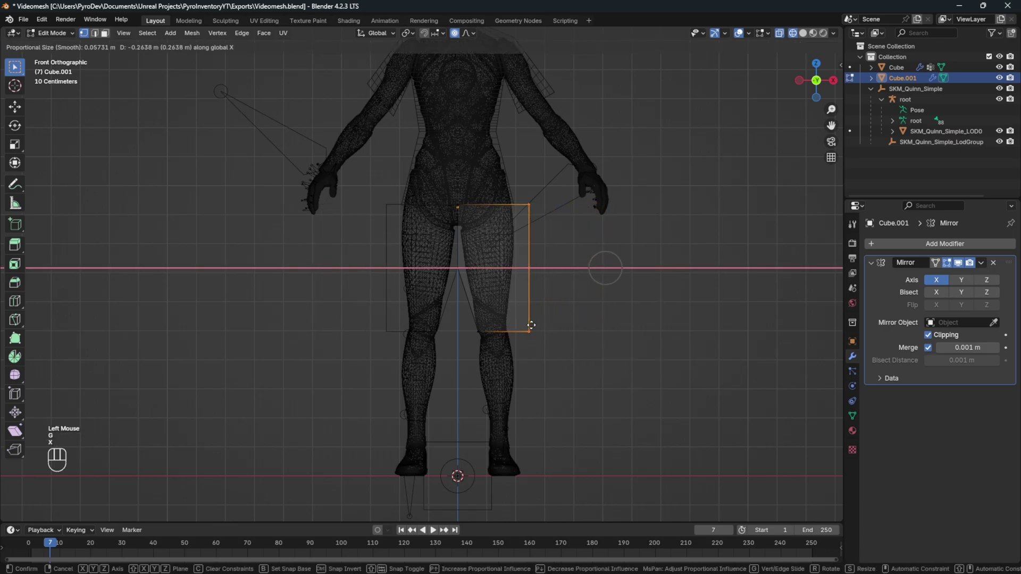
click(522, 324)
Step: Select the entire trouser mesh and subdivide it once
scroll(532, 318, up, 2)
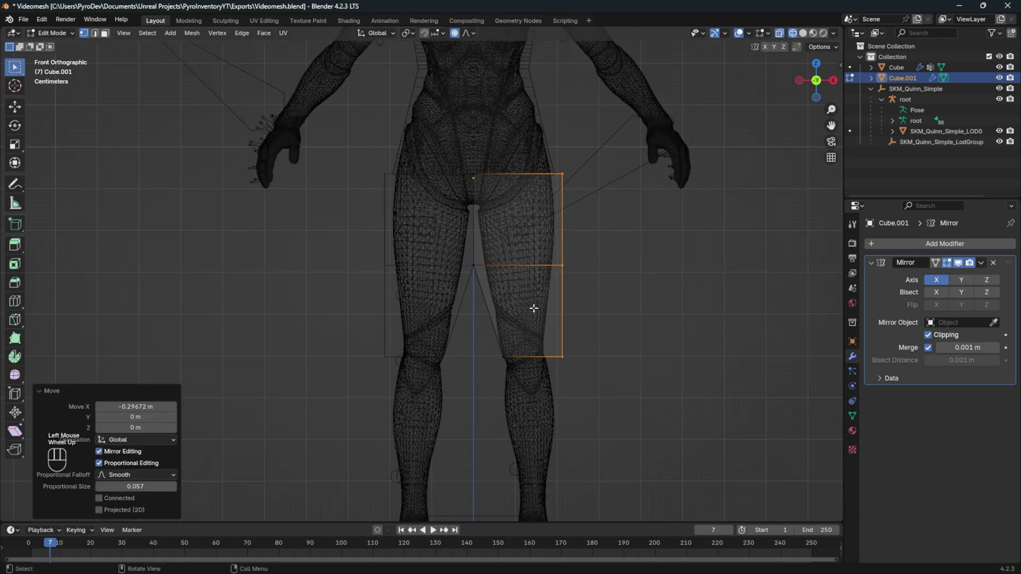
key(a)
right_click(528, 301)
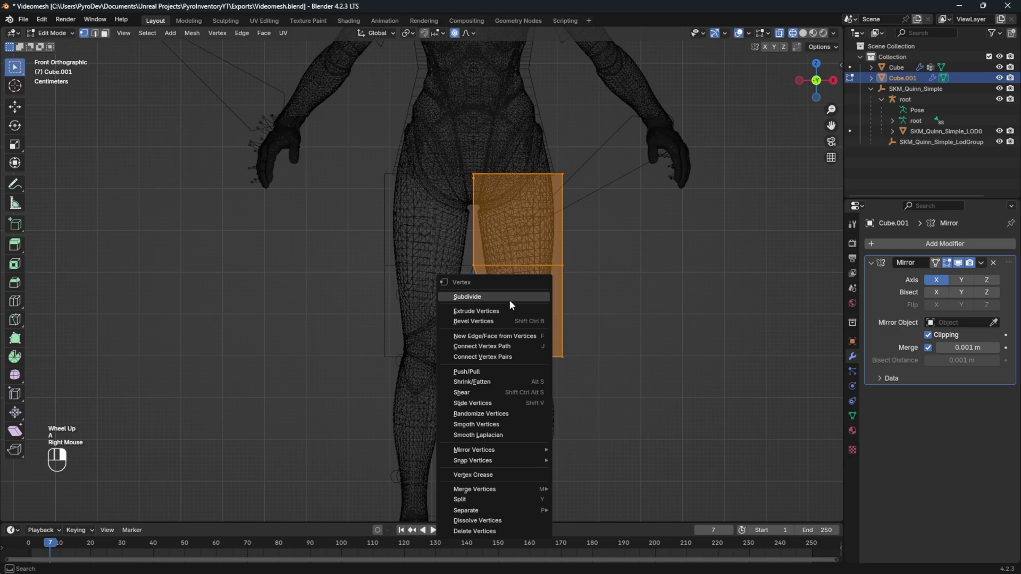
click(510, 300)
Step: Extrude the bottom of the trouser leg down to the ankle in two segments of about 0.18 m and 0.2 m
shift+middle_drag(579, 347, 597, 264)
click(630, 262)
drag(629, 262, 511, 308)
key(e)
click(535, 378)
key(e)
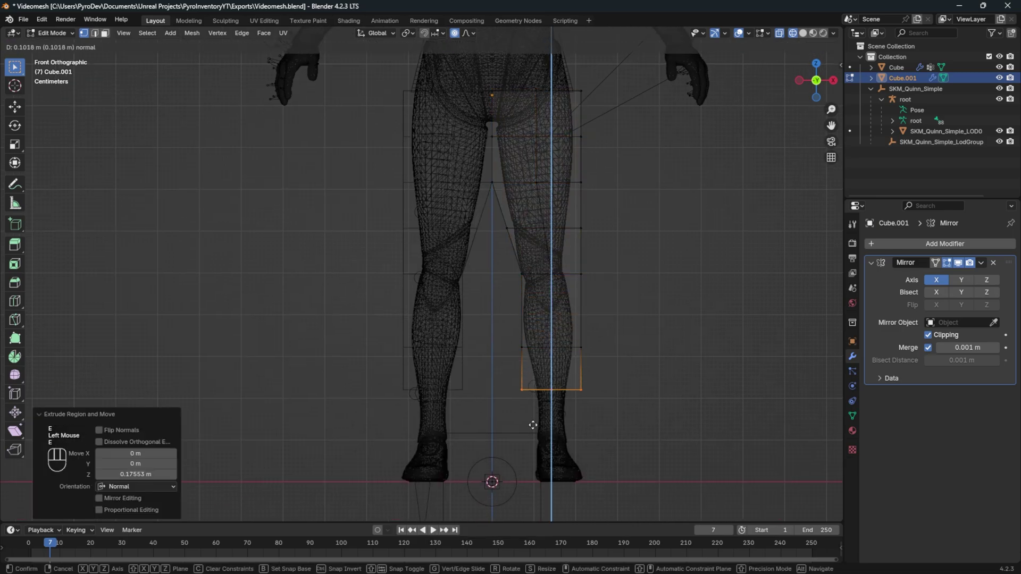
click(531, 401)
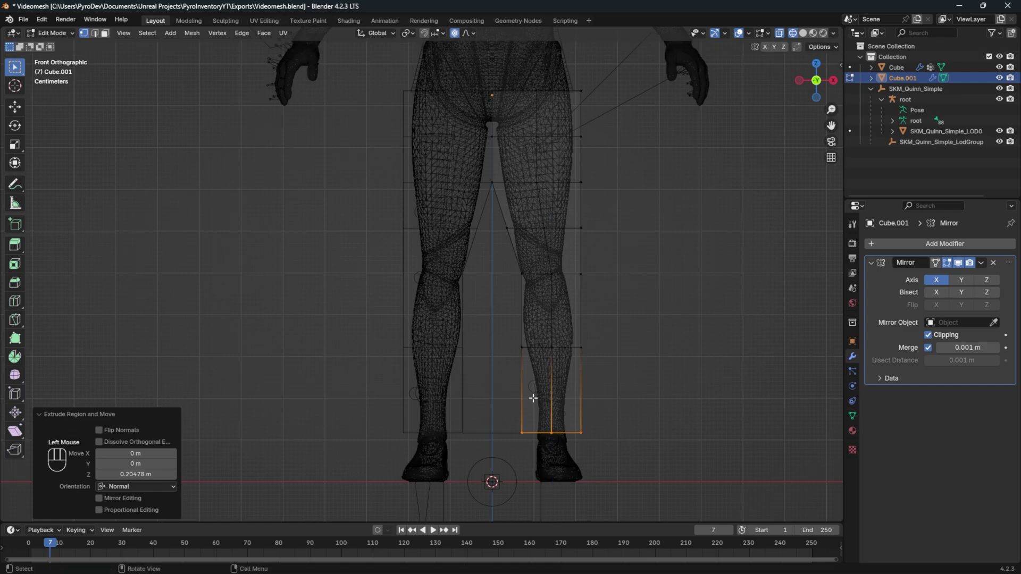
Step: Add a centred horizontal loop cut to each of the two extruded lower leg segments
key(ctrl+r)
click(532, 400)
right_click(532, 391)
key(ctrl+r)
click(540, 319)
right_click(540, 319)
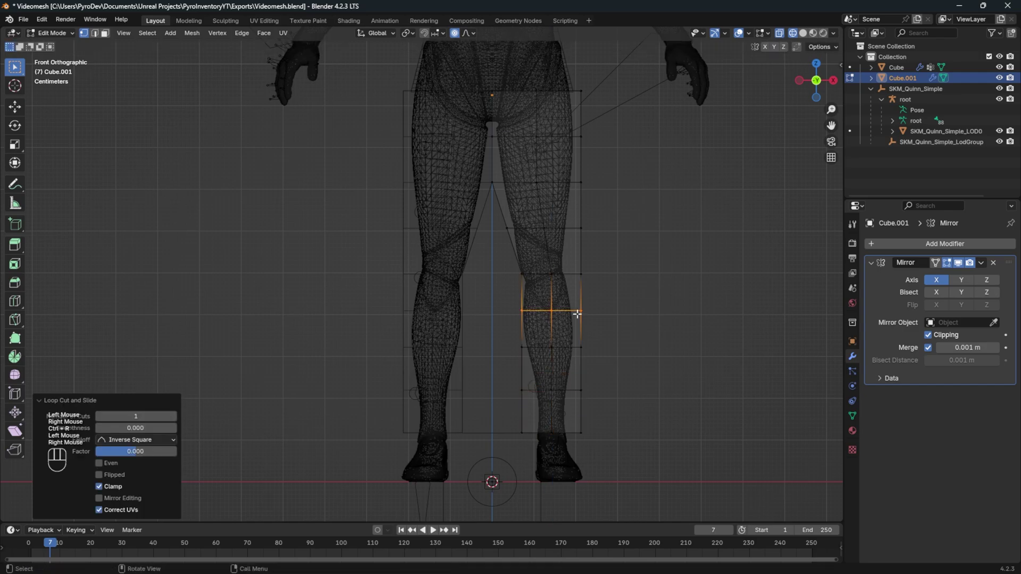
Step: Check the trouser mesh in solid shading and display it from the right side in wireframe
key(z)
mouse_move(617, 296)
middle_down()
mouse_move(696, 269)
mouse_move(629, 285)
middle_up()
key(KP_1)
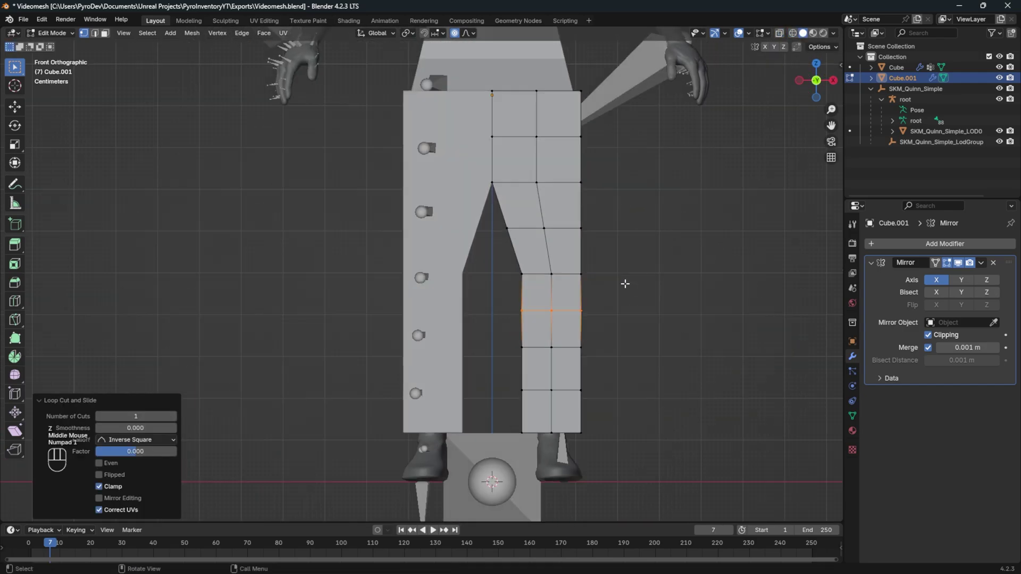
key(KP_2)
key(KP_3)
key(z)
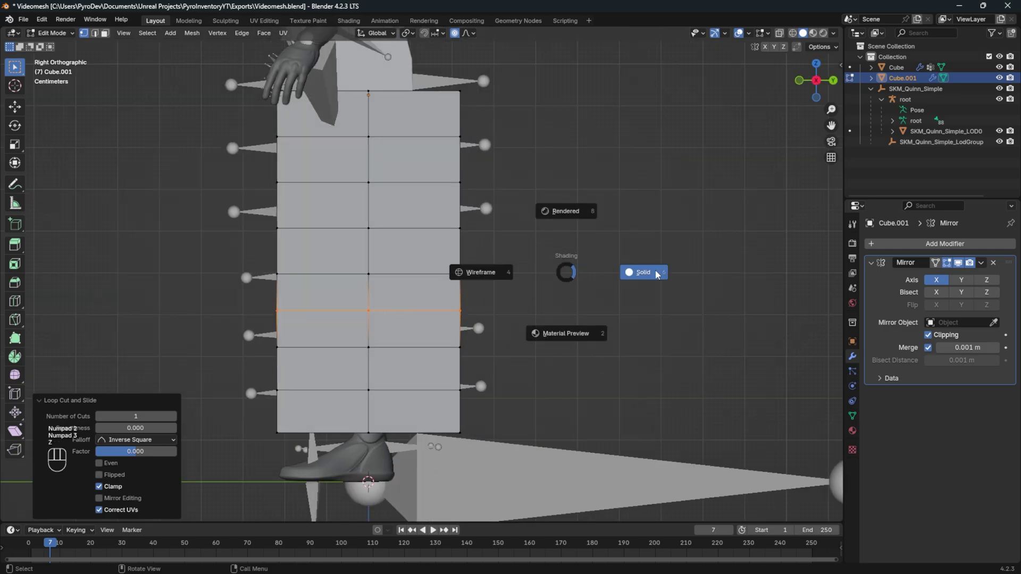
click(478, 274)
Step: Try subdividing the entire trouser mesh again, and undo the subdivision
key(a)
right_click(435, 268)
click(435, 264)
right_click(433, 267)
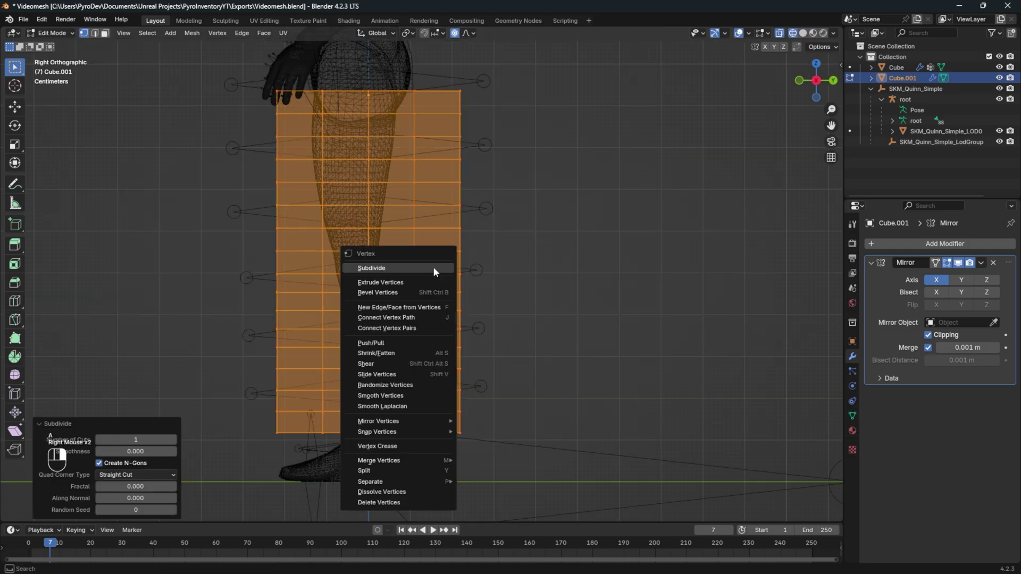
shift+middle_drag(505, 245, 577, 264)
click(565, 95)
drag(565, 94, 503, 406)
key(ctrl+z)
key(ctrl+z)
key(ctrl+z)
key(ctrl+z)
Step: Move the rear column of trouser vertices about 0.12 m forward along Y, towards the back of the leg
click(559, 86)
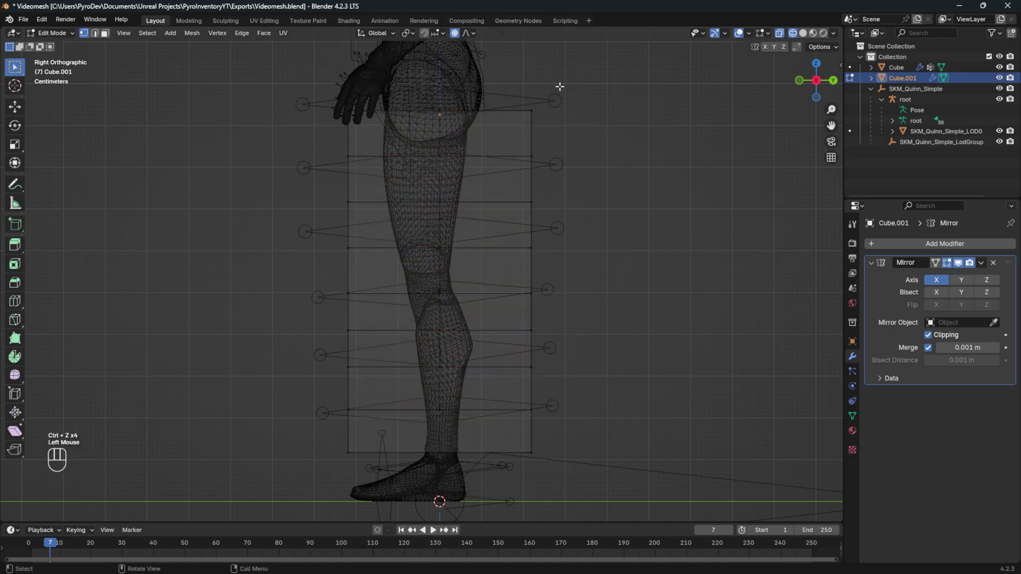
drag(560, 86, 521, 471)
key(g)
key(x)
key(y)
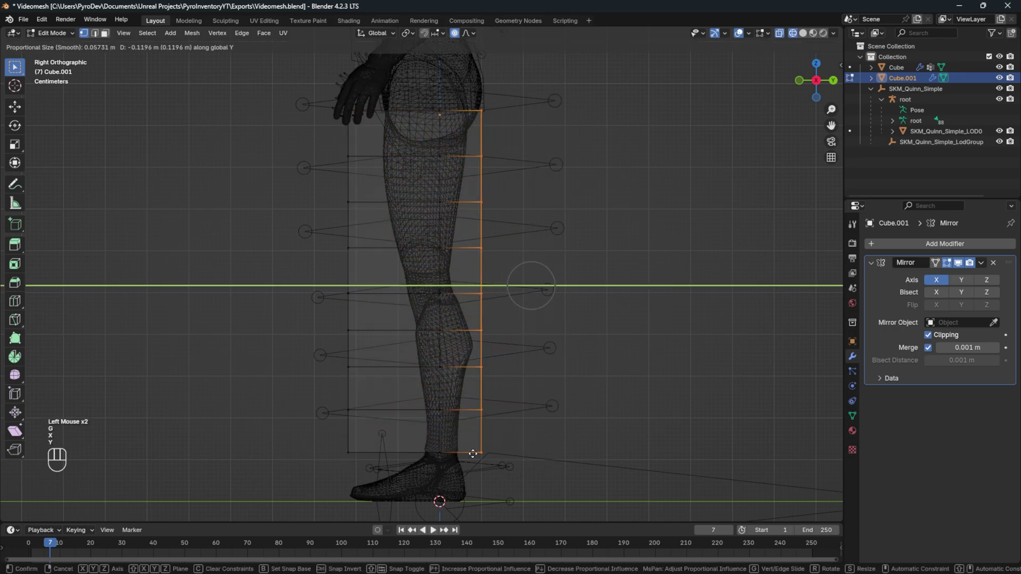
click(474, 453)
Step: Move the front column of trouser vertices backward along Y so the leg sits closer to the thigh
click(284, 88)
drag(284, 88, 369, 476)
key(g)
key(y)
click(402, 445)
Step: Move the front vertices from the knee down to the ankle about 0.061 m backward along Y
click(337, 262)
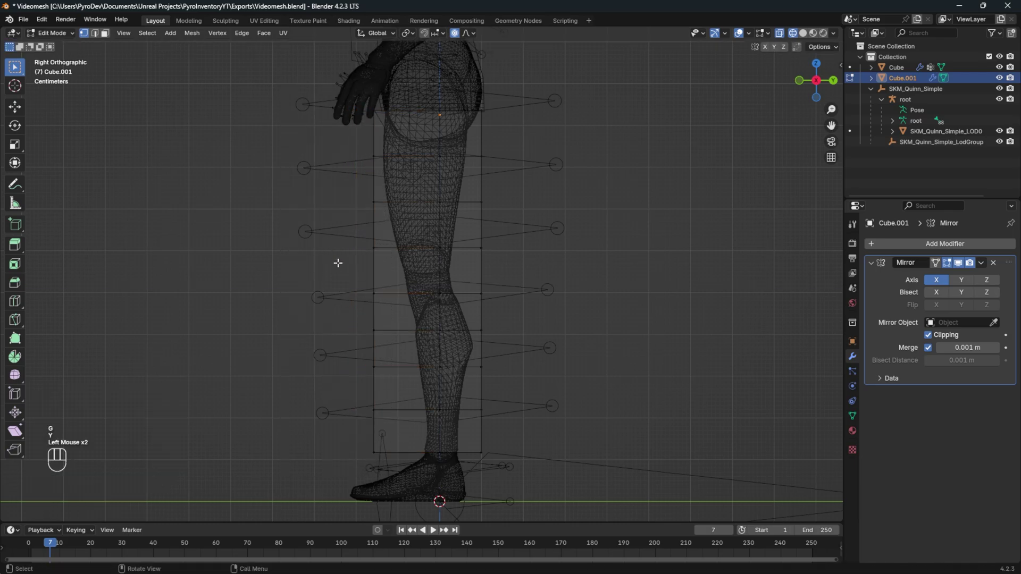
drag(337, 262, 387, 467)
key(g)
key(y)
click(406, 455)
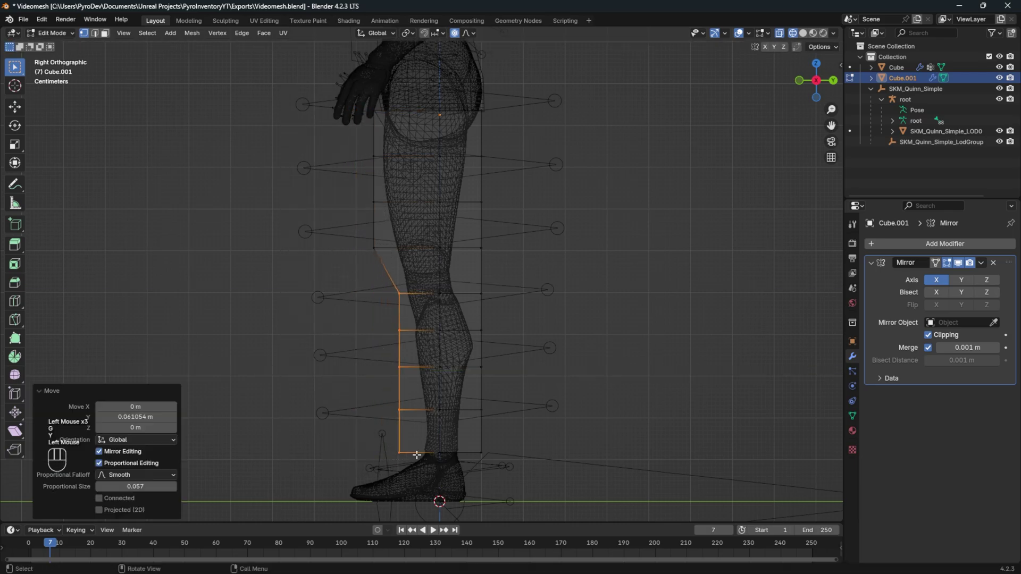
Step: Move the rear vertices of the lowest two rows near the ankle about 0.025 m forward along Y
click(504, 337)
drag(504, 337, 468, 469)
key(g)
key(y)
key(x)
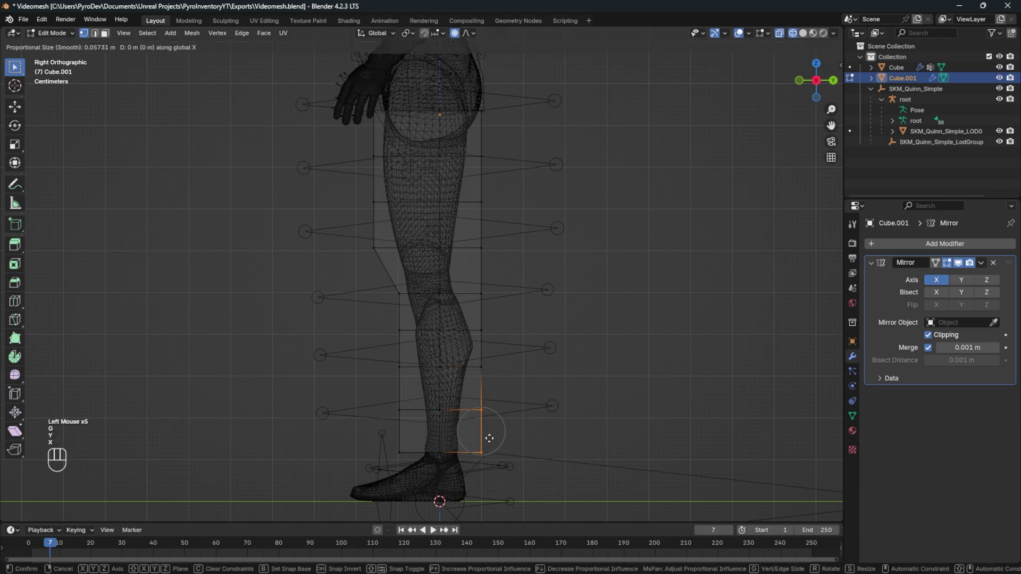
key(g)
key(Escape)
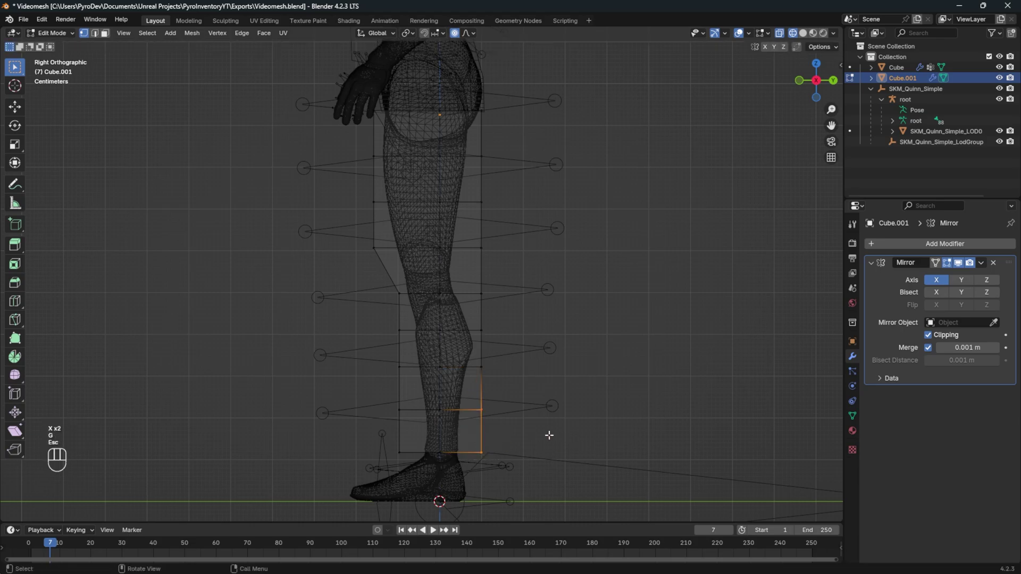
key(g)
key(y)
click(534, 383)
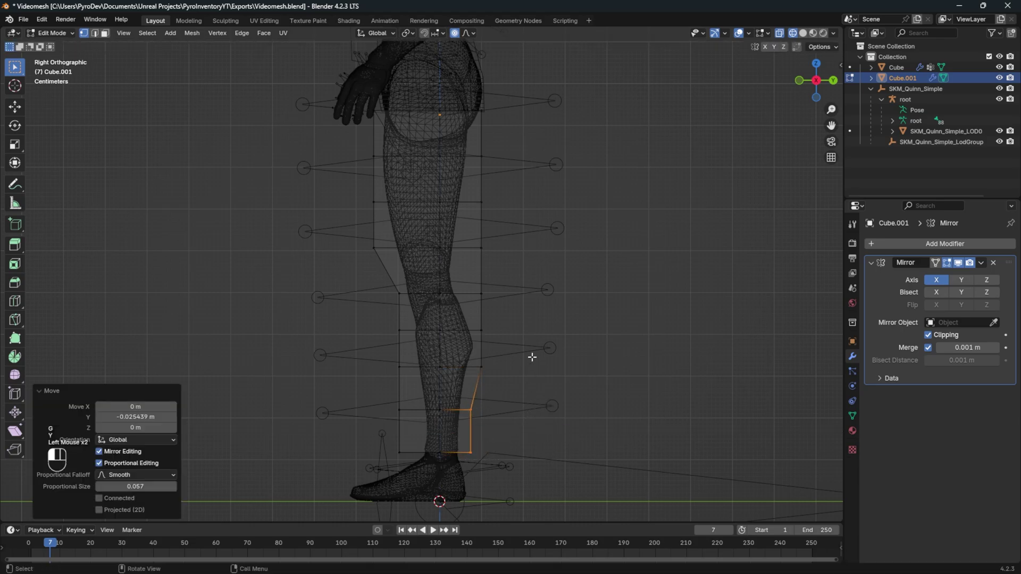
Step: Subdivide the entire trouser mesh twice and check it from the front in solid shading
click(534, 315)
key(a)
mouse_move(534, 315)
middle_down()
mouse_move(554, 304)
mouse_move(540, 289)
middle_up()
right_click(554, 304)
right_click(555, 303)
key(KP_1)
key(z)
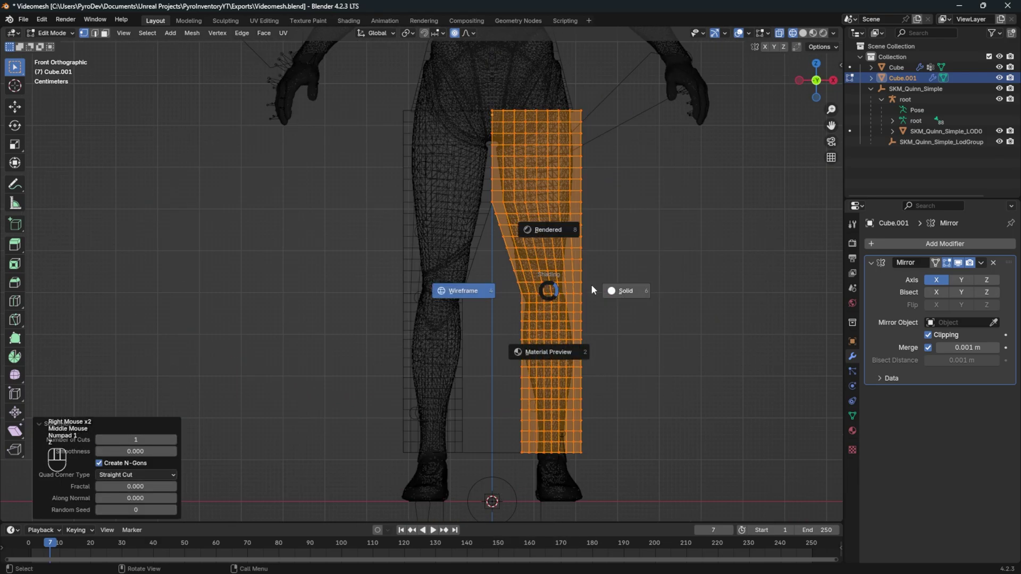
click(612, 270)
key(z)
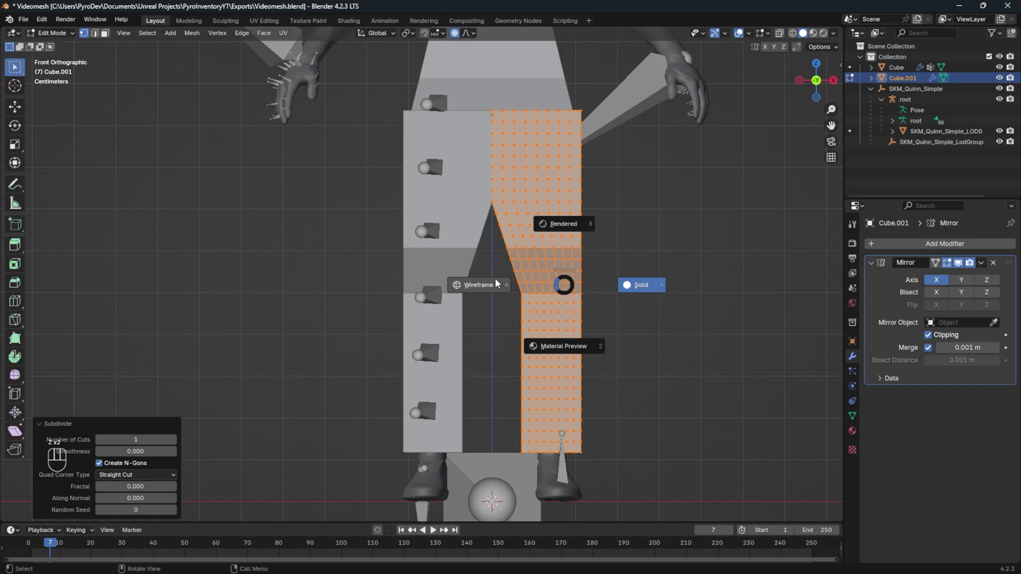
Step: Move the inner knee vertices about 0.02 m along X towards the body's midline, using proportional editing with a radius of about 0.1 m
scroll(693, 136, up, 1)
click(694, 137)
shift+middle_drag(693, 137, 483, 283)
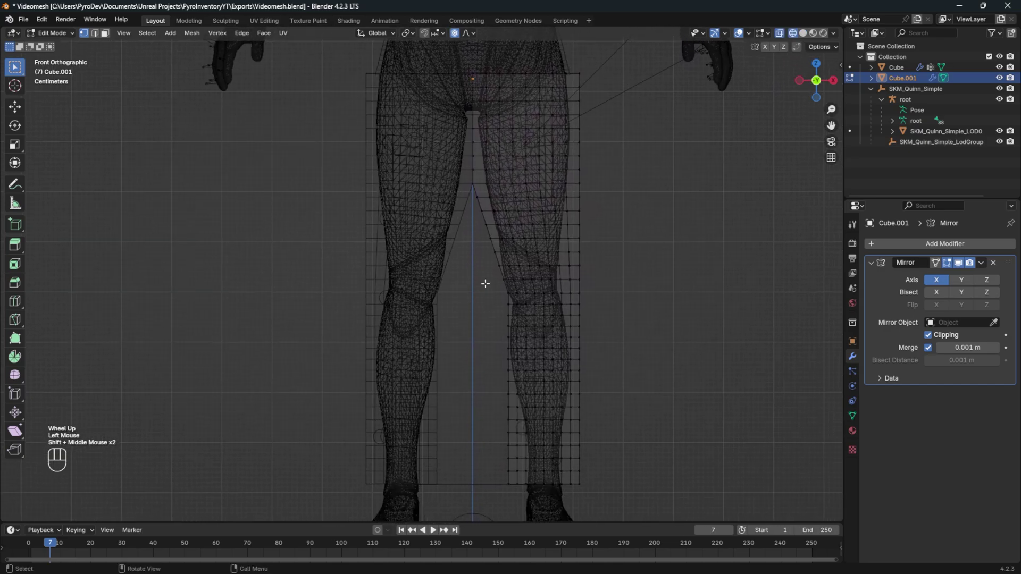
drag(482, 282, 533, 335)
scroll(533, 314, up, 2)
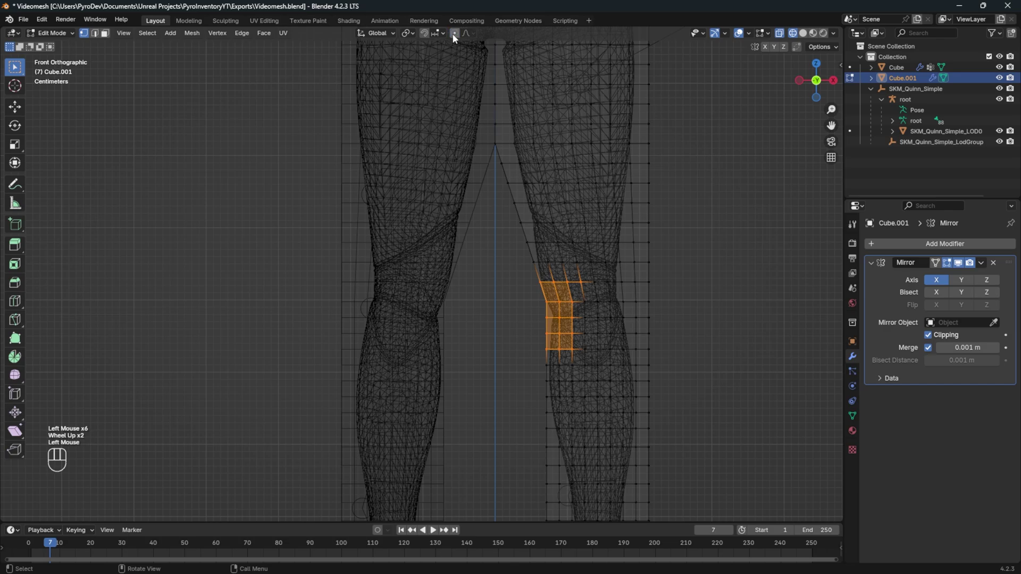
key(g)
scroll(576, 275, down, 6)
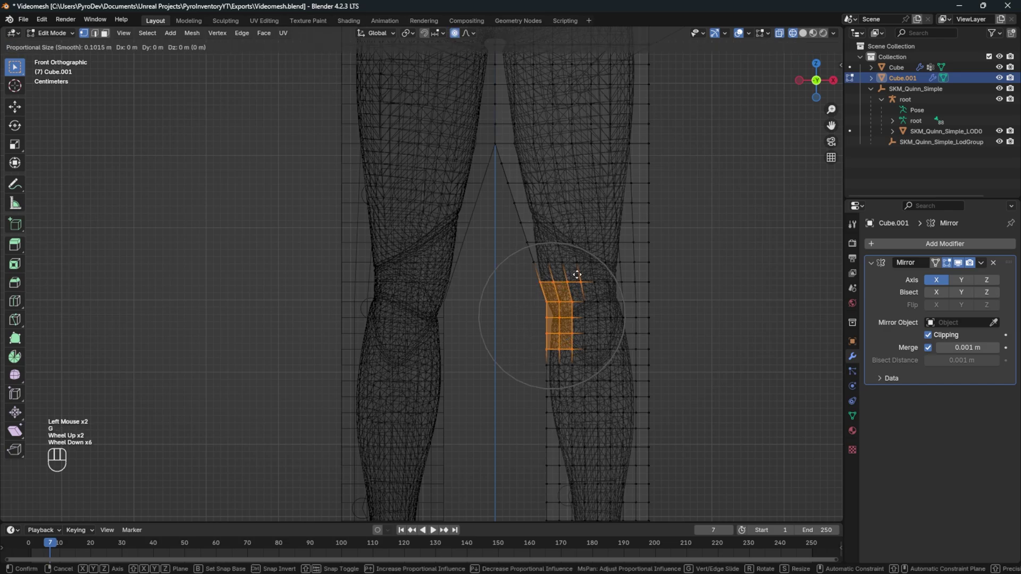
key(x)
click(485, 273)
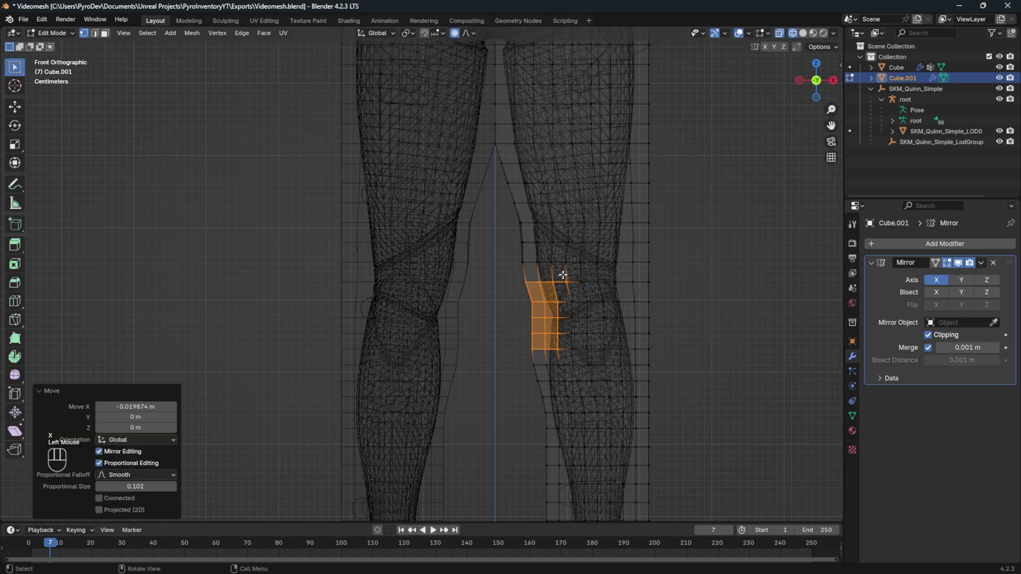
Step: Examine the reshaped inner knee area of the trousers from several angles in solid shading
click(682, 278)
scroll(663, 276, down, 5)
scroll(572, 298, up, 2)
shift+middle_drag(573, 297, 648, 273)
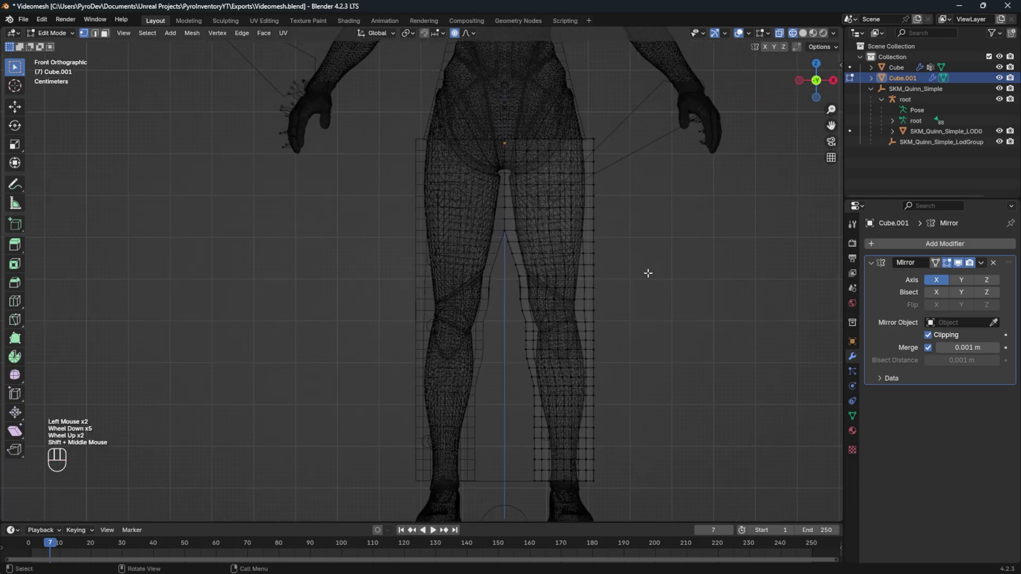
scroll(647, 273, down, 1)
key(z)
mouse_move(713, 267)
middle_down()
mouse_move(653, 260)
mouse_move(659, 255)
middle_up()
key(KP_1)
Step: Circle-select the upper outer hip vertices, move them about 0.013 m inward along X and rotate them about -4.3° with proportional editing
scroll(630, 230, up, 2)
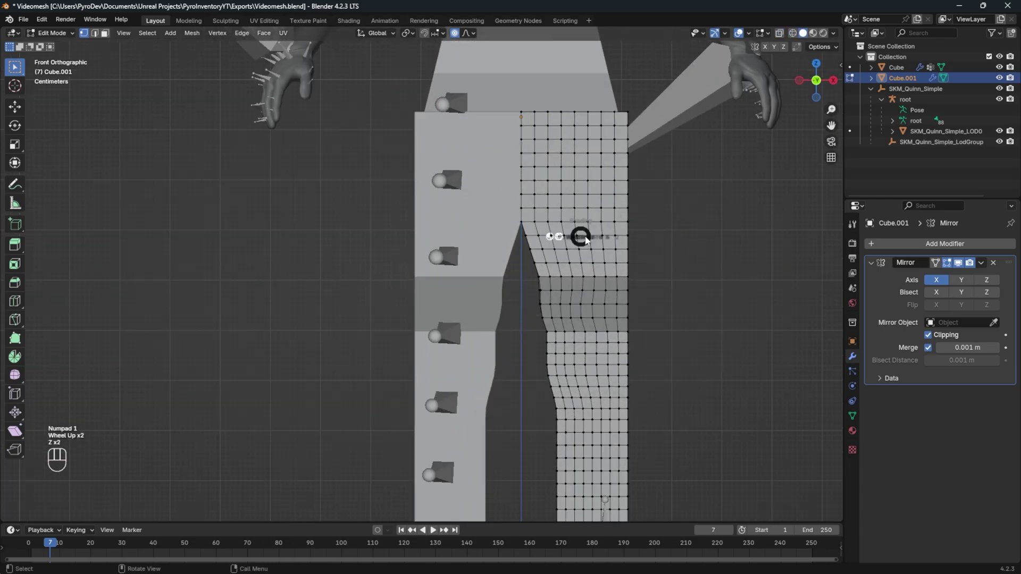
click(516, 237)
key(c)
drag(626, 145, 631, 114)
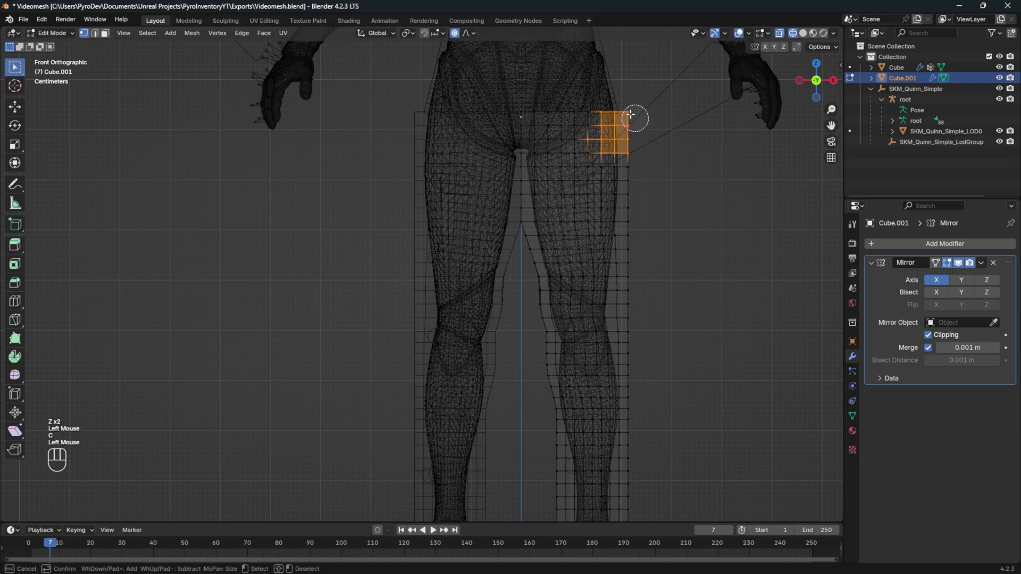
right_click(637, 155)
key(g)
key(x)
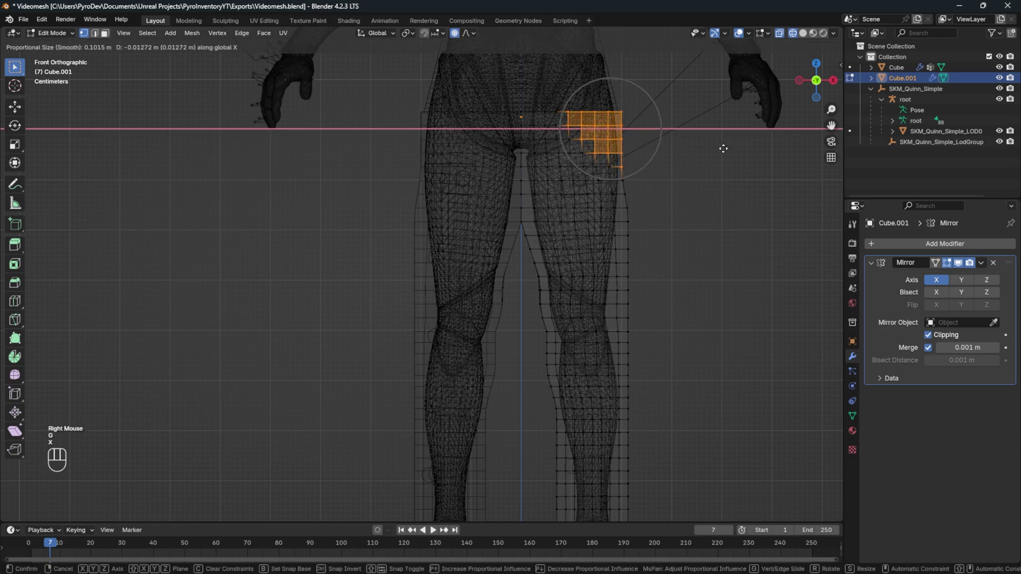
click(723, 149)
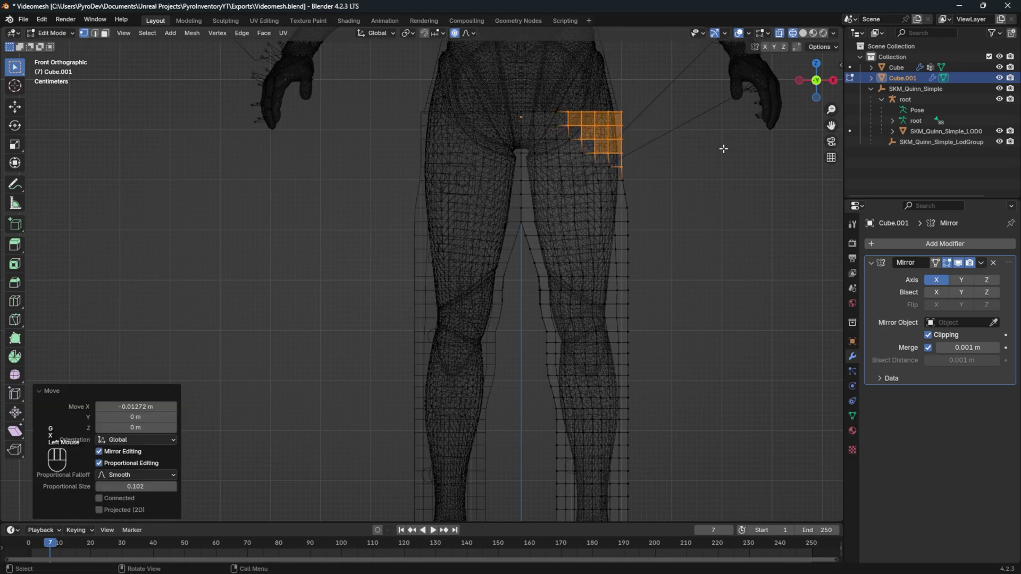
key(r)
click(708, 95)
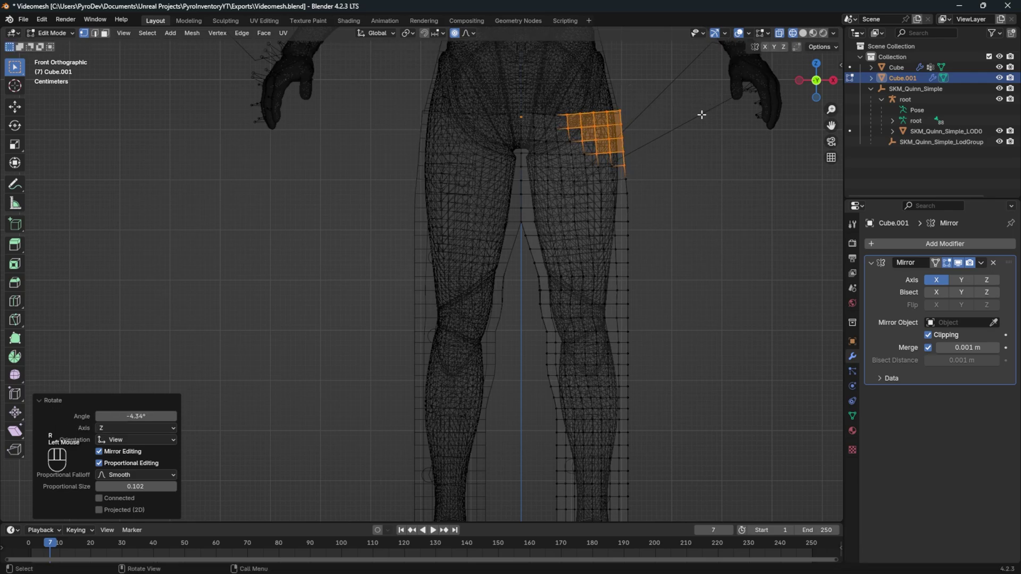
Step: Return the trousers to Object Mode in solid shading and save the file
key(z)
click(739, 125)
mouse_move(739, 125)
middle_down()
mouse_move(718, 186)
mouse_move(664, 181)
mouse_move(686, 175)
mouse_move(720, 195)
mouse_move(654, 197)
middle_up()
scroll(717, 189, down, 3)
click(670, 184)
key(Tab)
key(ctrl+s)
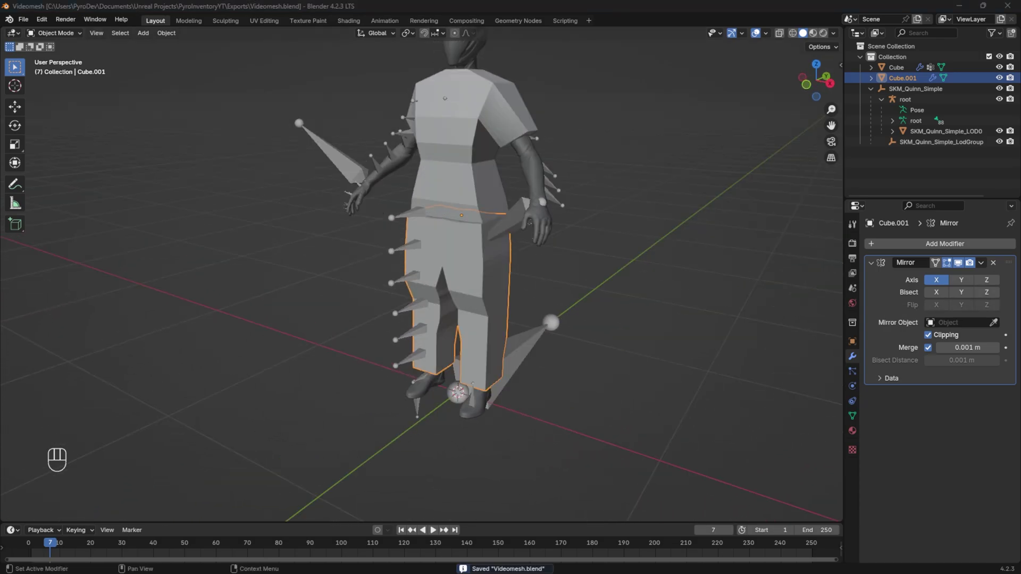
Step: Hide the shirt mesh so the mannequin's torso and the trouser waist are exposed
click(455, 136)
key(h)
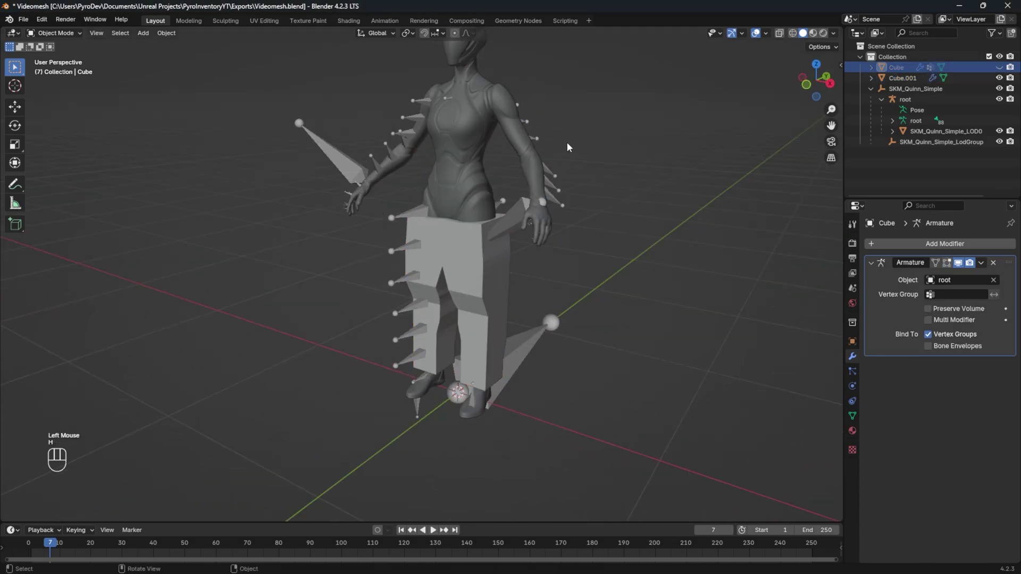
scroll(567, 142, up, 2)
shift+middle_drag(567, 142, 582, 184)
Step: Apply the Mirror modifier on the trousers
click(474, 328)
middle_drag(473, 328, 558, 272)
scroll(562, 271, down, 2)
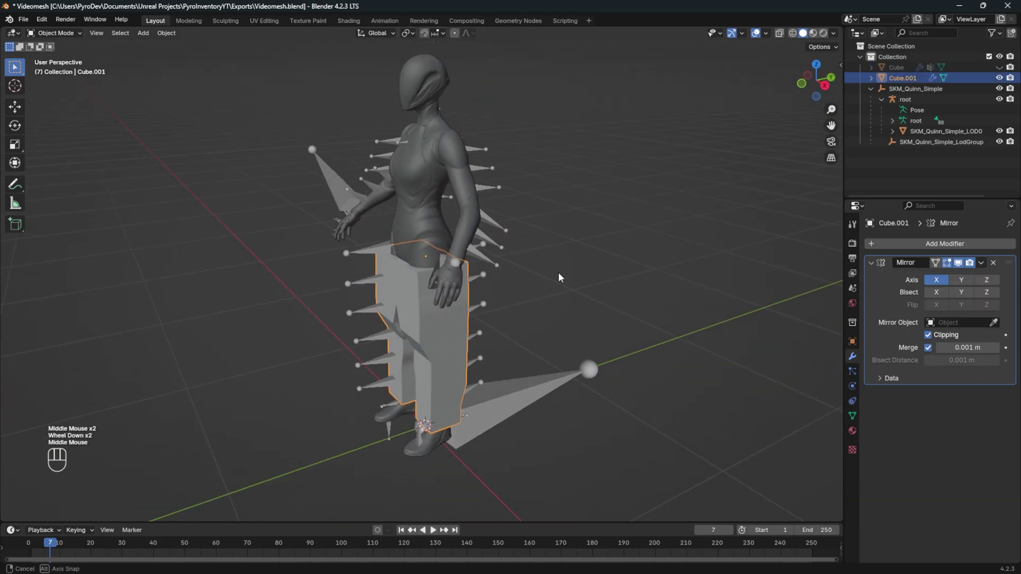
drag(984, 263, 971, 276)
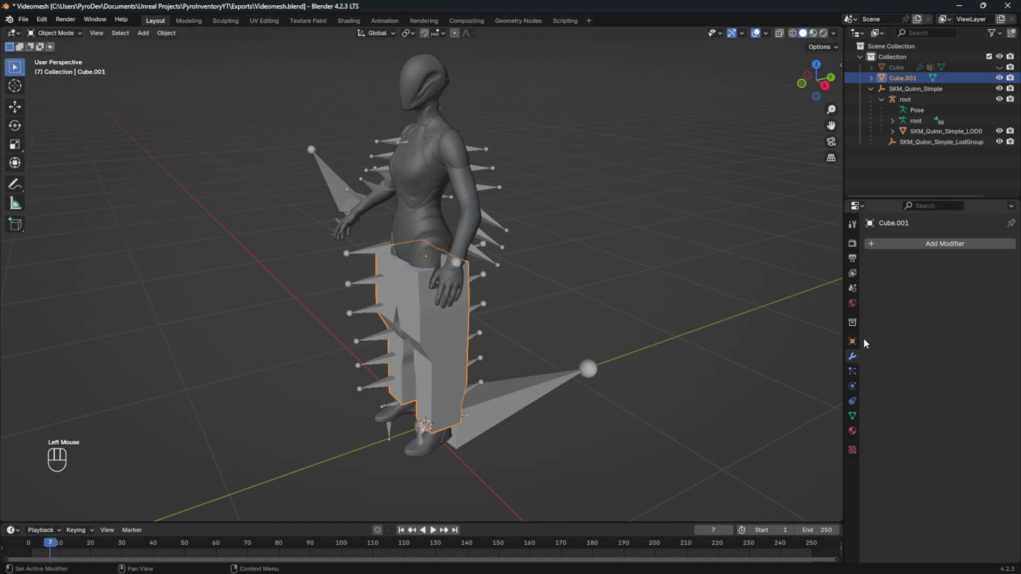
Step: Select the mannequin's body mesh followed by the trousers as the active object, and enter Weight Paint mode
click(505, 227)
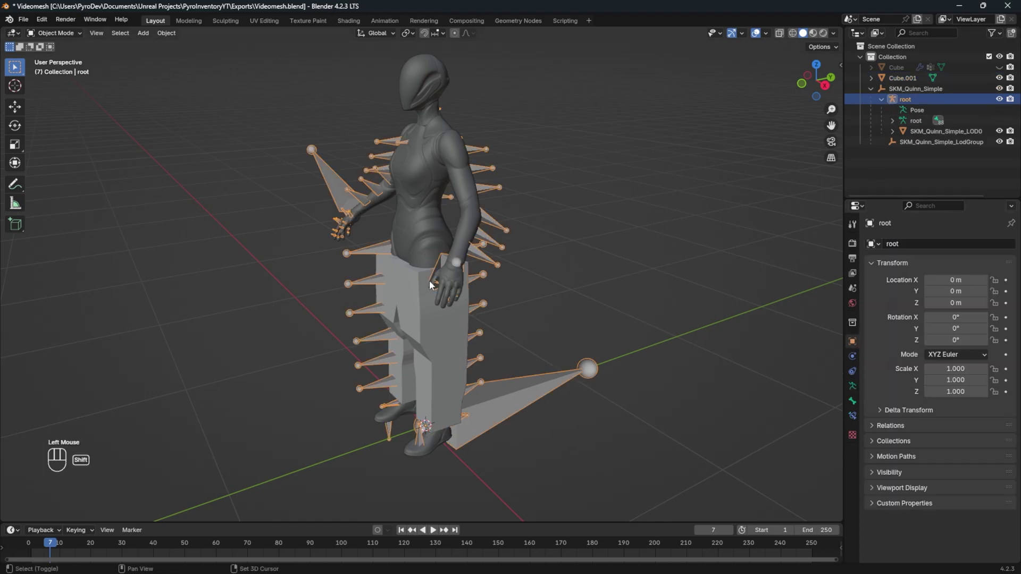
click(408, 275)
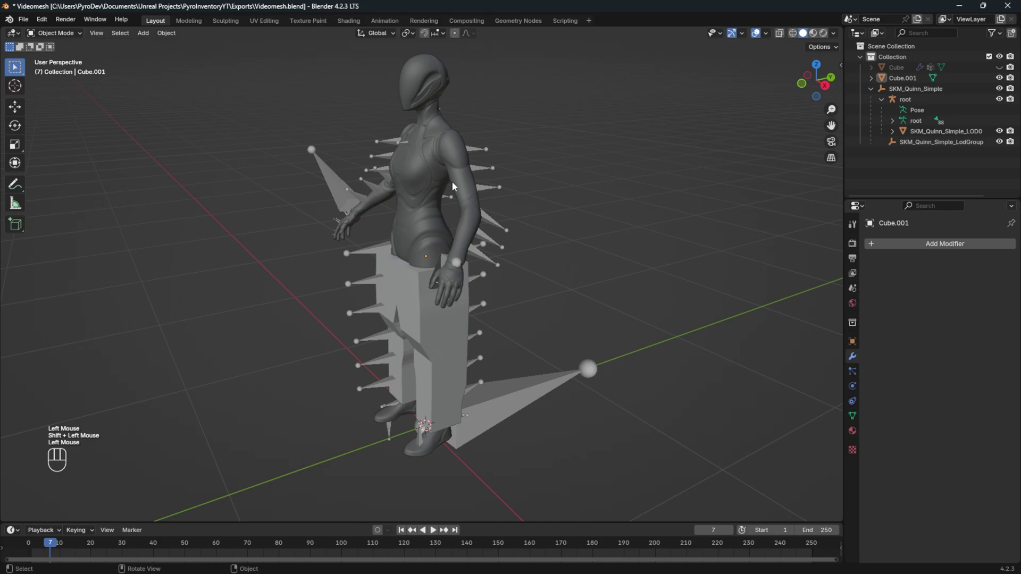
click(436, 165)
shift+click(419, 282)
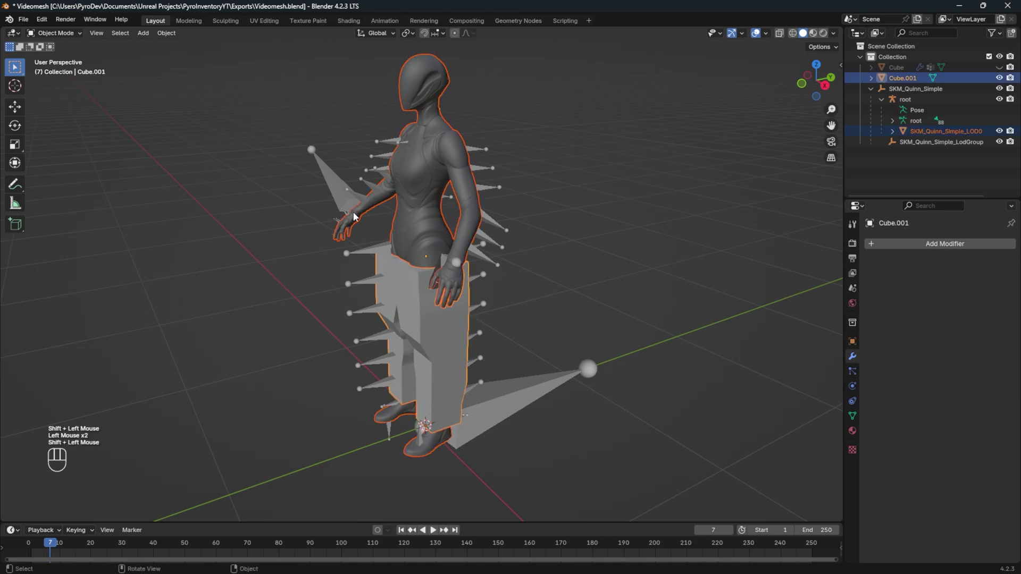
click(55, 33)
click(59, 92)
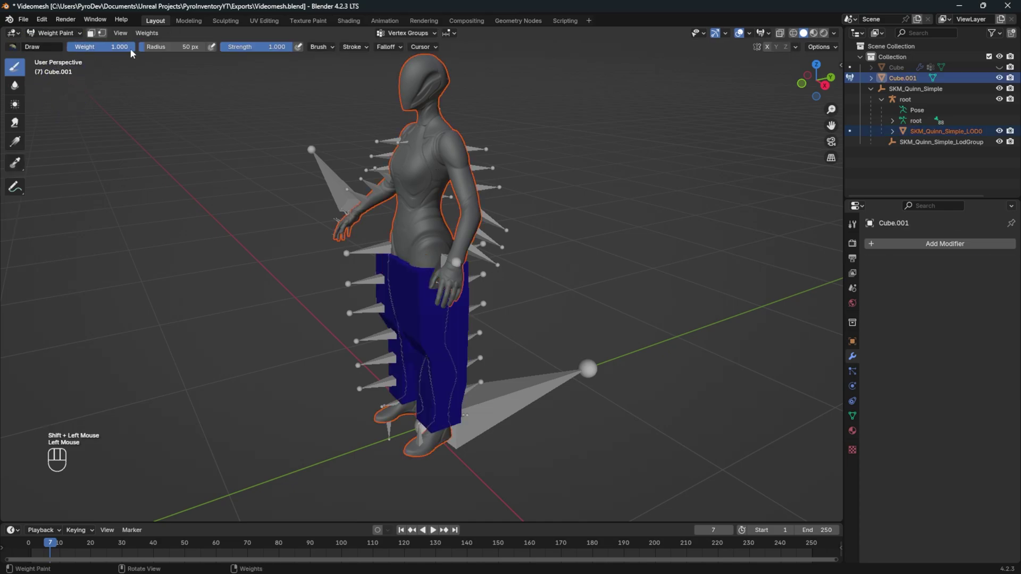
Step: Transfer the body's weights to the trousers using Nearest Face Interpolated mapping, a 5 m ray radius, source layers By Name and destination All Layers
click(144, 33)
click(191, 162)
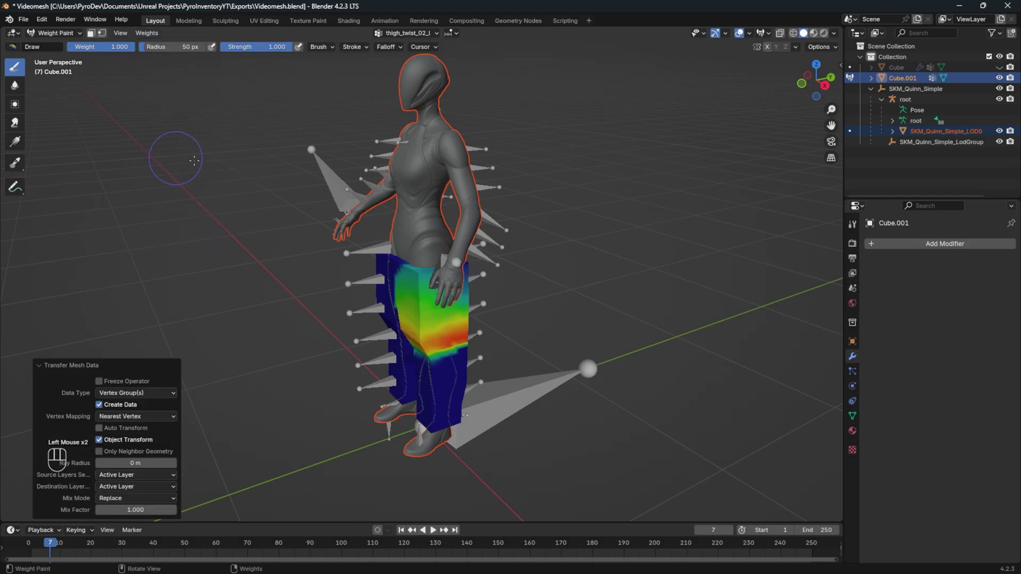
click(122, 416)
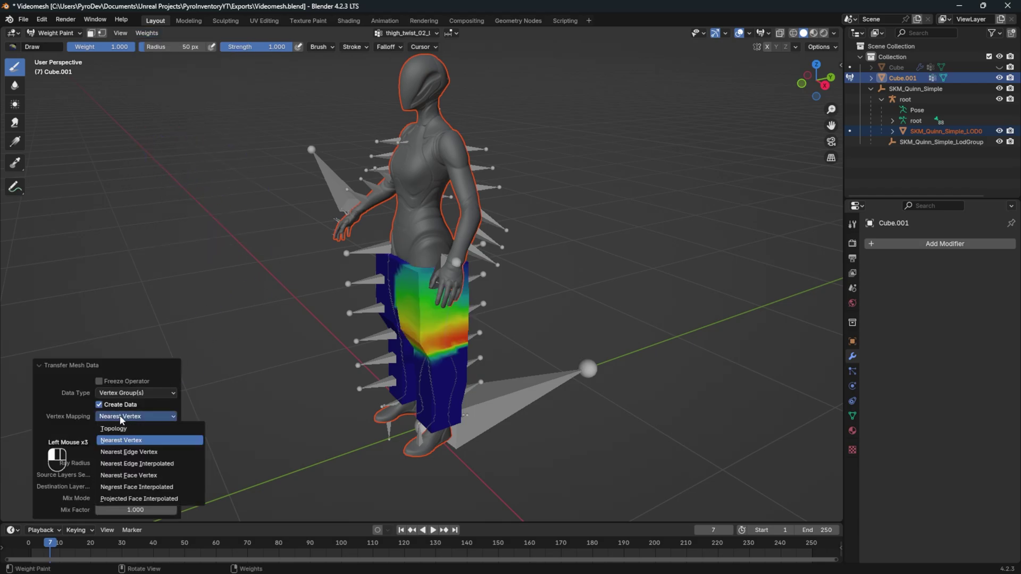
click(138, 484)
click(136, 464)
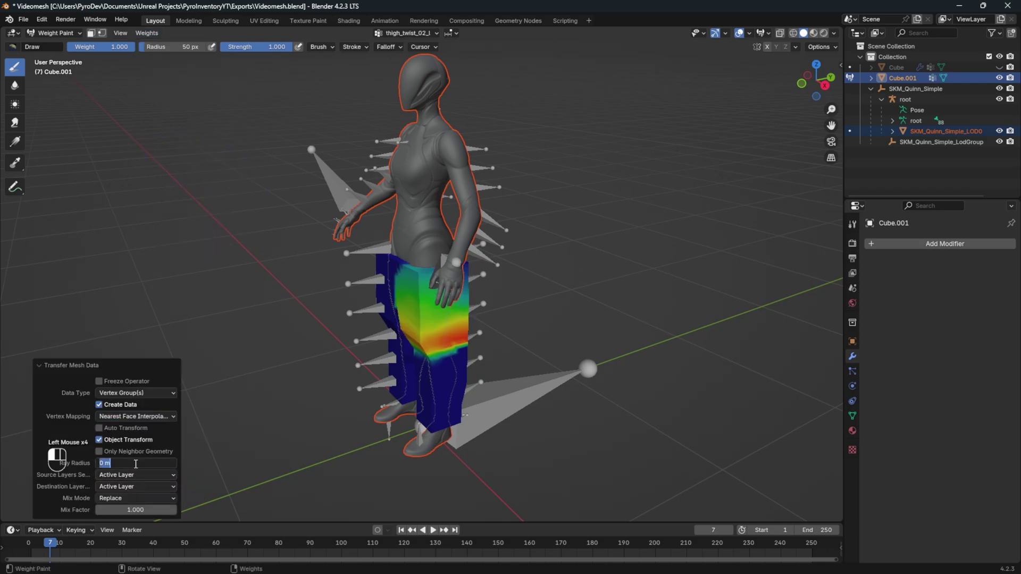
click(122, 498)
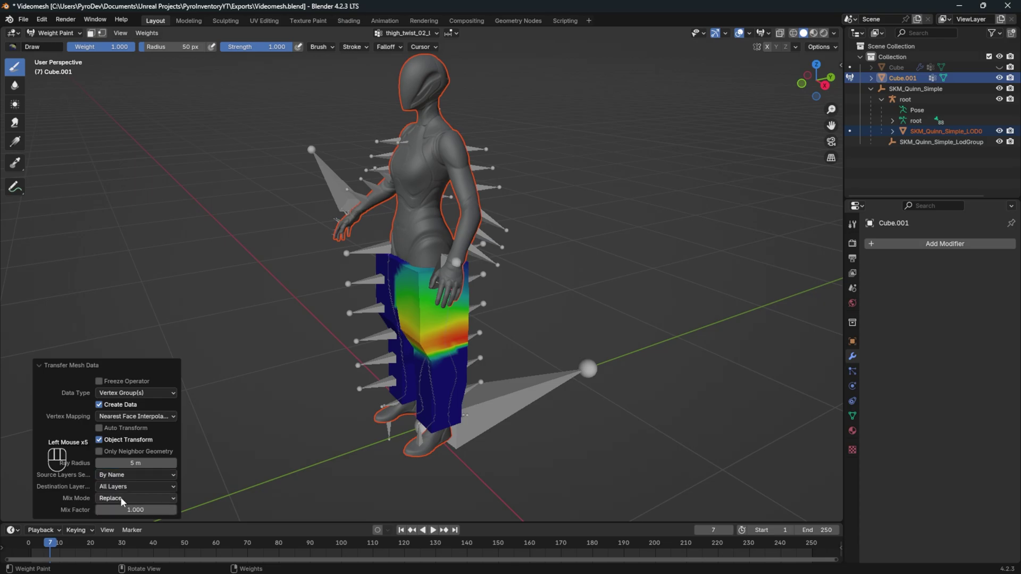
middle_drag(261, 333, 307, 310)
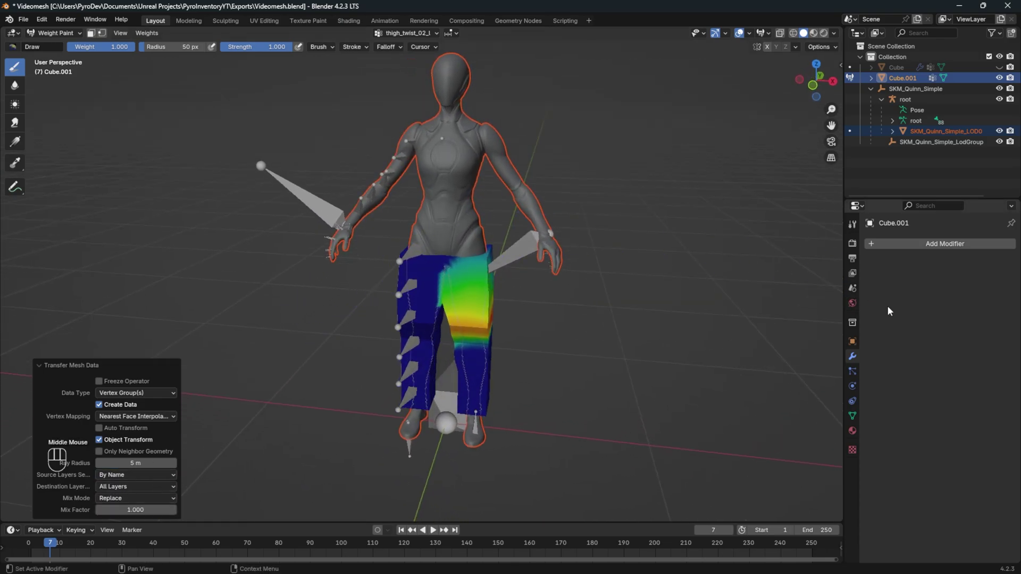
Step: Add an Armature modifier to the trousers with root as its object
click(915, 243)
text(arma)
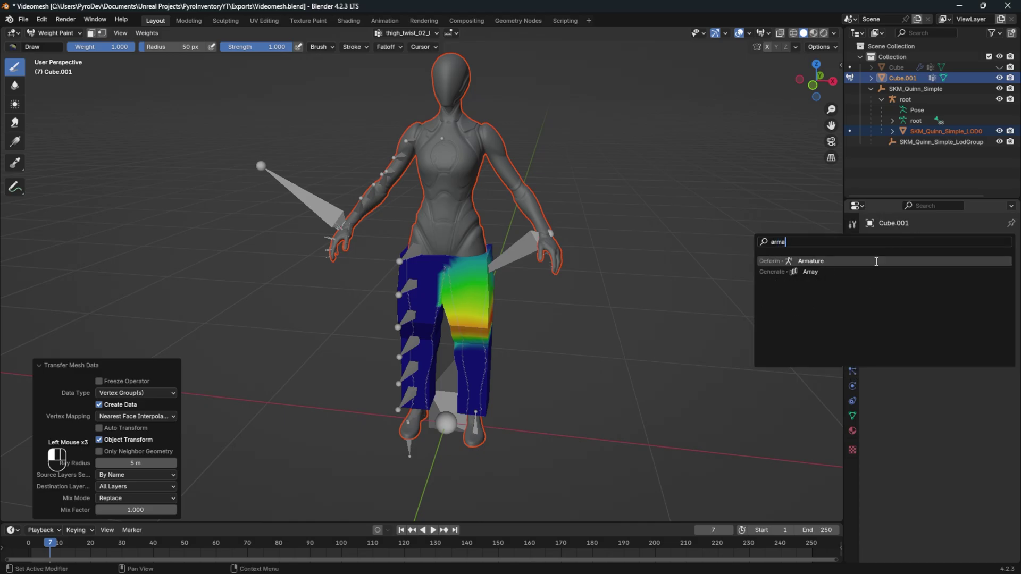
click(876, 262)
click(950, 278)
click(914, 297)
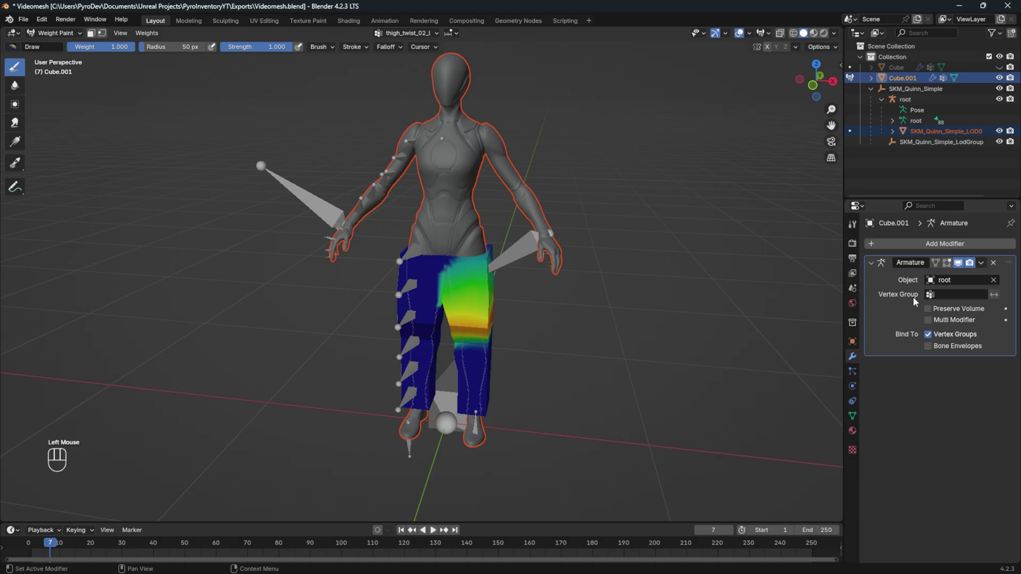
click(851, 370)
click(853, 385)
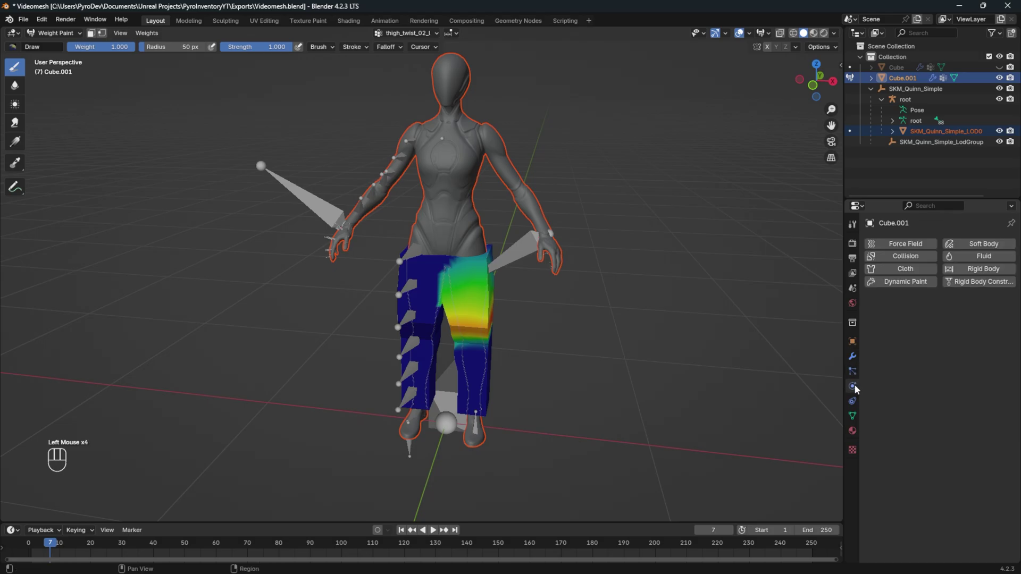
Step: Examine the trousers' list of transferred vertex groups
click(853, 402)
click(853, 416)
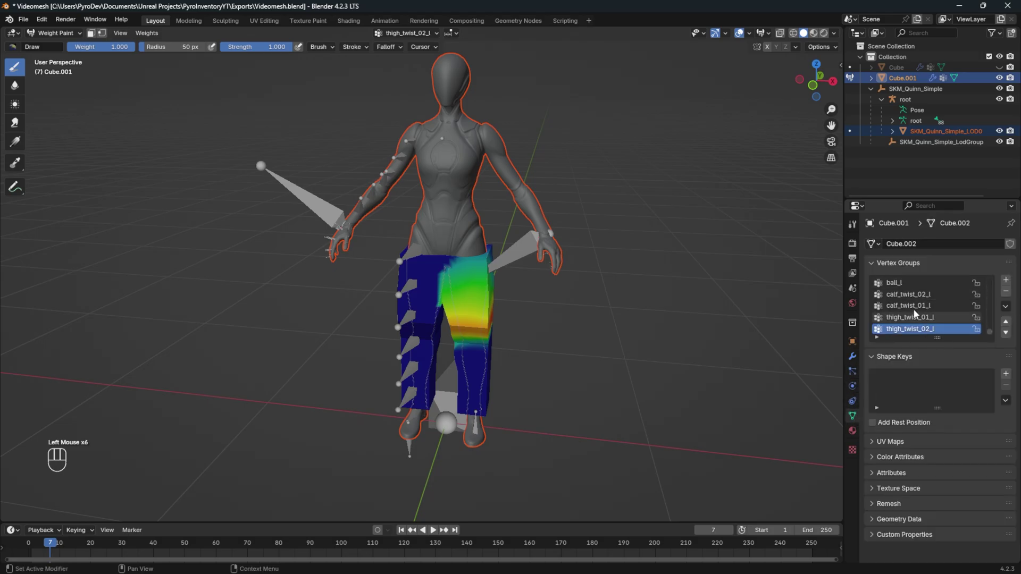
scroll(941, 305, up, 7)
drag(990, 318, 984, 266)
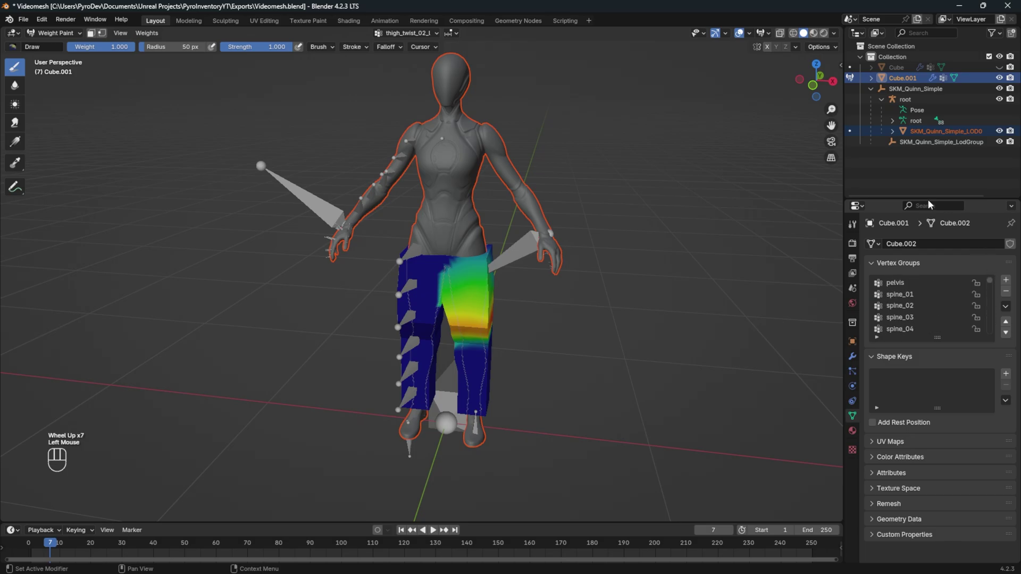
Step: Leave Weight Paint mode, select the root armature, and enter Pose mode
click(906, 100)
key(r)
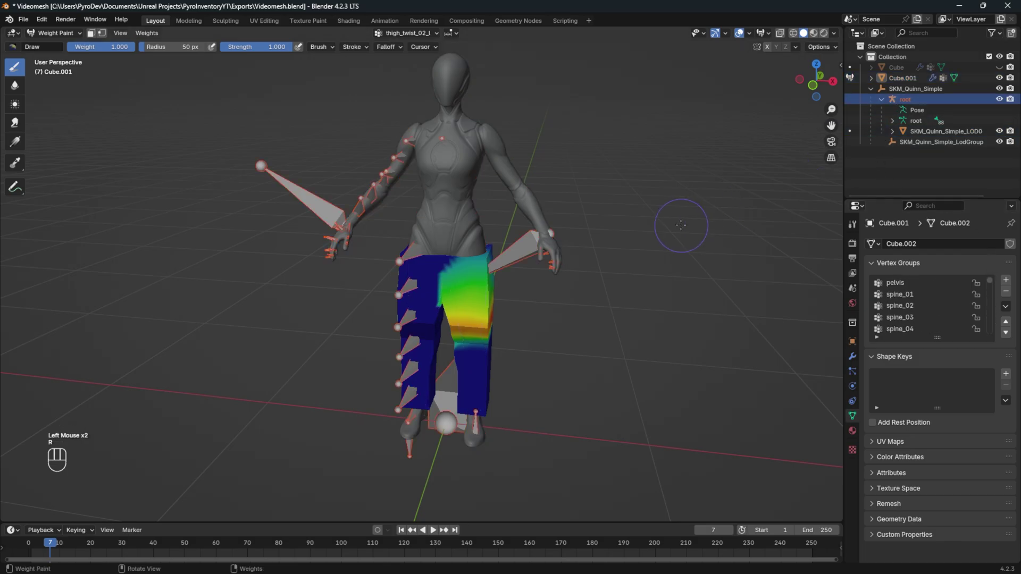
click(40, 39)
click(52, 48)
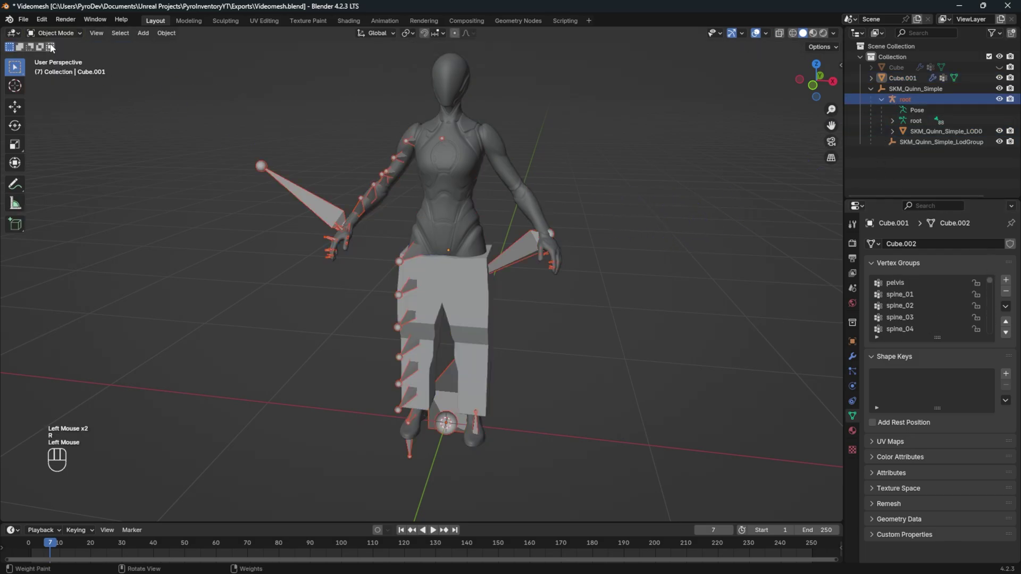
middle_drag(500, 169, 531, 159)
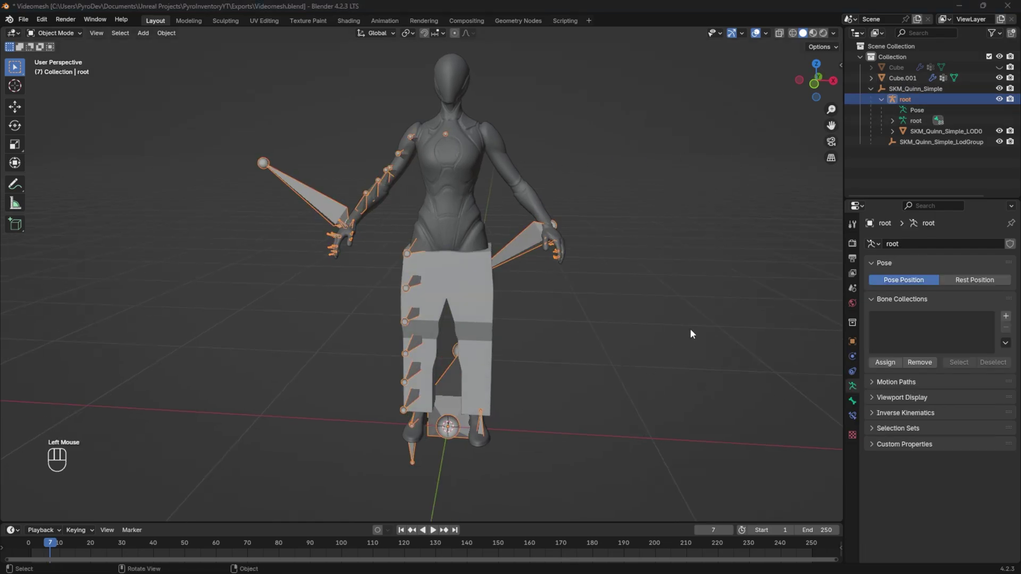
middle_drag(642, 240, 605, 247)
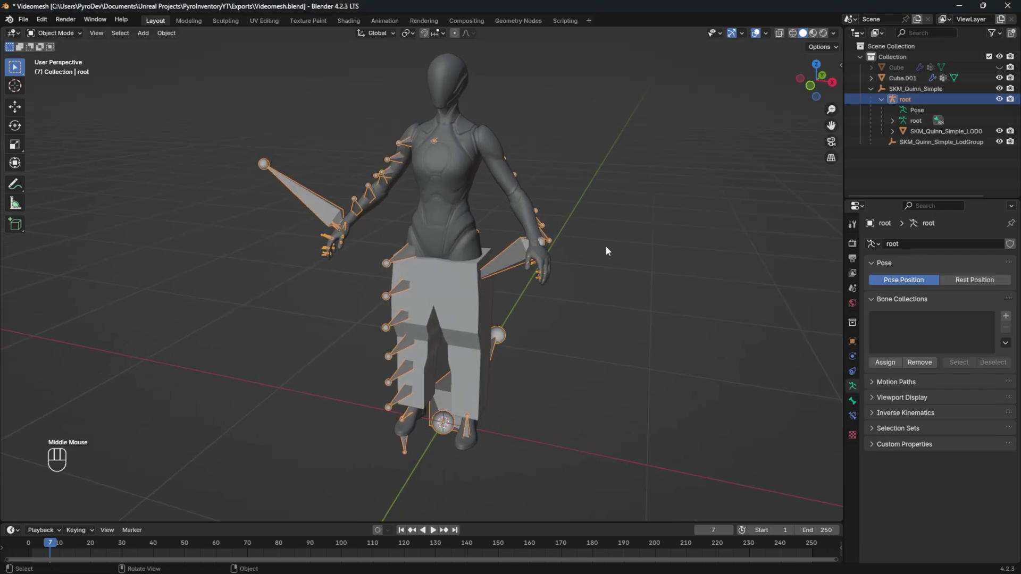
click(53, 69)
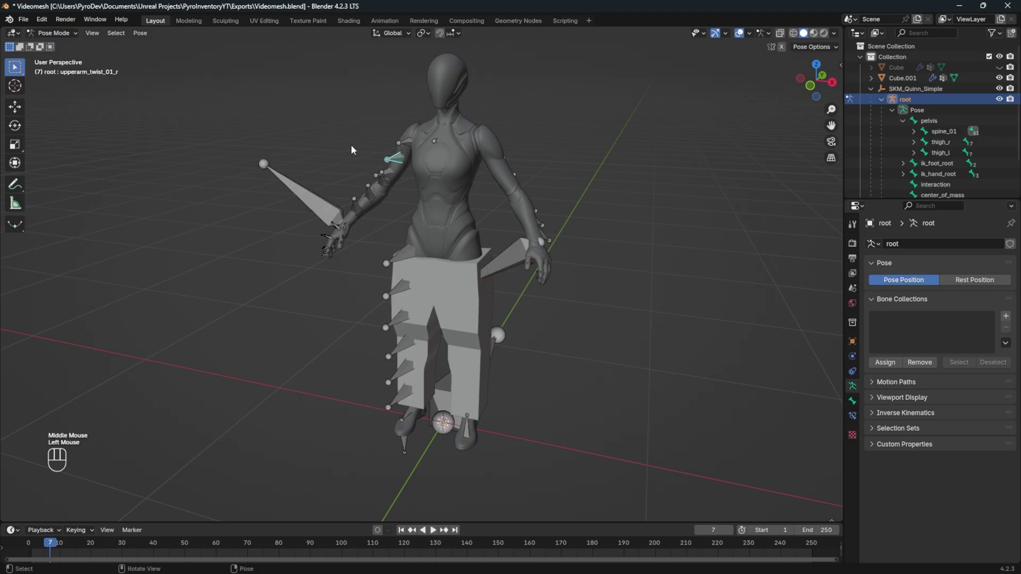
Step: Test how the trousers follow the leg by rotating the thigh_l bone, cancelling each trial rotation
click(940, 154)
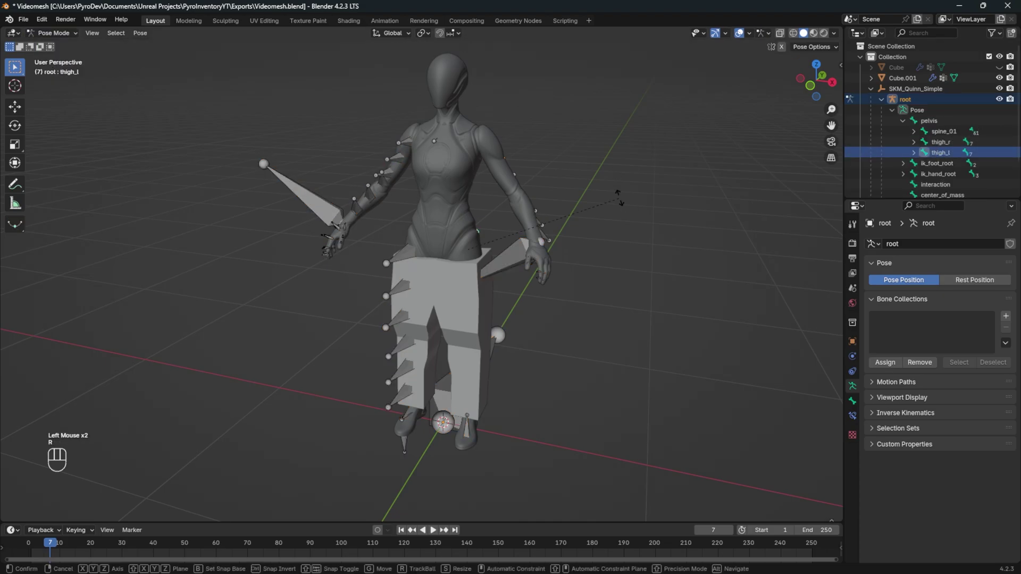
key(r)
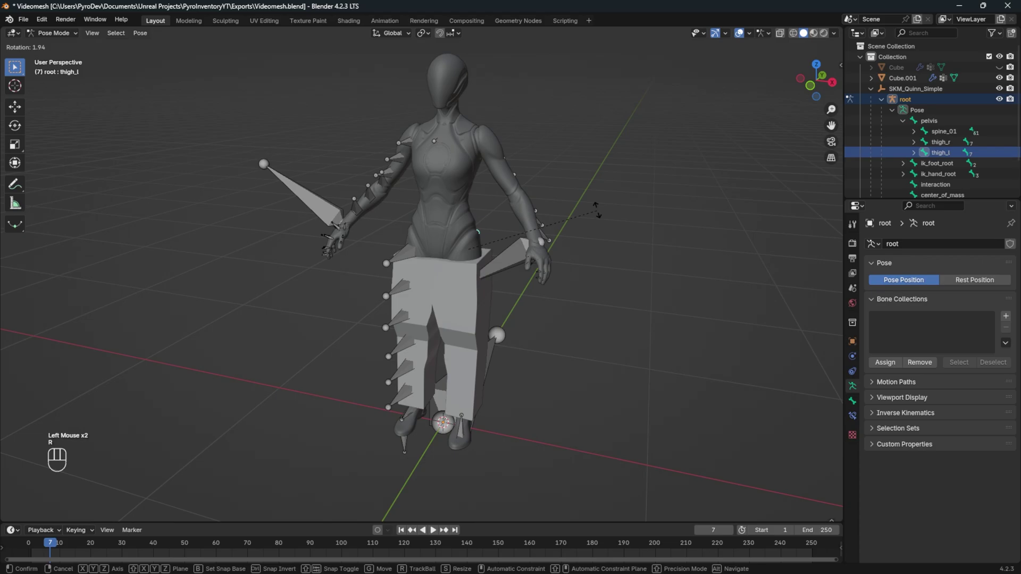
key(Escape)
middle_drag(646, 200, 574, 212)
key(r)
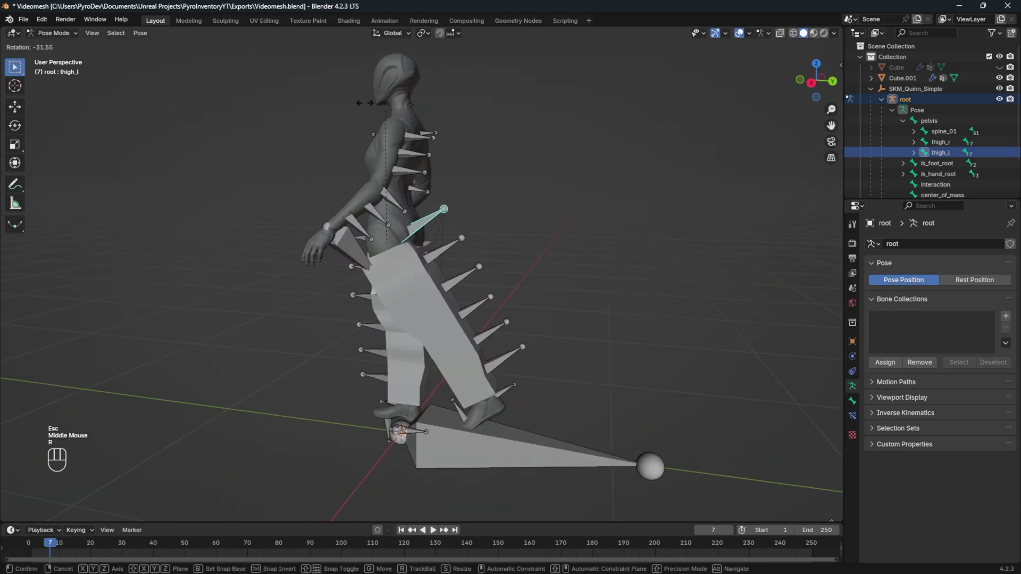
key(Escape)
middle_drag(547, 160, 329, 119)
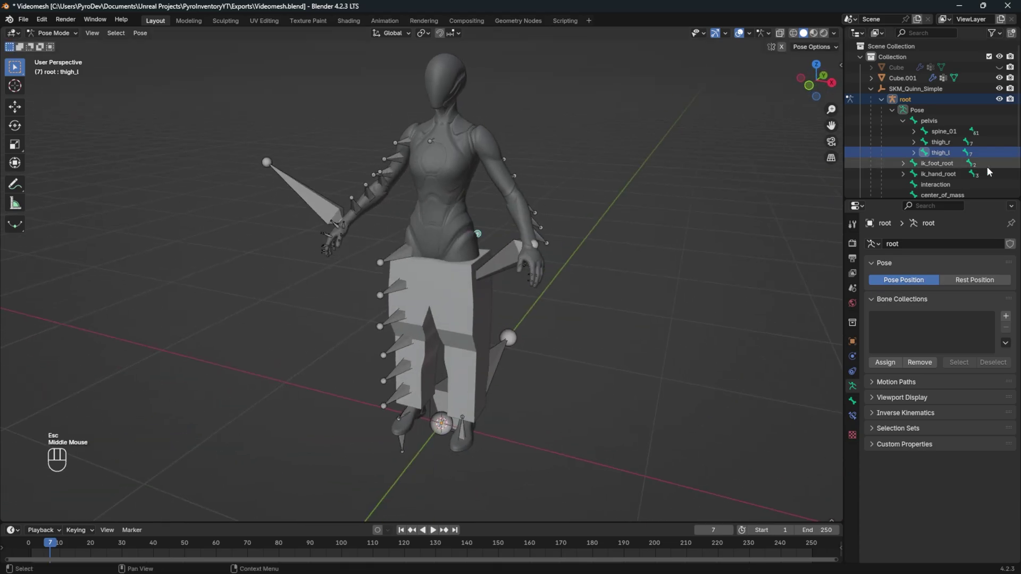
Step: Save the file, then delete the hidden Cube object and the SKM_Quinn_Simple_LOD0 body mesh
click(882, 99)
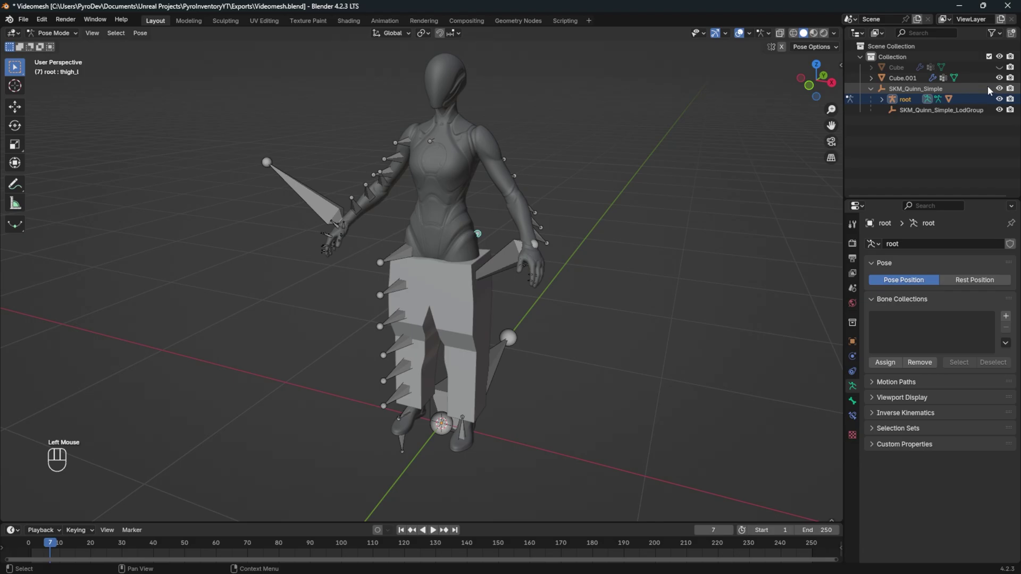
click(880, 100)
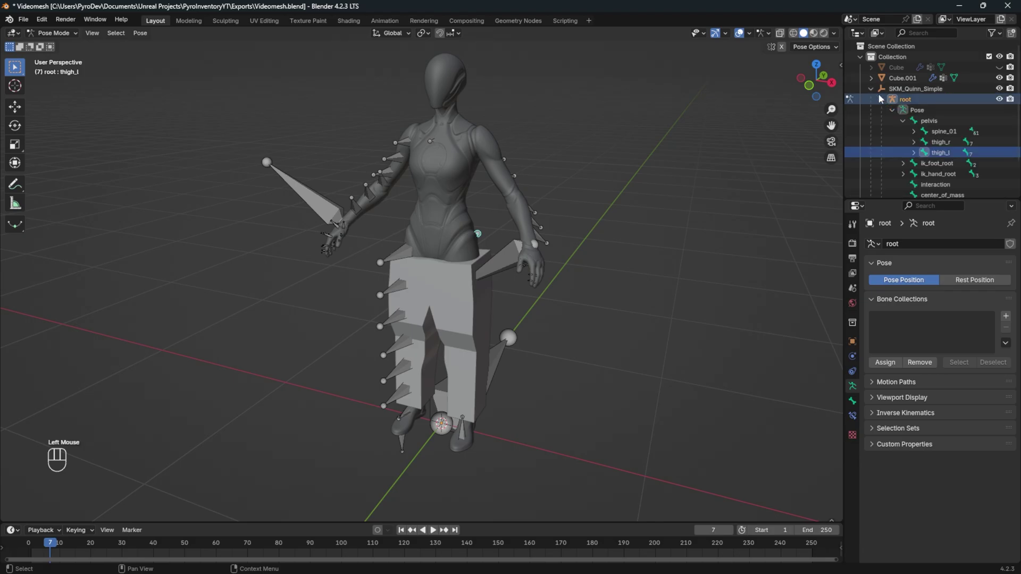
key(ctrl+s)
click(894, 69)
key(Delete)
scroll(909, 160, down, 2)
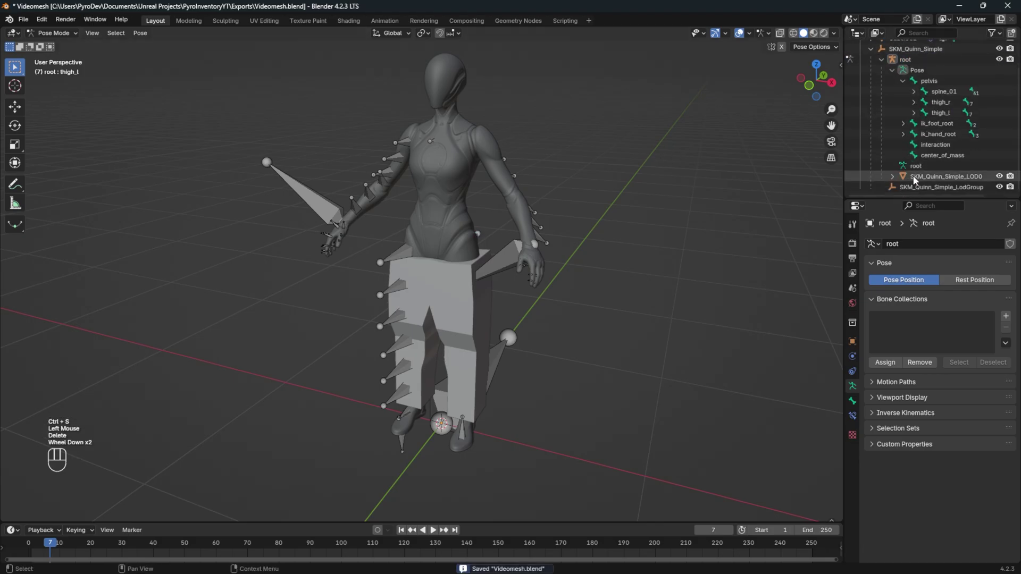
click(914, 177)
key(Delete)
middle_drag(585, 159, 572, 153)
Step: Set up an FBX export limited to Armature and Mesh objects, with Add Leaf Bones and Animation disabled
click(23, 20)
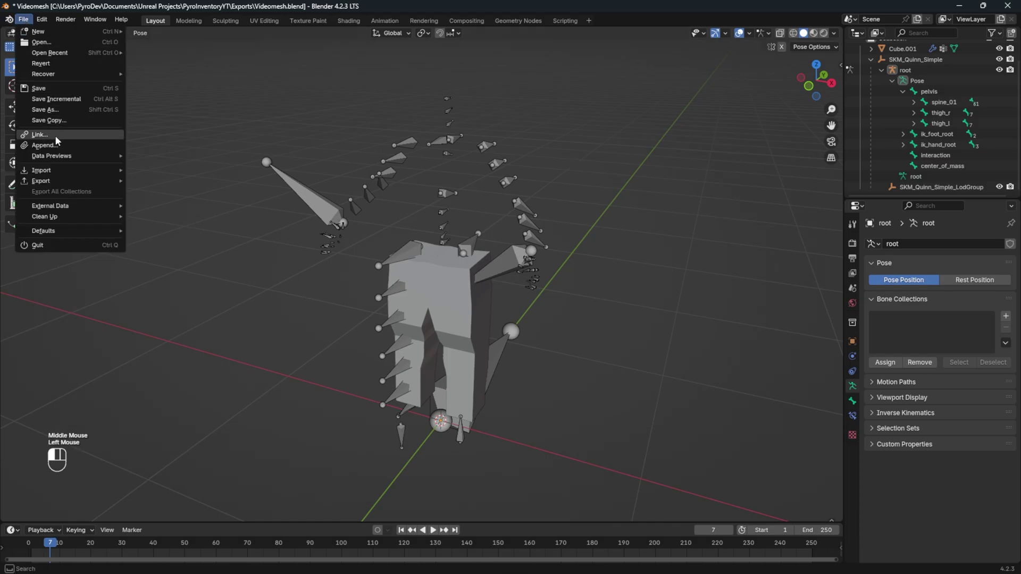
mouse_move(48, 181)
click(159, 244)
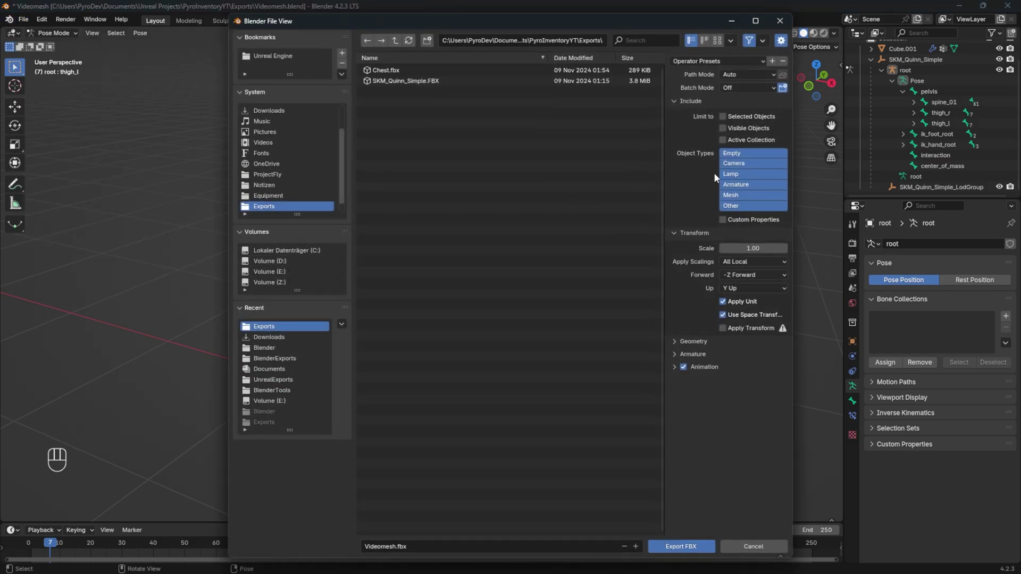
click(686, 341)
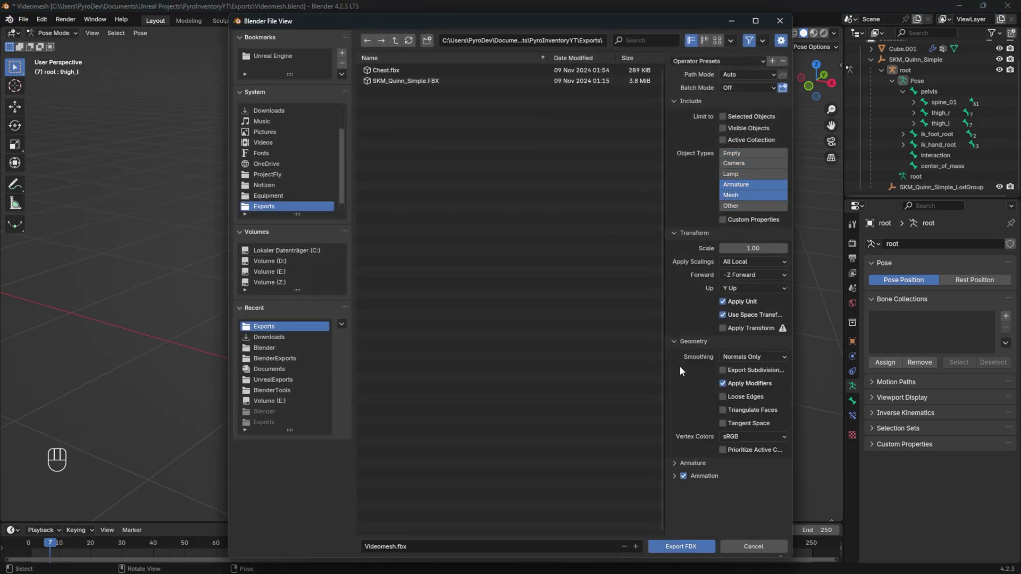
click(674, 463)
scroll(686, 490, down, 1)
click(677, 526)
scroll(685, 494, down, 2)
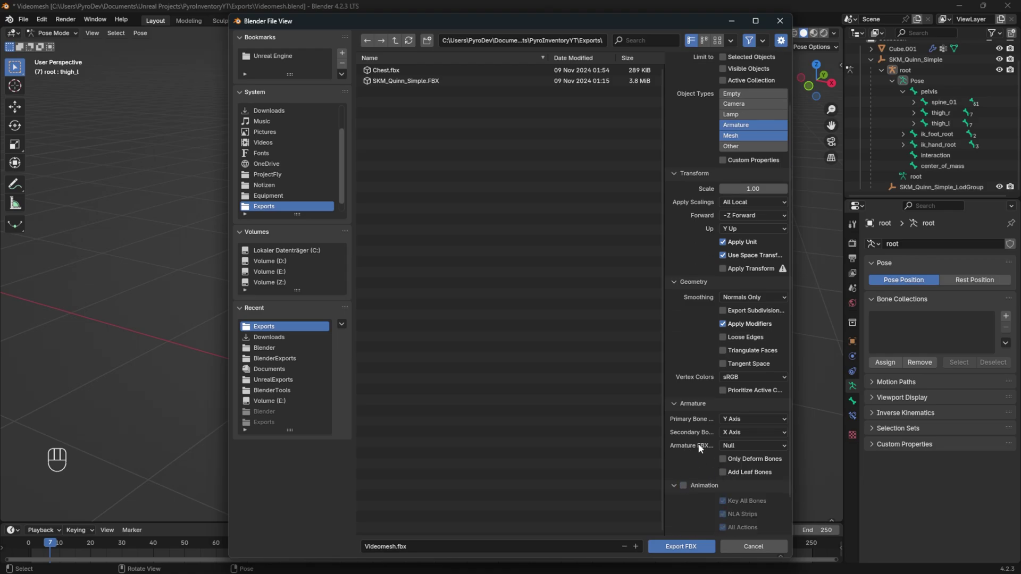
scroll(700, 448, up, 3)
Step: Name the export Bottom.fbx and export it to the project's Exports folder
click(398, 72)
click(381, 547)
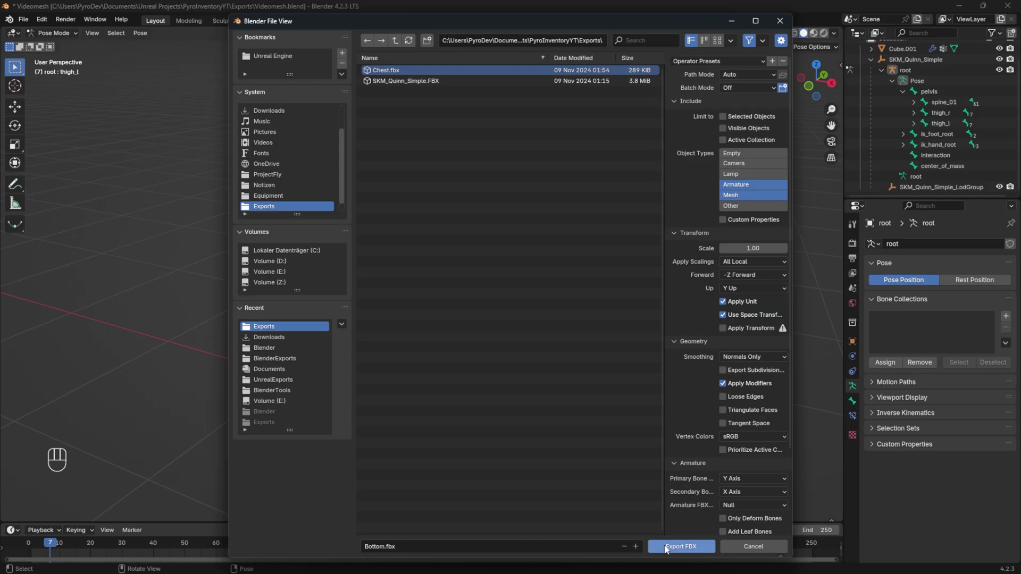
click(681, 546)
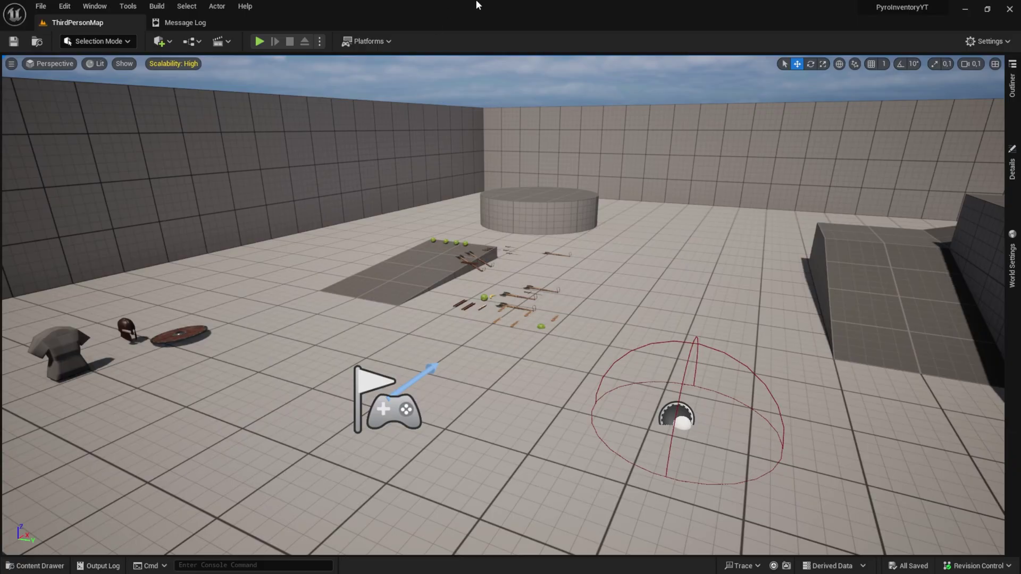
Step: Switch to Unreal Editor and open the Content/Inventory/Armor/Meshes folder
key(ctrl+space)
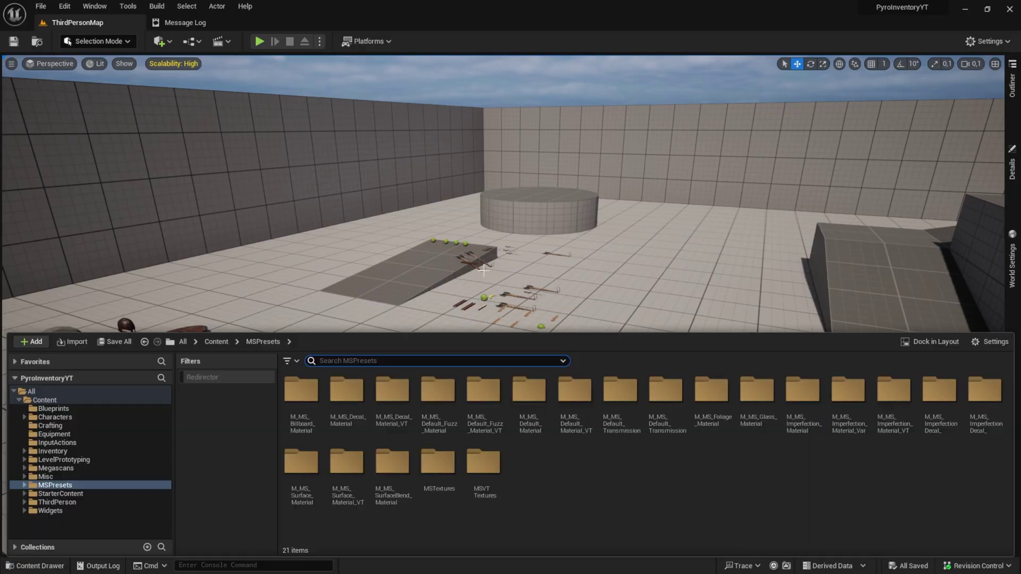
click(52, 452)
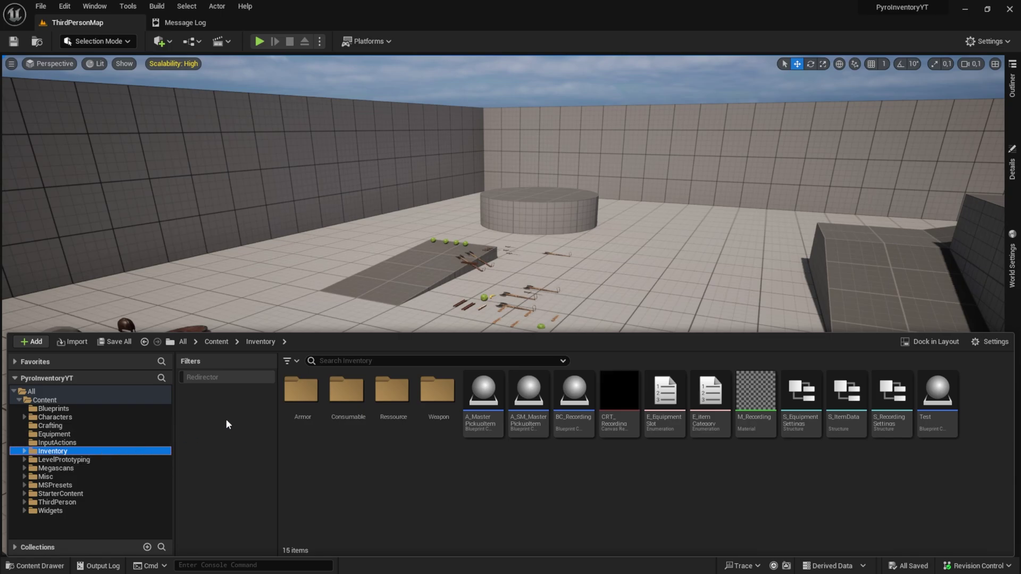
double_click(303, 405)
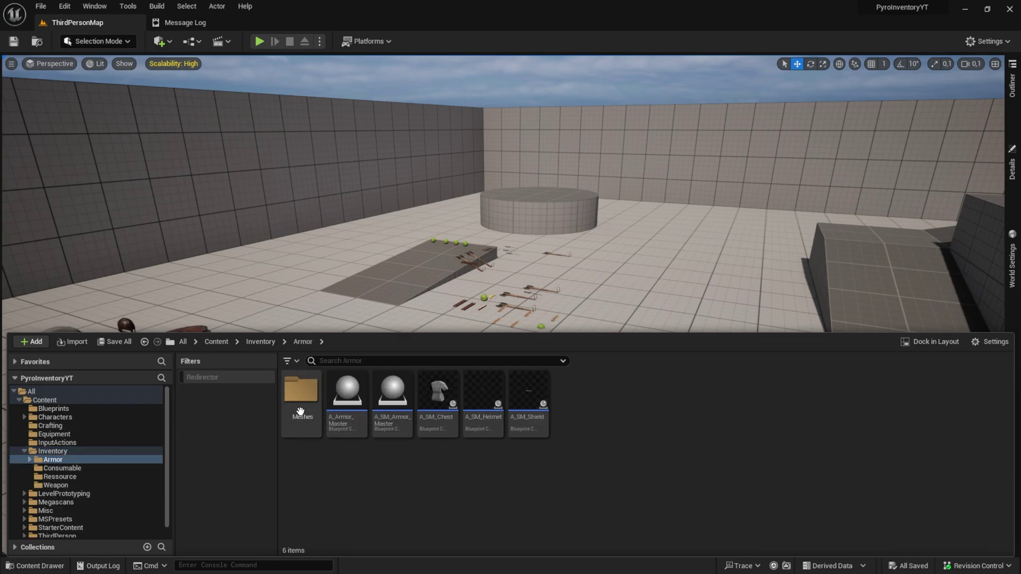
double_click(304, 408)
Step: Create a folder named Bottom inside the Meshes folder and open it
right_click(364, 477)
click(416, 145)
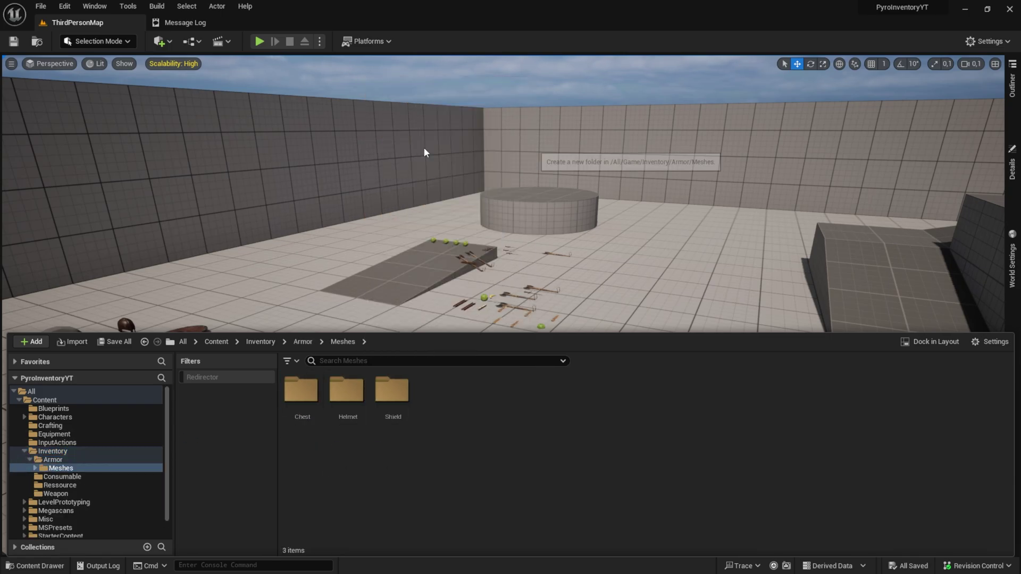
text(Botto)
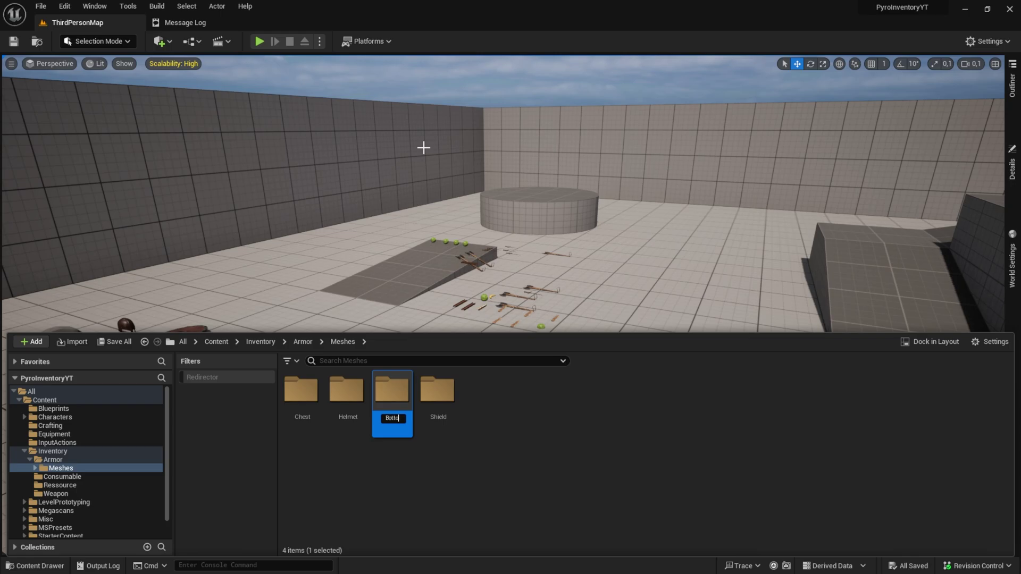
text(m)
key(Return)
key(Return)
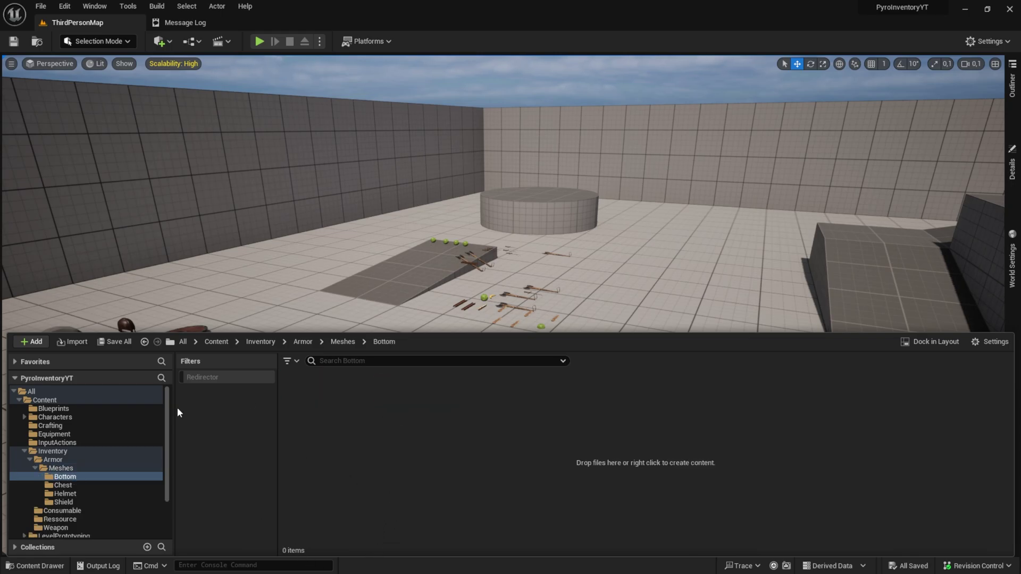
Step: Import Bottom.fbx from the Exports folder as a skeletal mesh using the SK_Mannequin skeleton
click(80, 346)
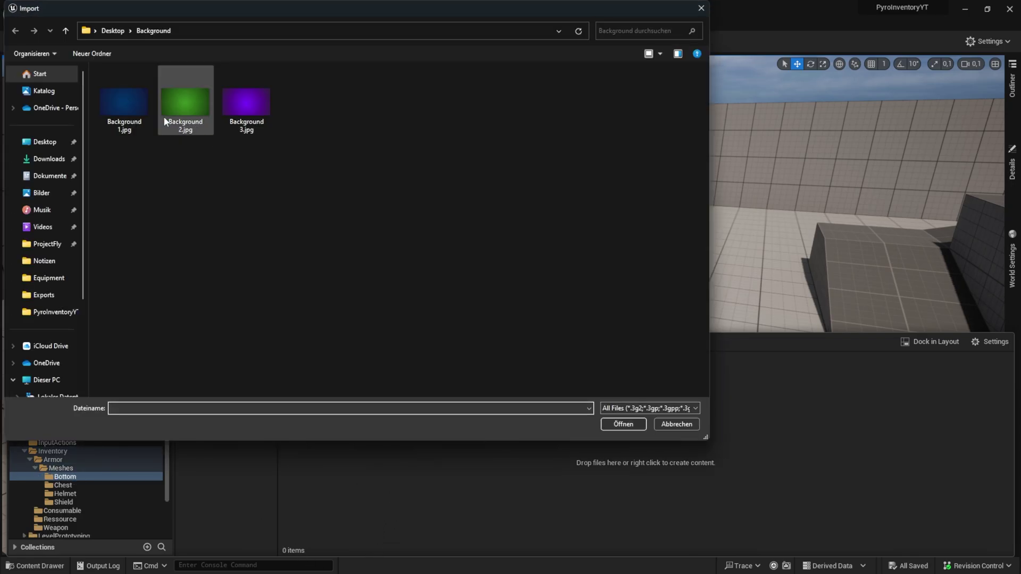
click(45, 298)
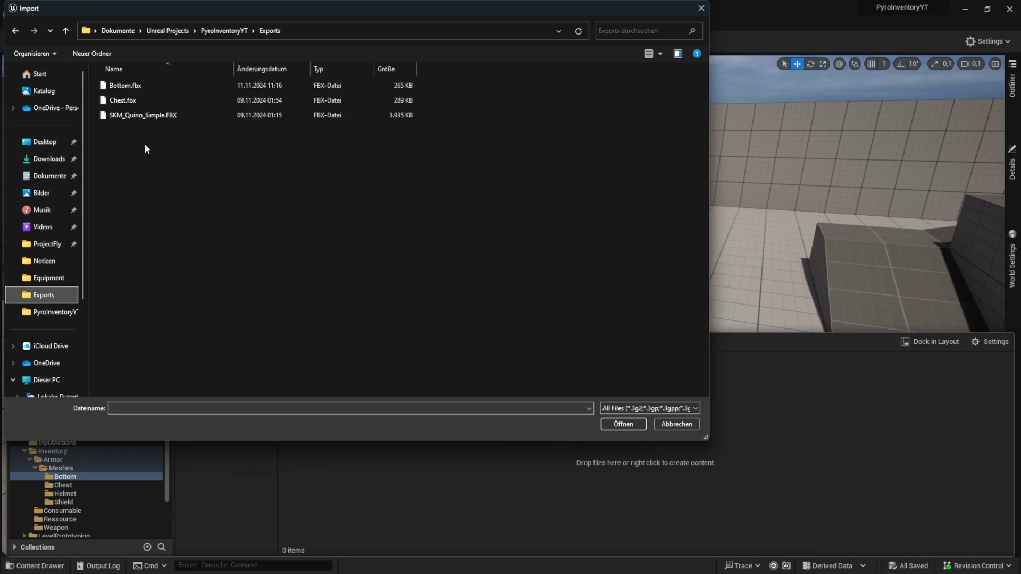
double_click(146, 84)
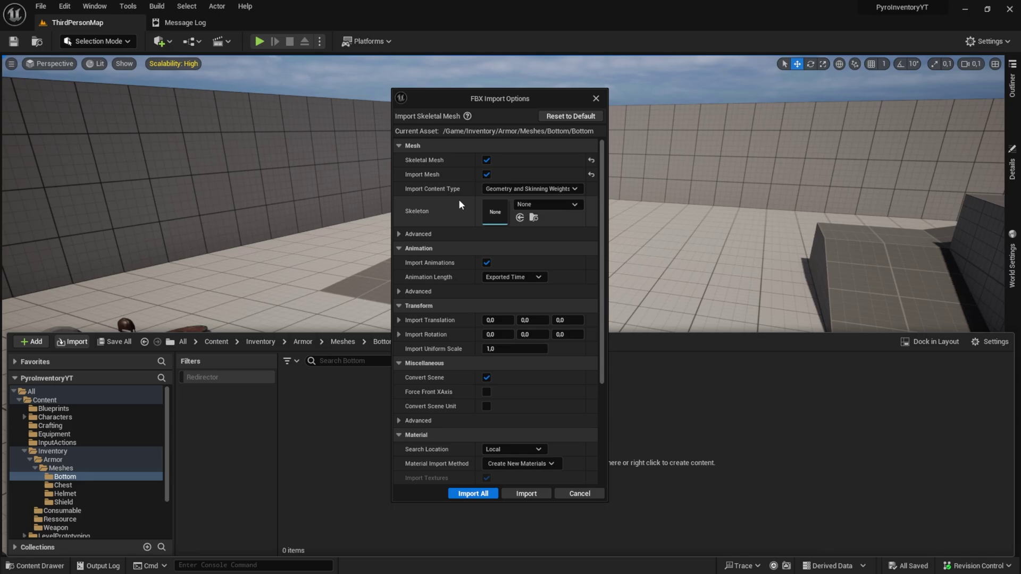
click(539, 205)
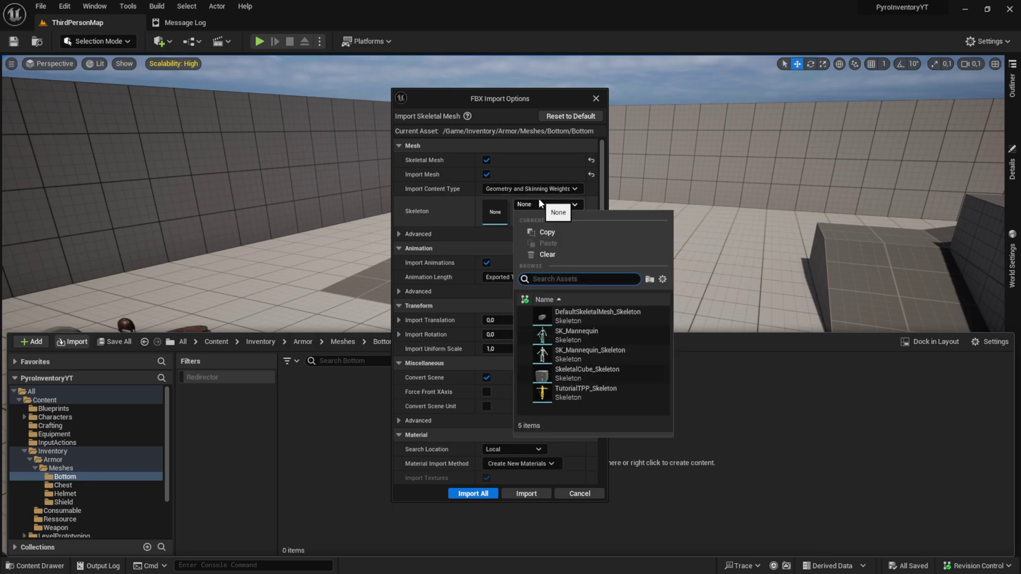
click(589, 336)
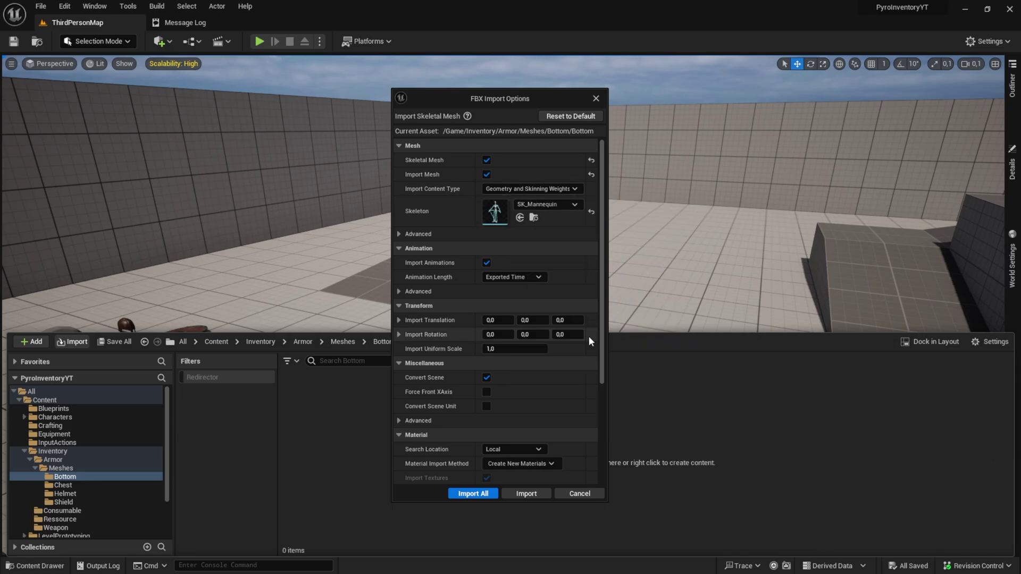
click(511, 493)
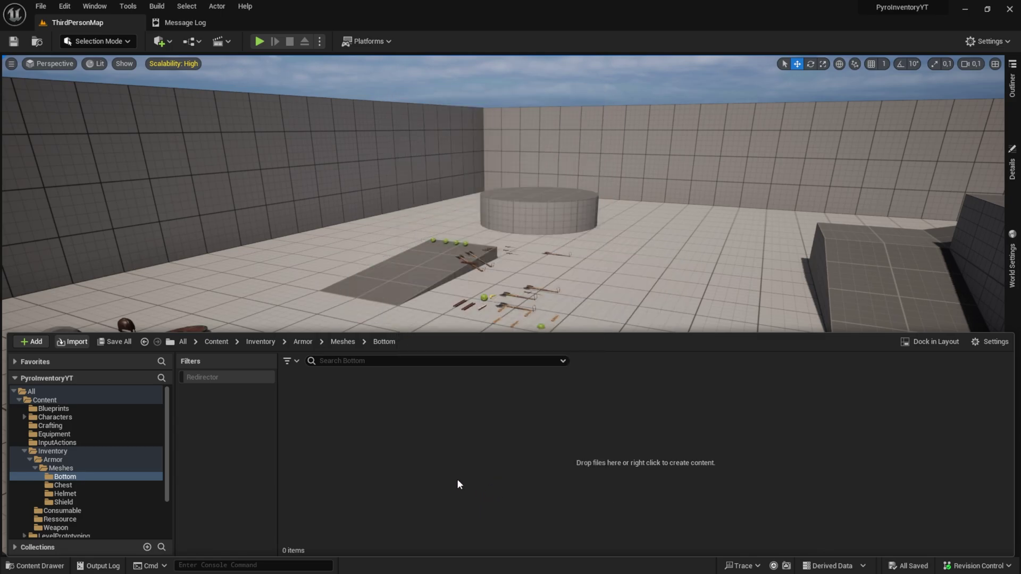
Step: Close the Message Log and save all the newly imported assets
click(362, 23)
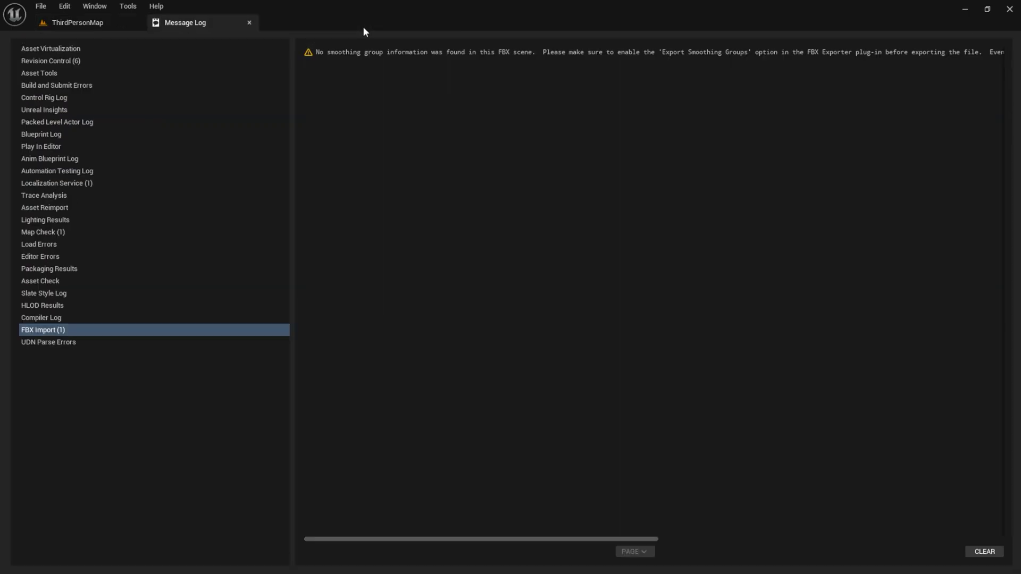
click(251, 23)
key(ctrl+space)
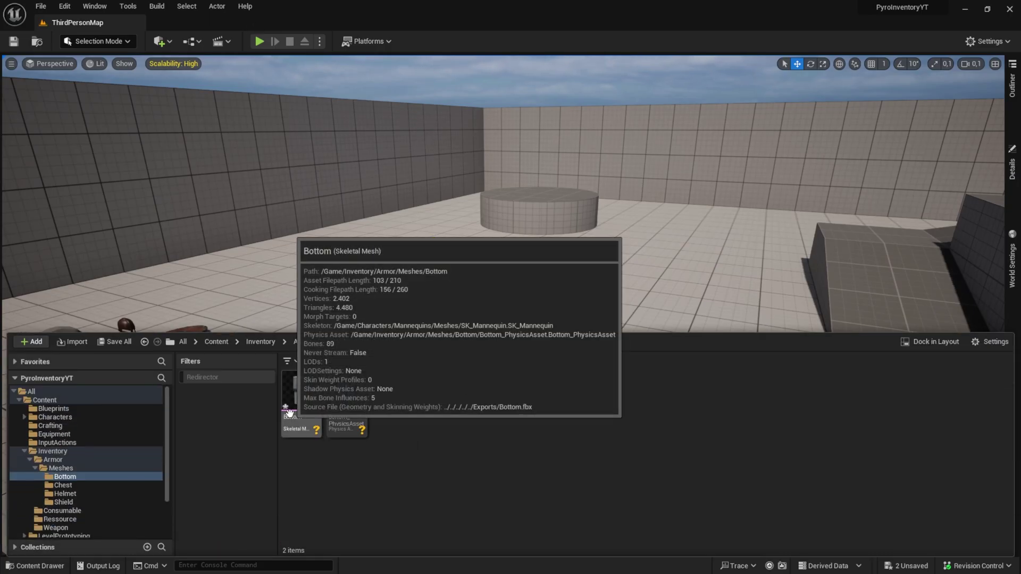
click(114, 342)
click(575, 416)
Step: Create a child Blueprint of A_SM_Armor_Master named A_SM_Bottom in the Armor folder and save it
click(61, 467)
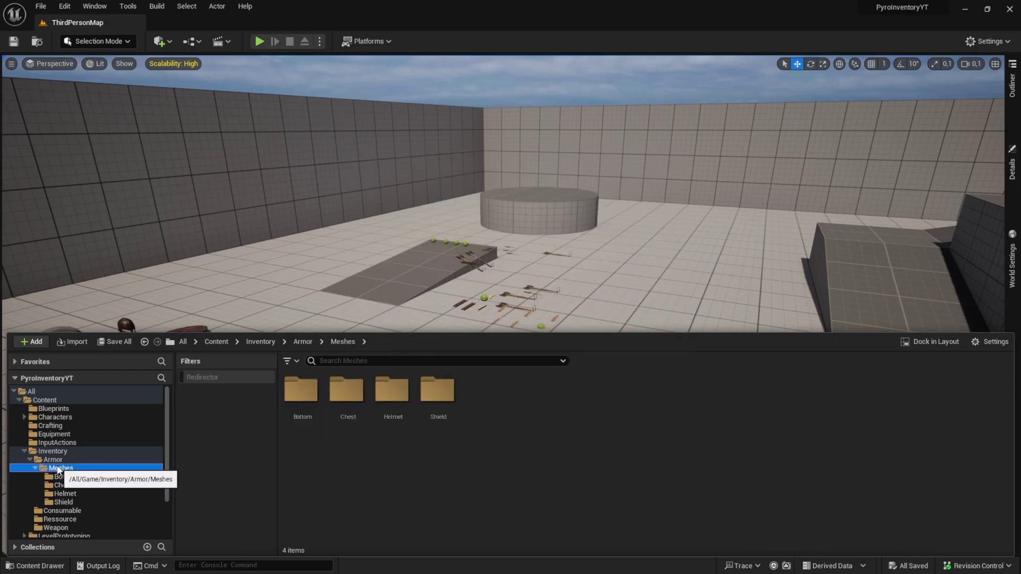
click(53, 460)
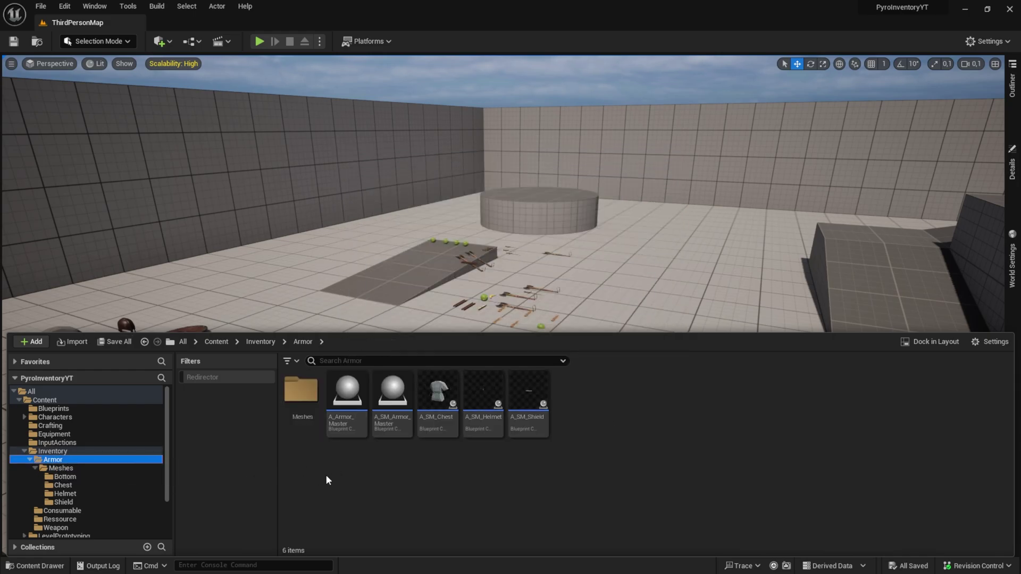
right_click(392, 425)
click(455, 172)
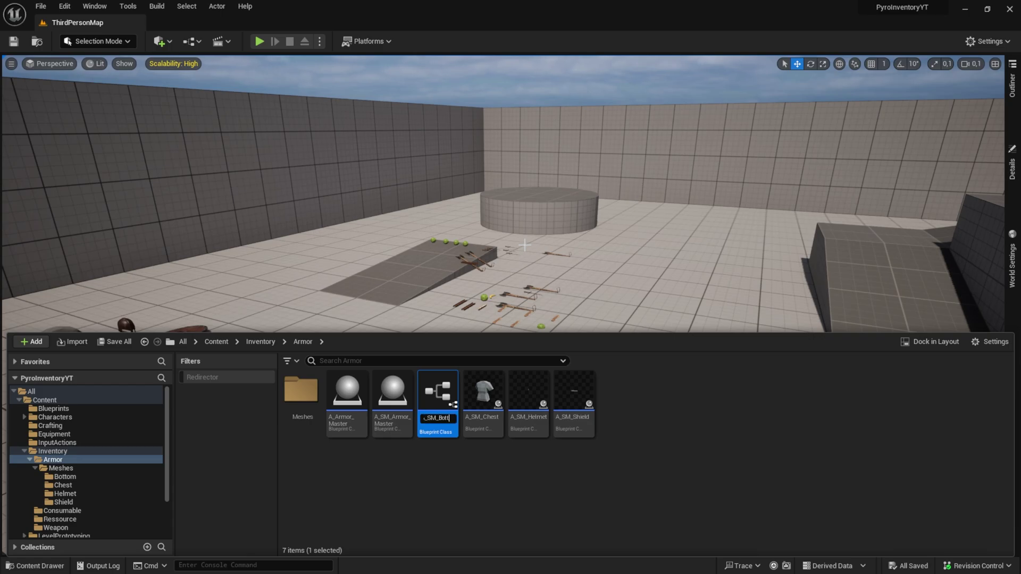
text(A_SM_Bottom)
key(Return)
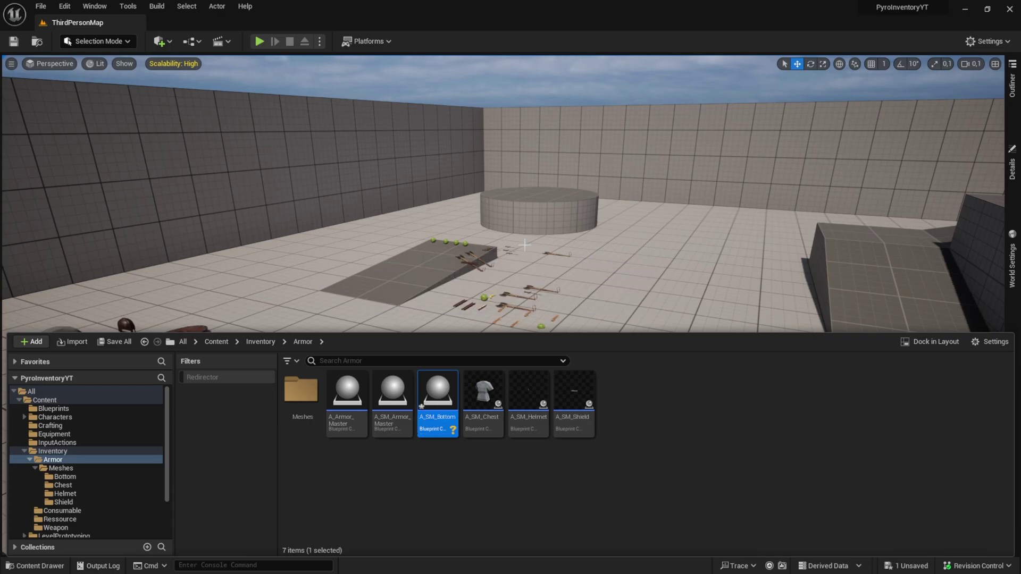
click(113, 342)
click(592, 413)
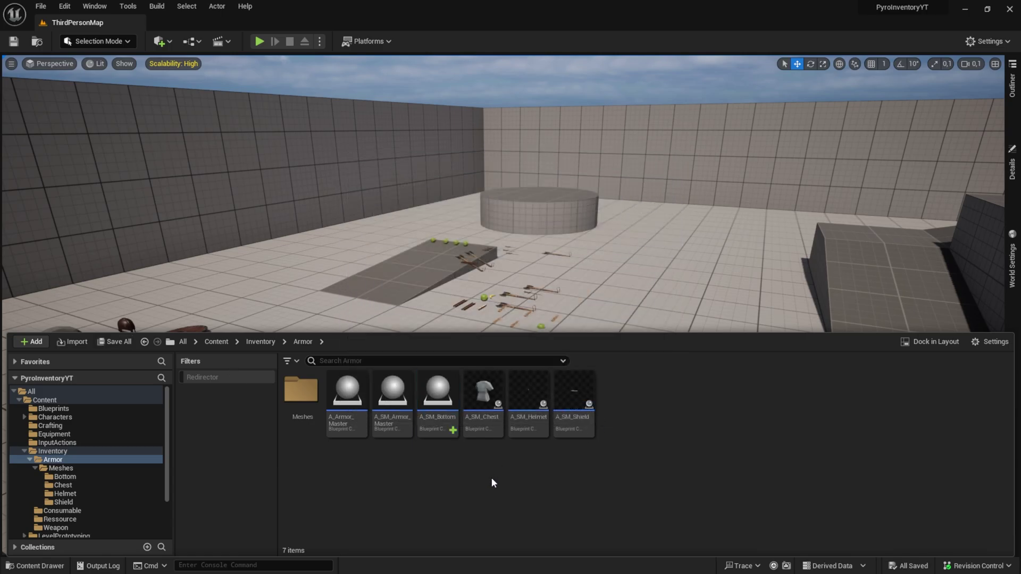
Step: Open the A_SM_Bottom Blueprint and assign the Bottom mesh to its SkeletalMesh component
click(452, 418)
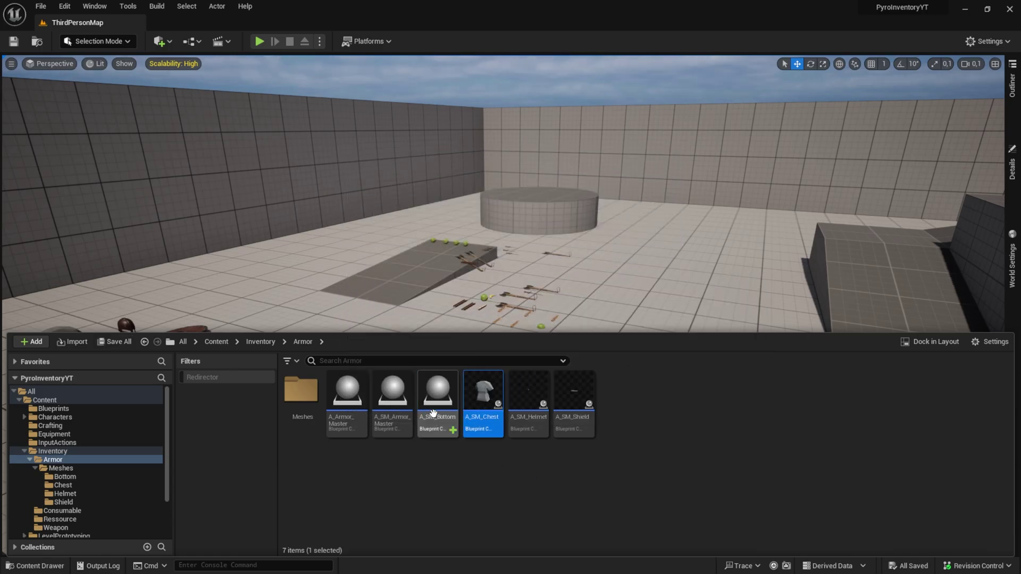
click(325, 228)
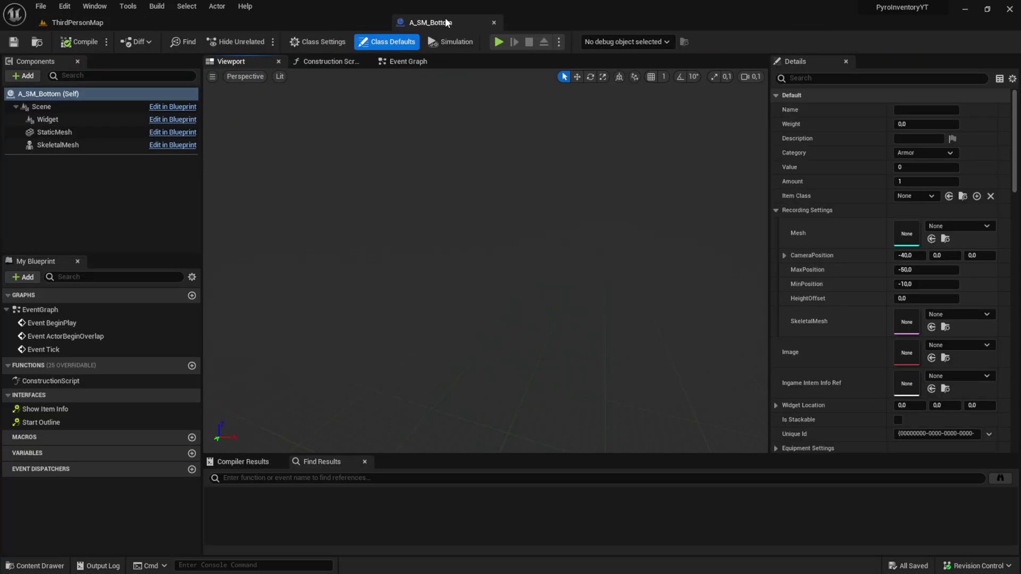
click(69, 145)
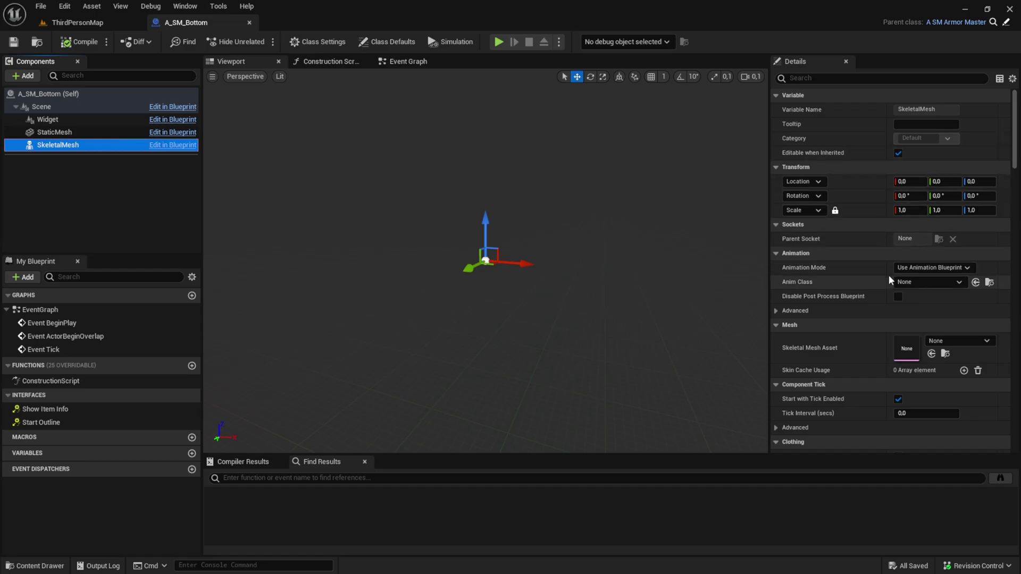
click(937, 342)
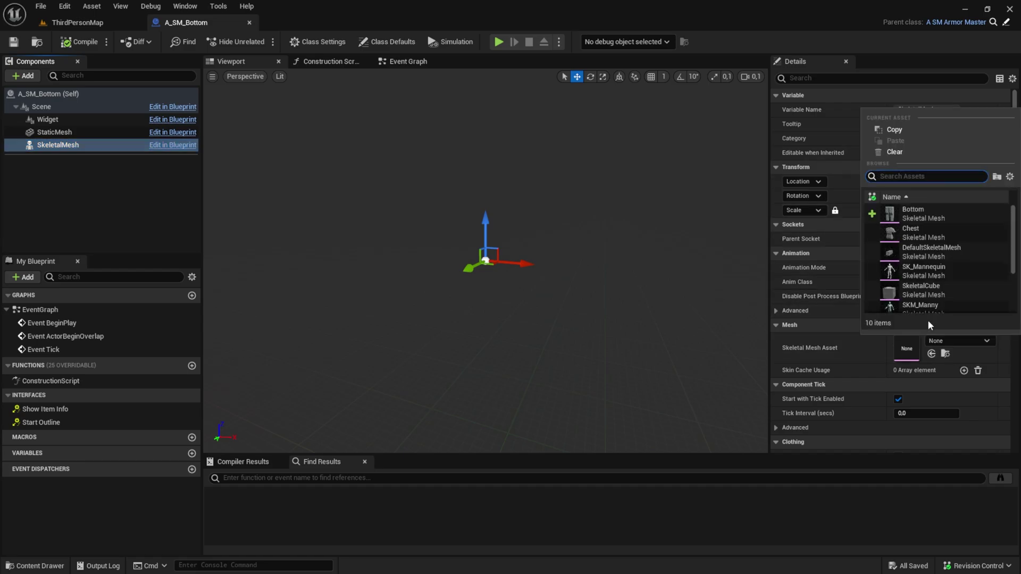
click(923, 219)
scroll(576, 181, up, 3)
scroll(576, 181, down, 8)
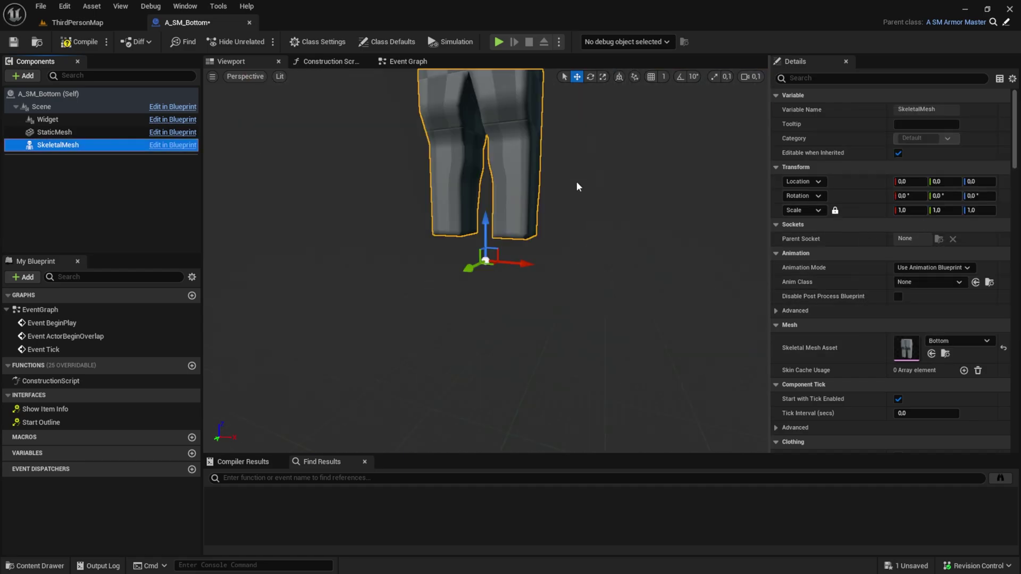
Step: Lower the SkeletalMesh component by about 13.9 units along Z, and compile and save the Blueprint
right_drag(572, 173, 572, 186)
scroll(592, 136, up, 3)
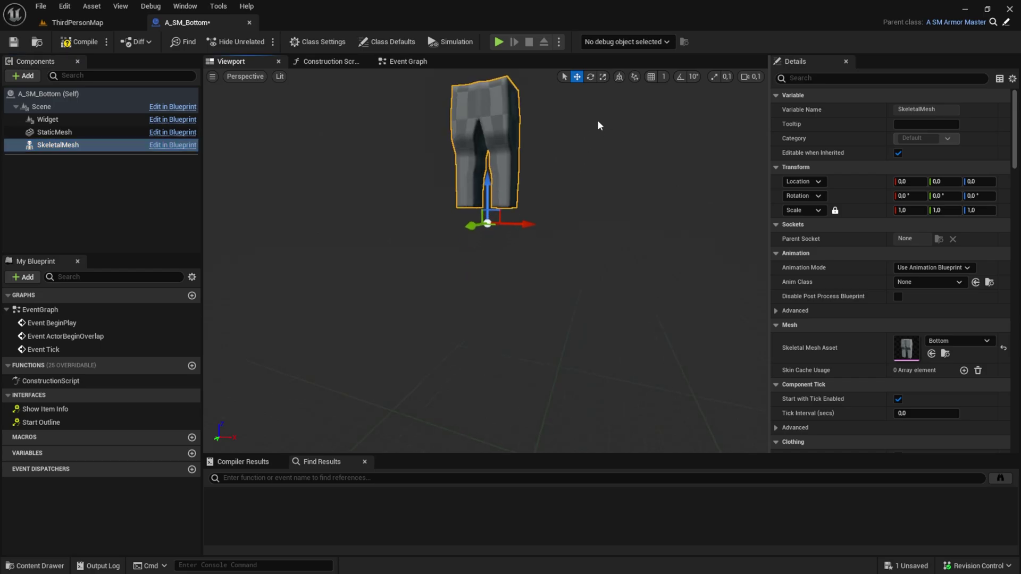
middle_drag(606, 125, 606, 115)
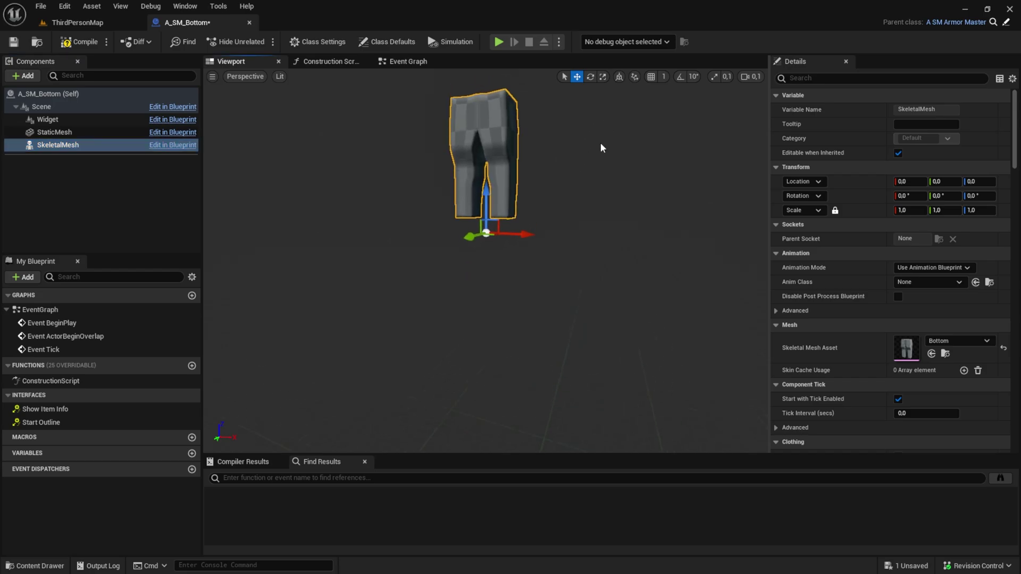
drag(485, 187, 483, 209)
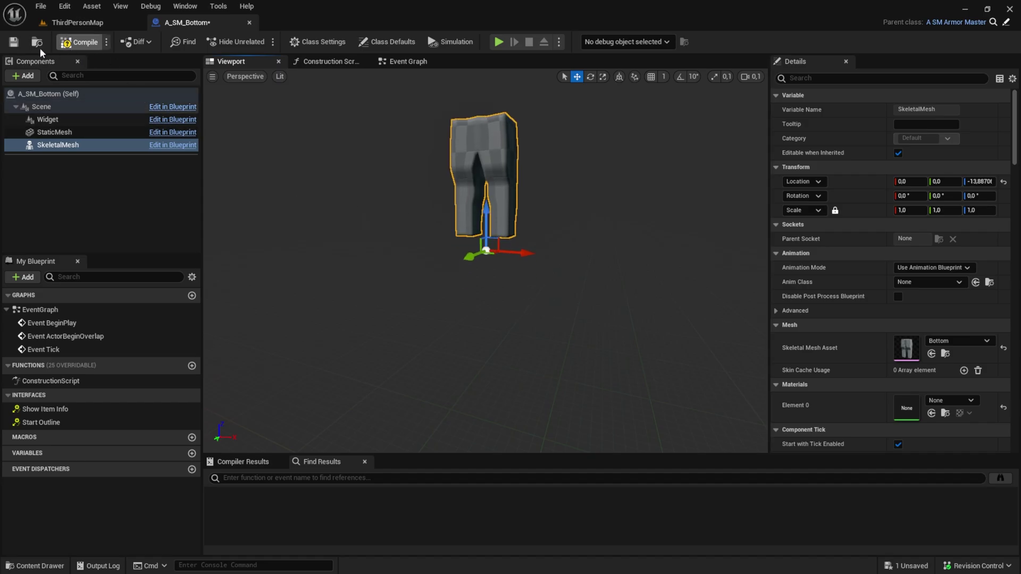
click(14, 42)
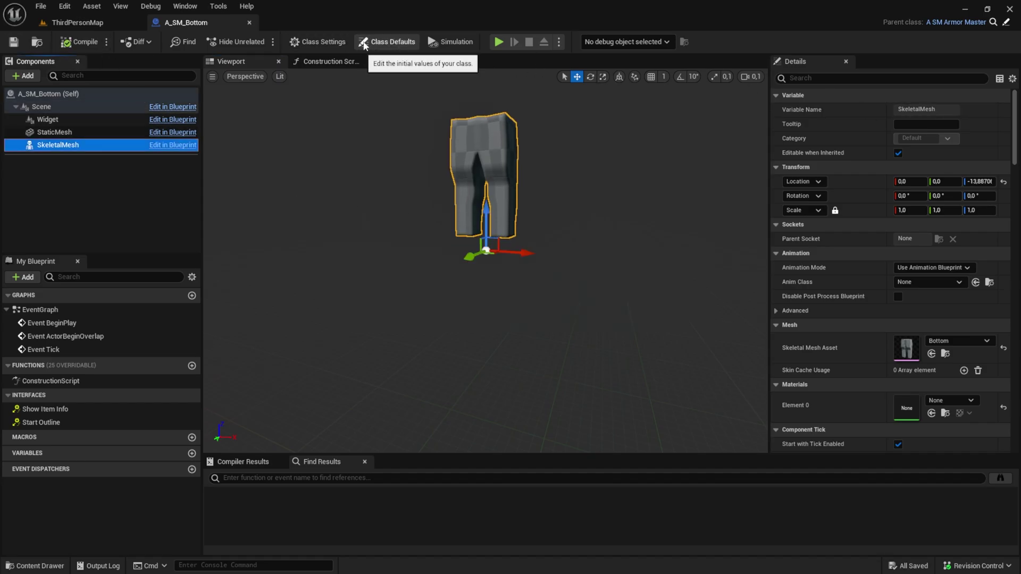
Step: In the class defaults, enter name Bottom, weight 5, description Nice Pants and value 15, and choose A_SM_Bottom as the item class
click(364, 43)
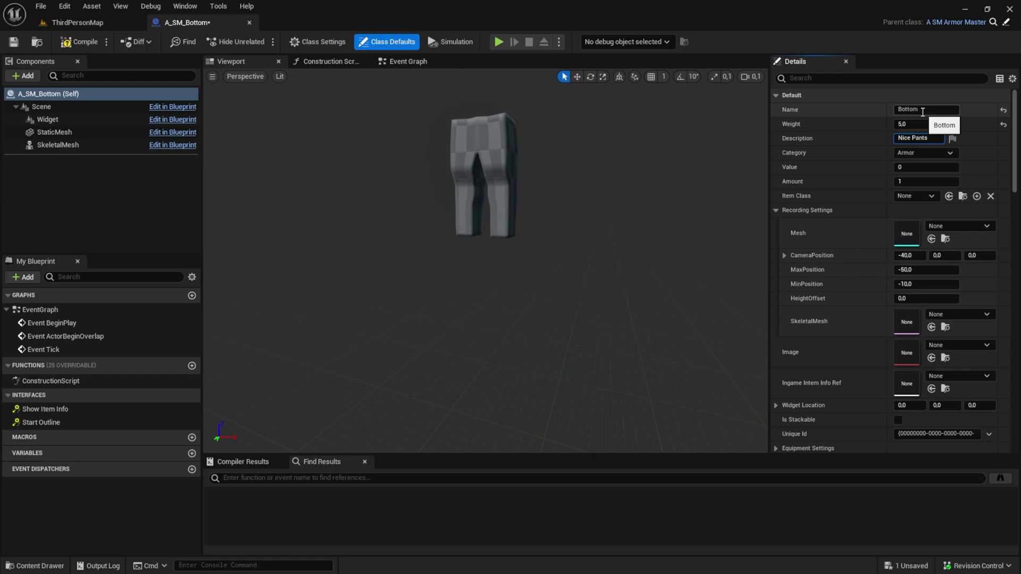
key(Tab)
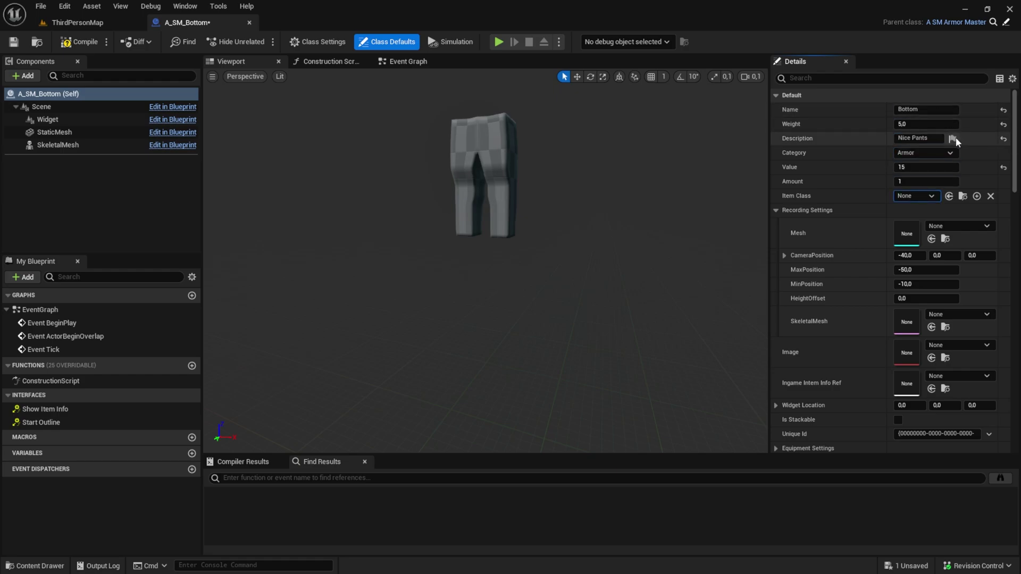
click(909, 196)
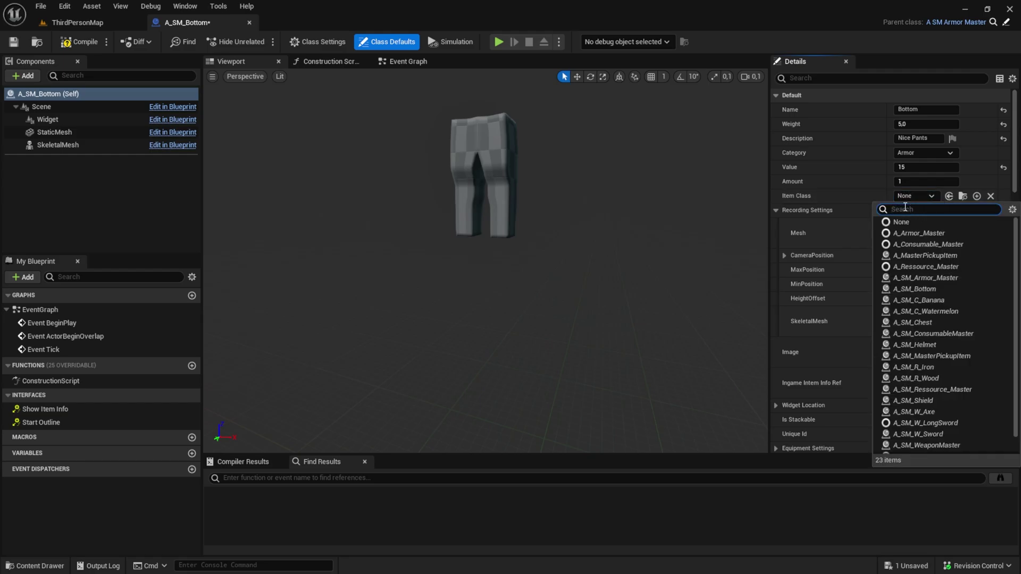
text(sm_bot)
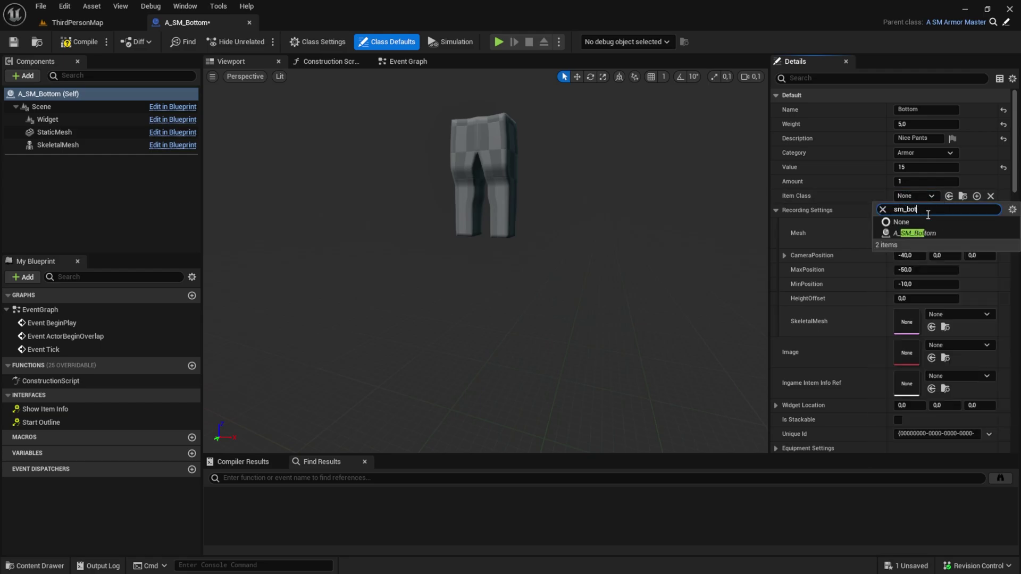
click(935, 234)
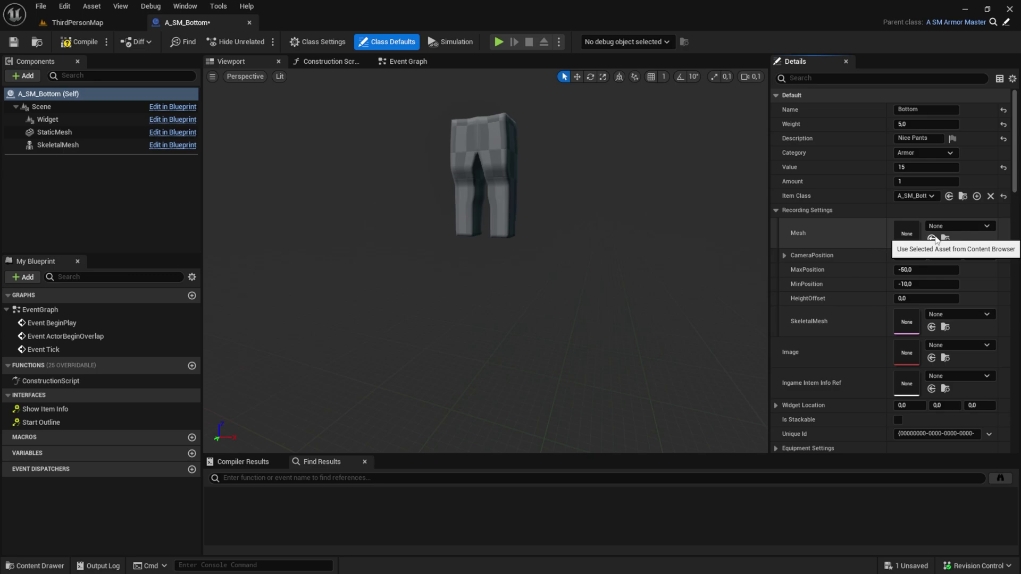
Step: Assign Bottom as the recording settings' SkeletalMesh and set the EquipmentSlot to Bottom, compiling and saving the Blueprint
click(952, 314)
click(944, 424)
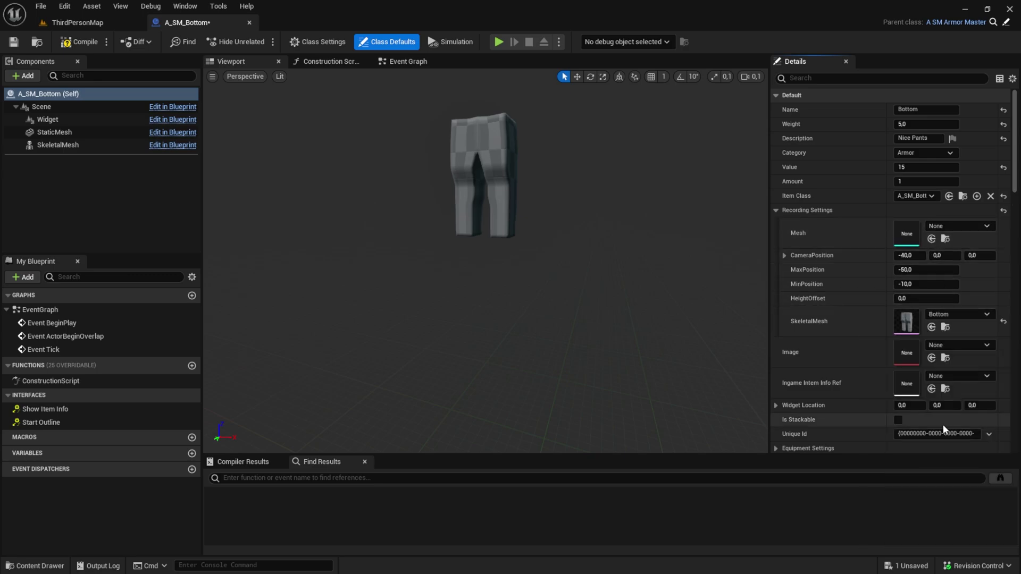
scroll(894, 337, down, 3)
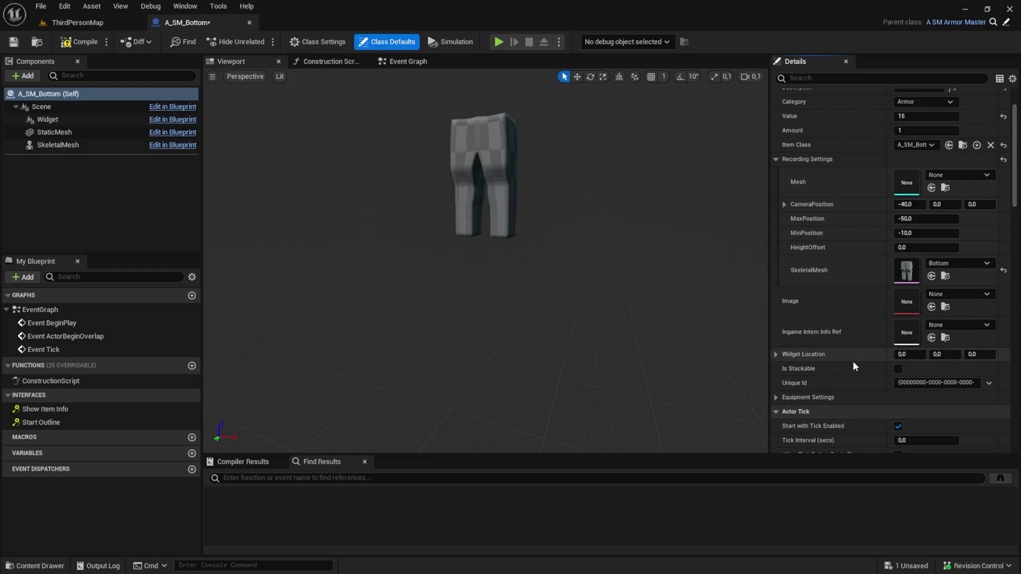
click(780, 397)
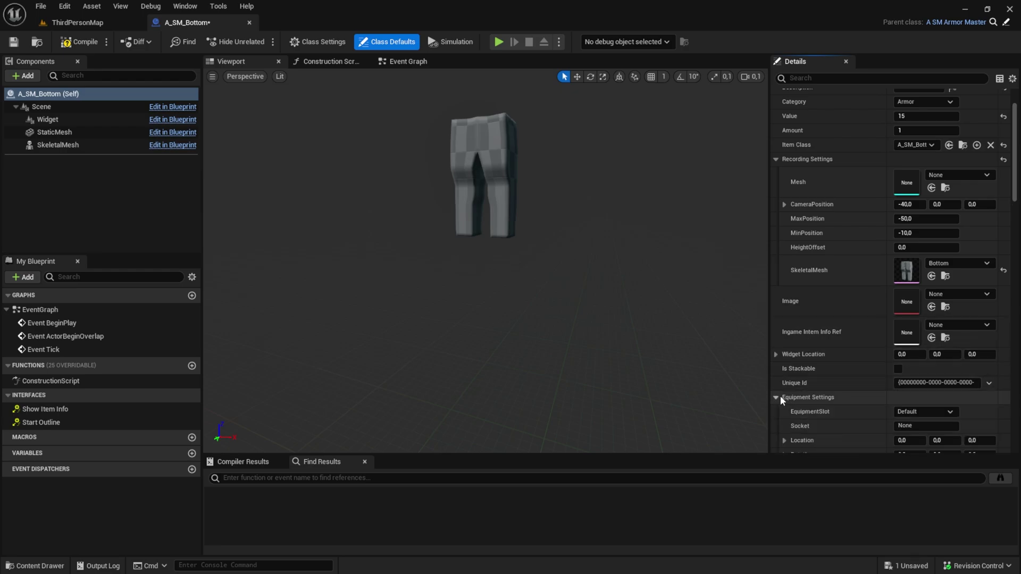
scroll(781, 392, down, 3)
click(915, 362)
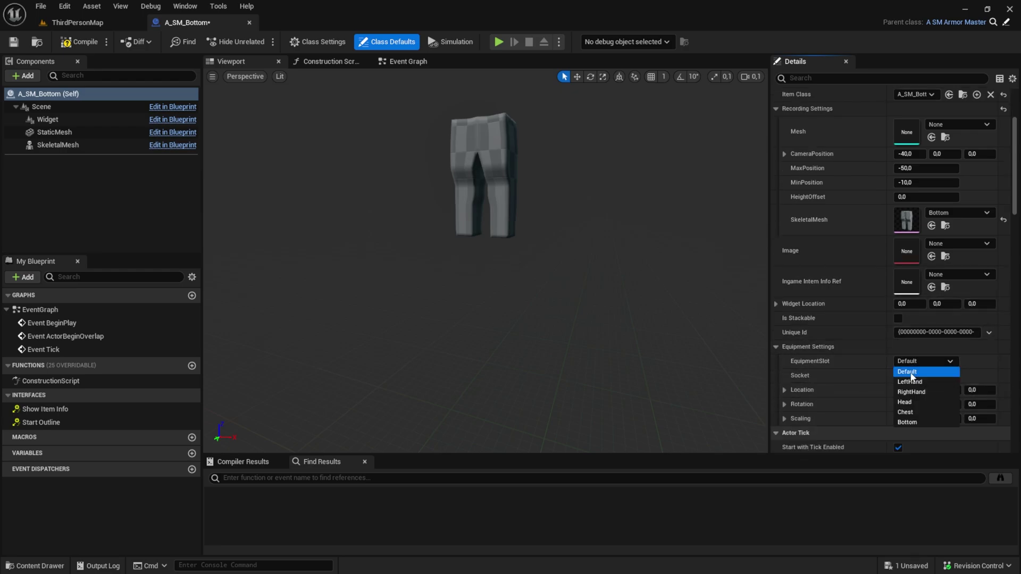
click(915, 422)
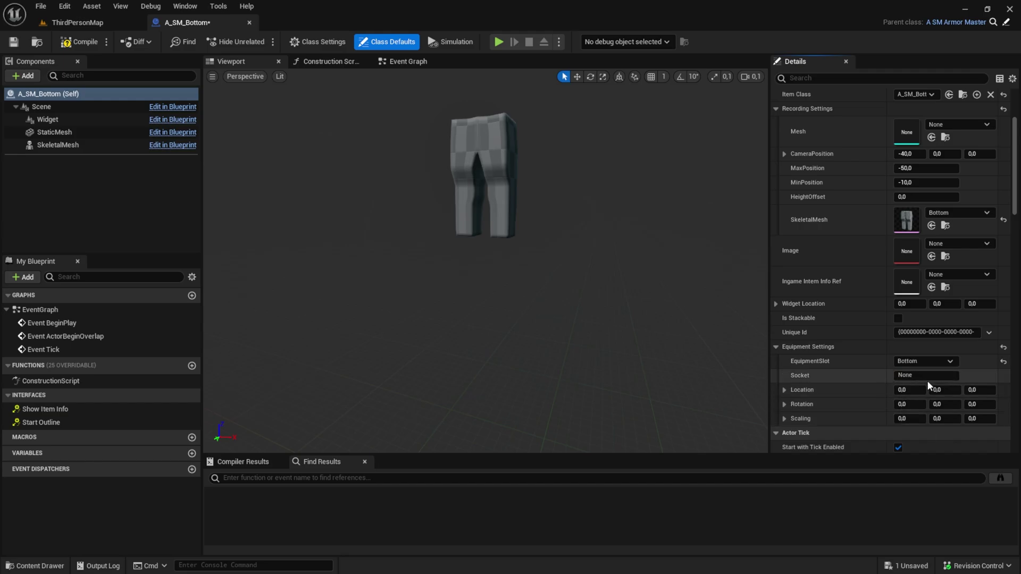
click(85, 42)
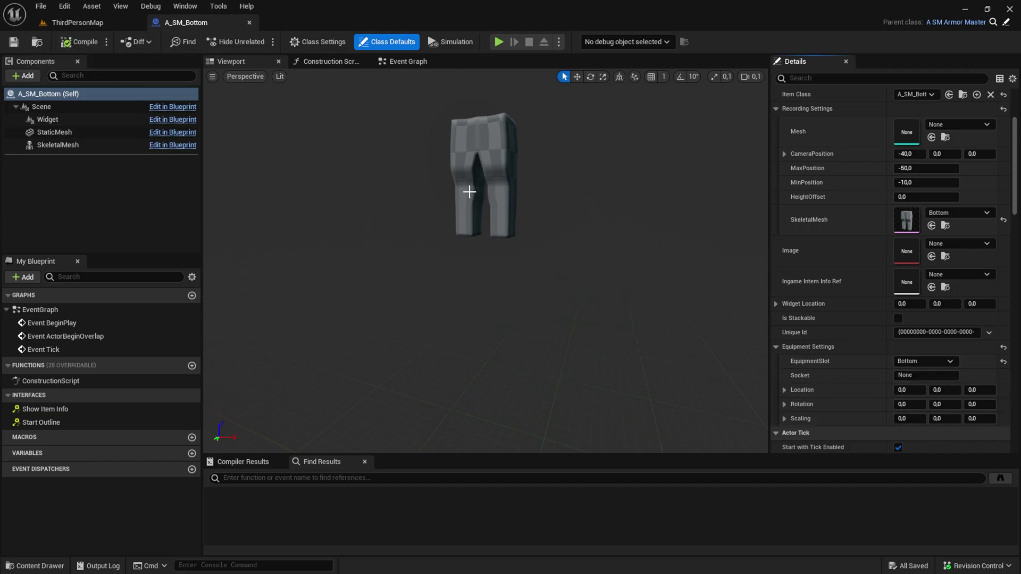
Step: Return to ThirdPersonMap and place an A_SM_Bottom actor on the floor beside the chest armor
click(66, 22)
right_drag(415, 168, 348, 176)
key(ctrl+space)
drag(437, 406, 236, 332)
right_drag(381, 316, 319, 316)
Step: Open the BP_ThirdPersonCharacter Blueprint from the Content/Blueprints folder
key(ctrl+space)
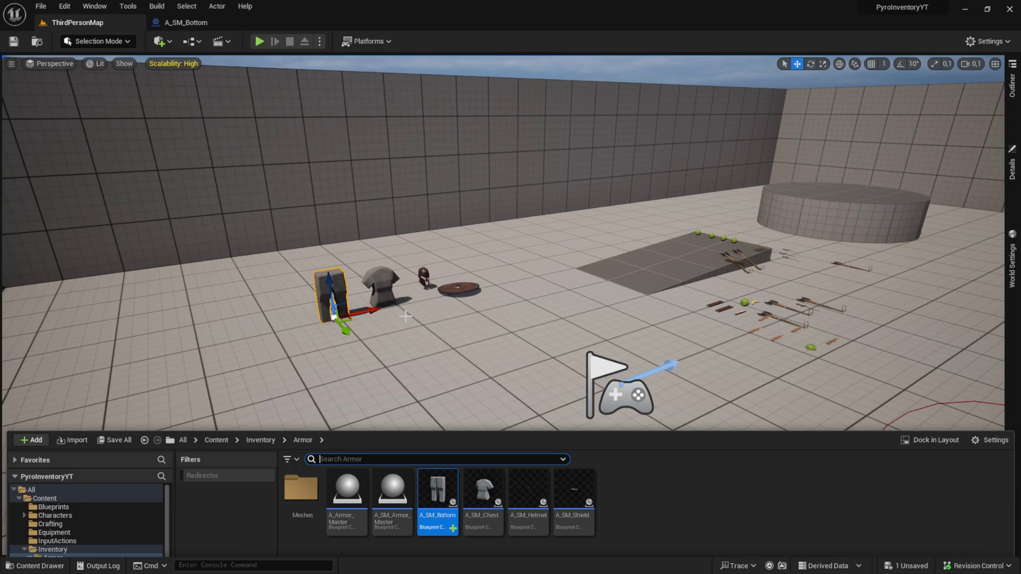
click(458, 492)
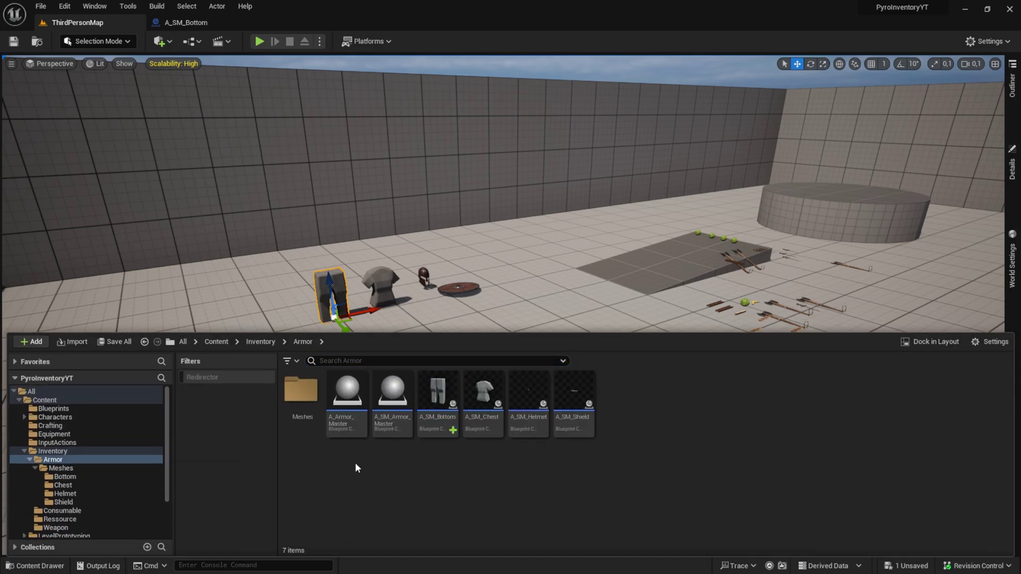
click(67, 416)
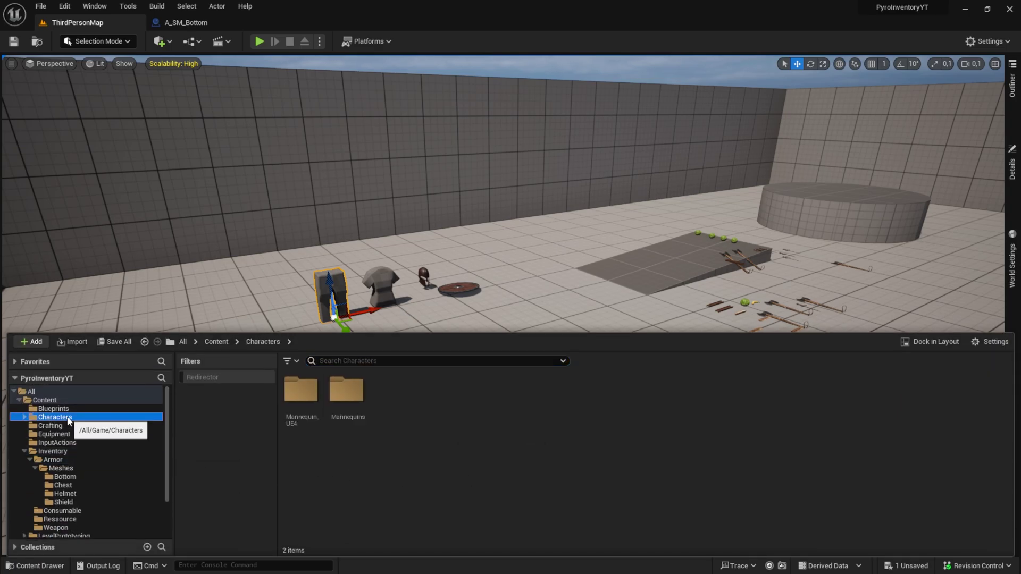
click(53, 409)
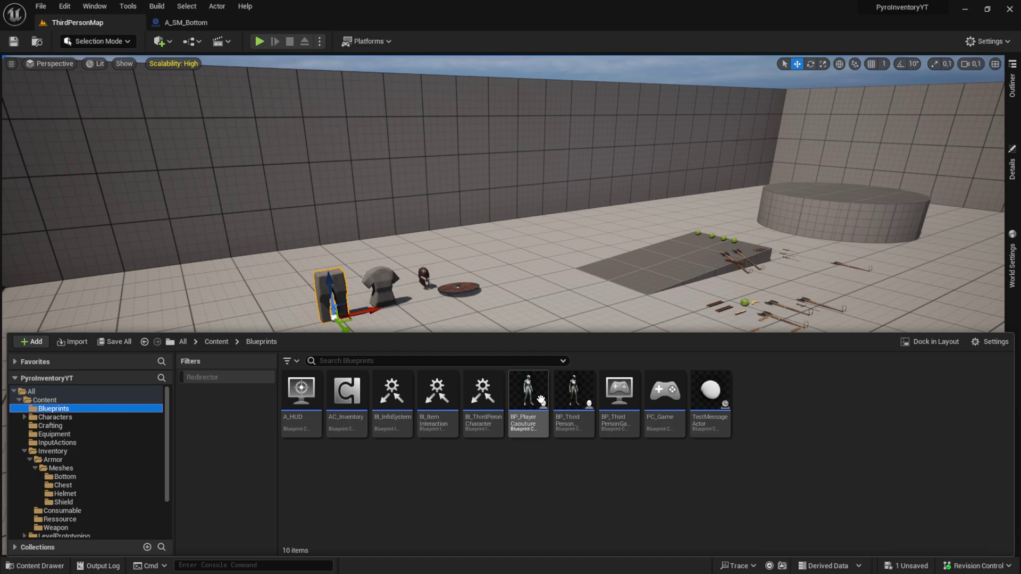
double_click(574, 394)
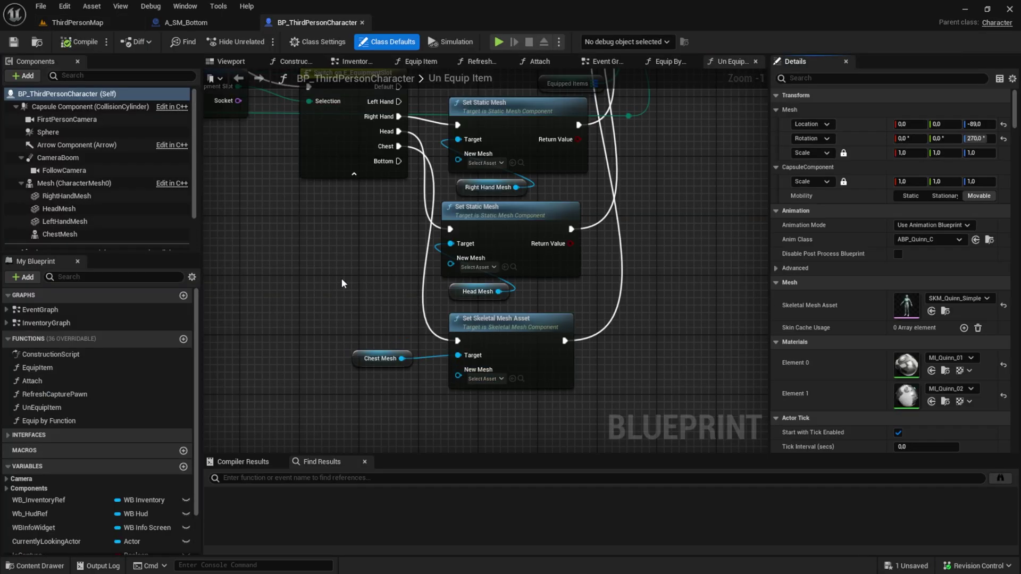
Step: Examine the equipment slot handling in the Un Equip Item, Equip By Function and Equip Item graphs, and in the Attach function
right_drag(341, 279, 526, 409)
scroll(372, 298, down, 1)
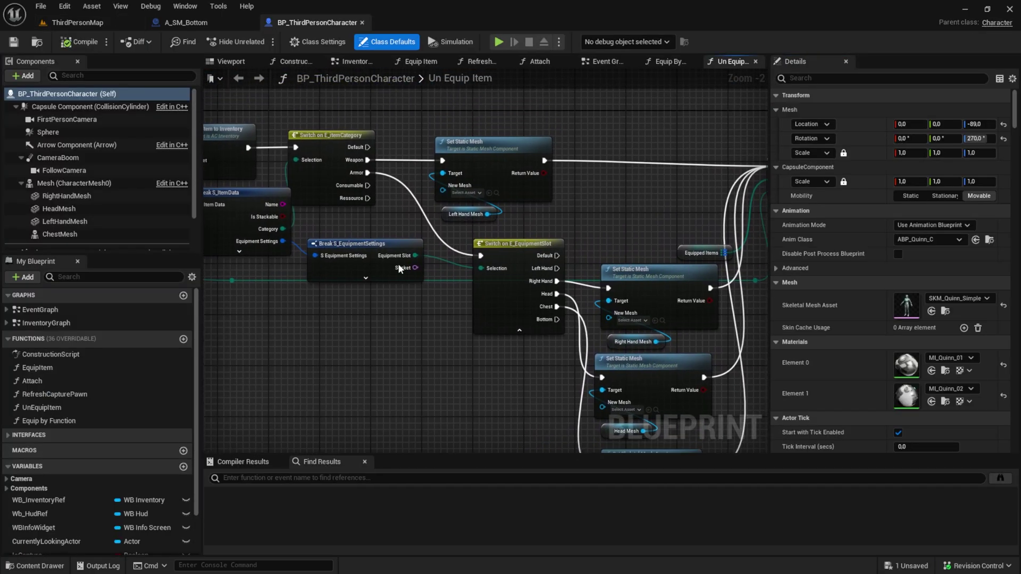
click(665, 62)
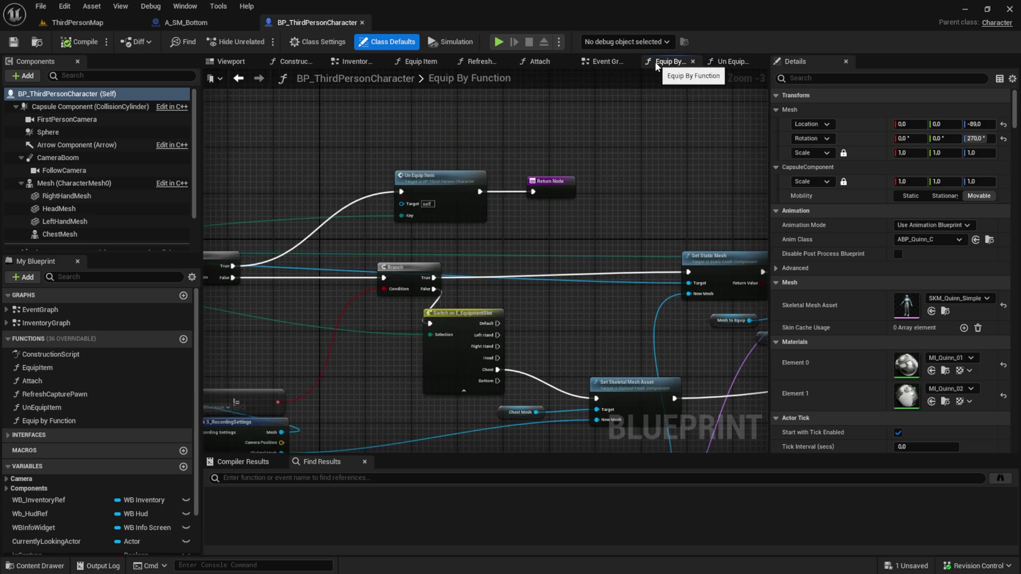
click(607, 62)
click(420, 62)
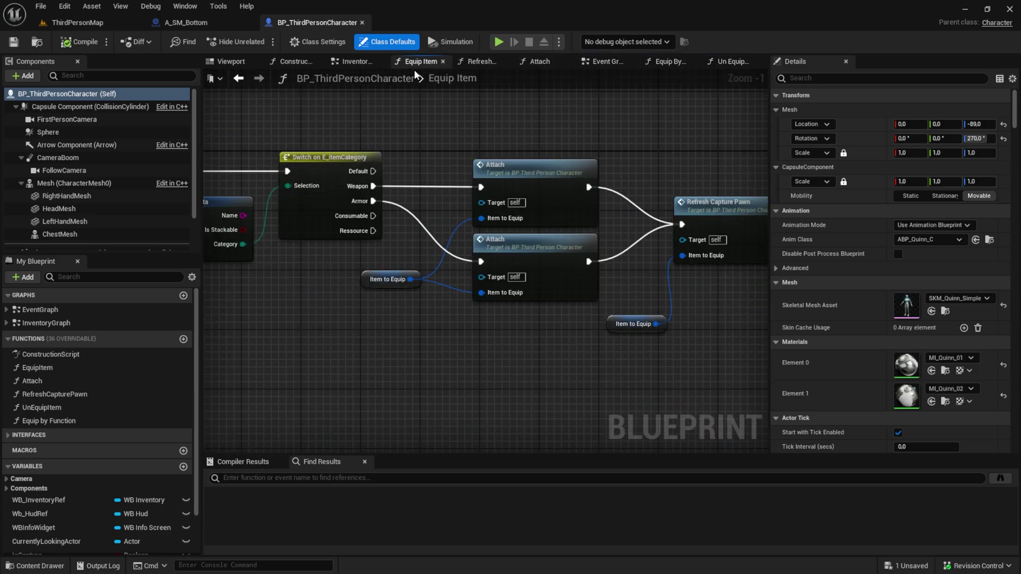
right_drag(381, 203, 414, 204)
double_click(574, 254)
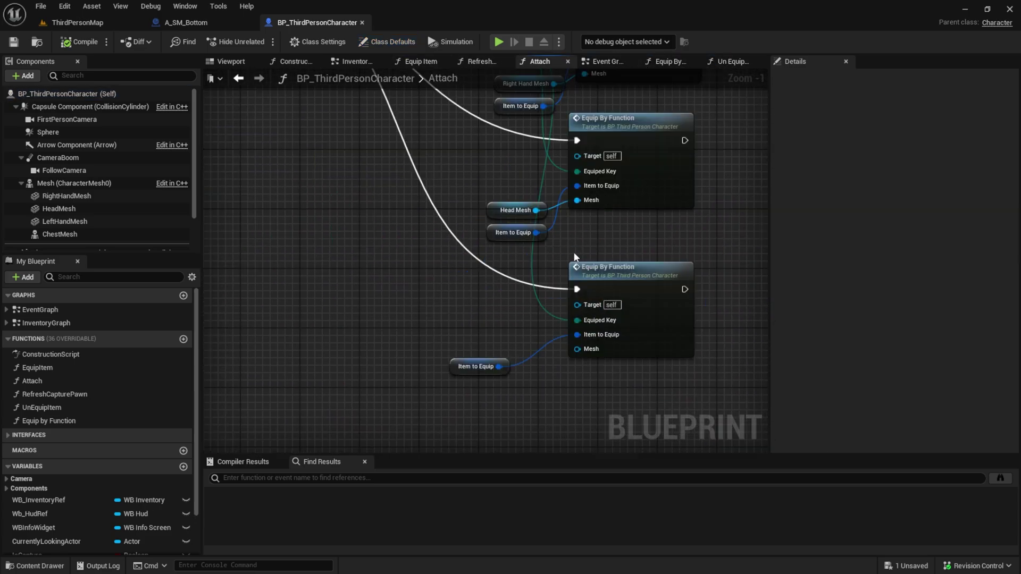
right_drag(574, 254, 410, 349)
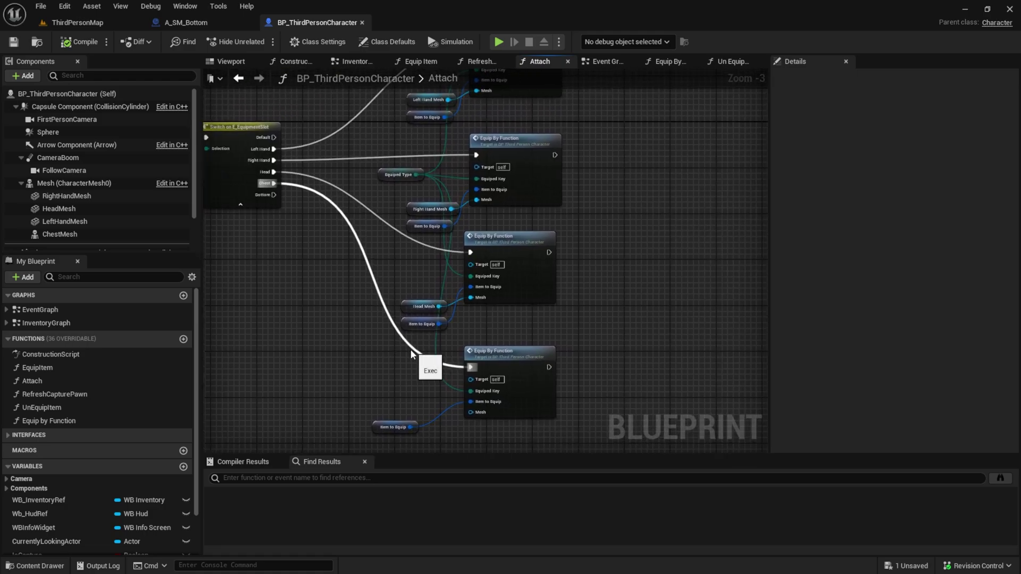
Step: Duplicate the Chest branch's Equip By Function node with its Item to Equip input in Attach, and connect it to the switch's Bottom output
right_drag(312, 324, 317, 306)
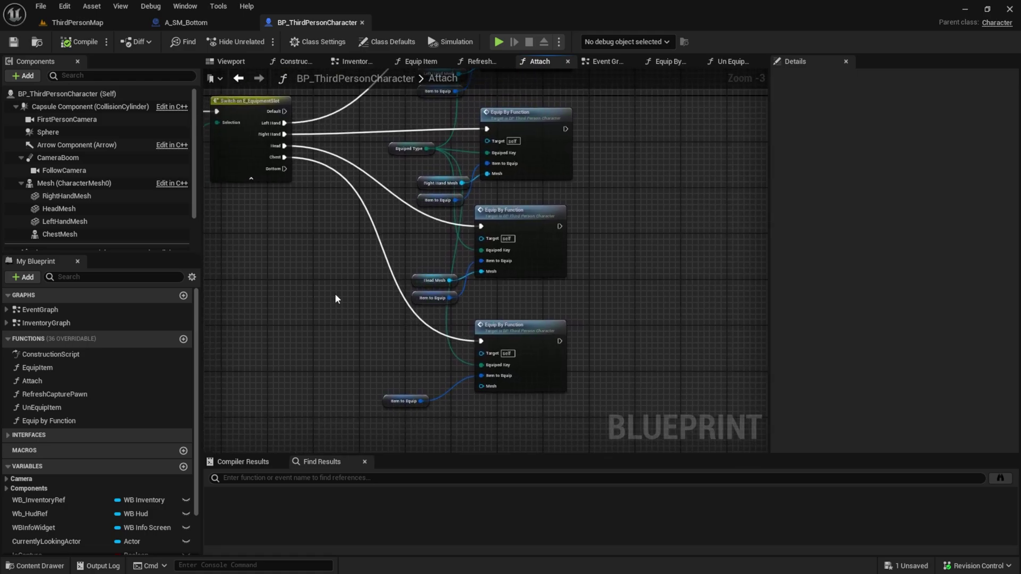
scroll(335, 293, down, 1)
drag(465, 367, 374, 402)
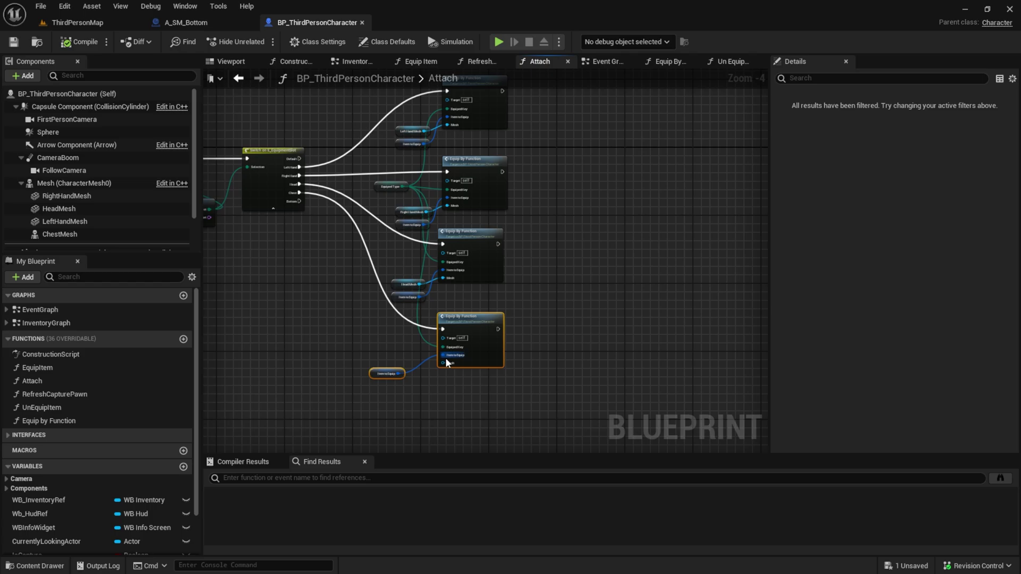
key(ctrl+c)
key(ctrl+v)
drag(504, 368, 299, 201)
right_drag(365, 312, 382, 180)
scroll(435, 239, up, 2)
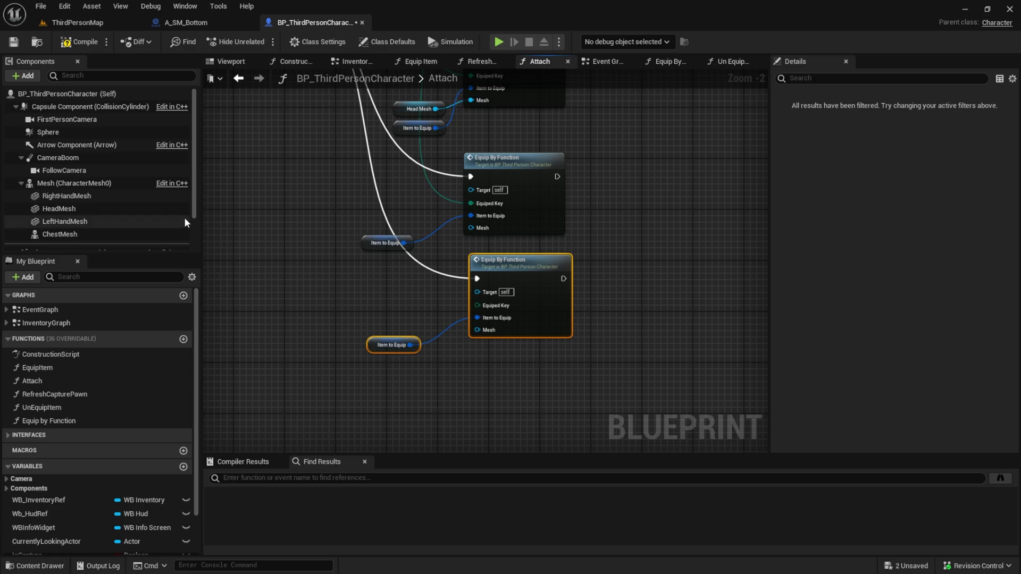
Step: Add a Skeletal Mesh component under the character's Mesh component and name it BottomMesh
click(233, 224)
click(63, 170)
click(74, 183)
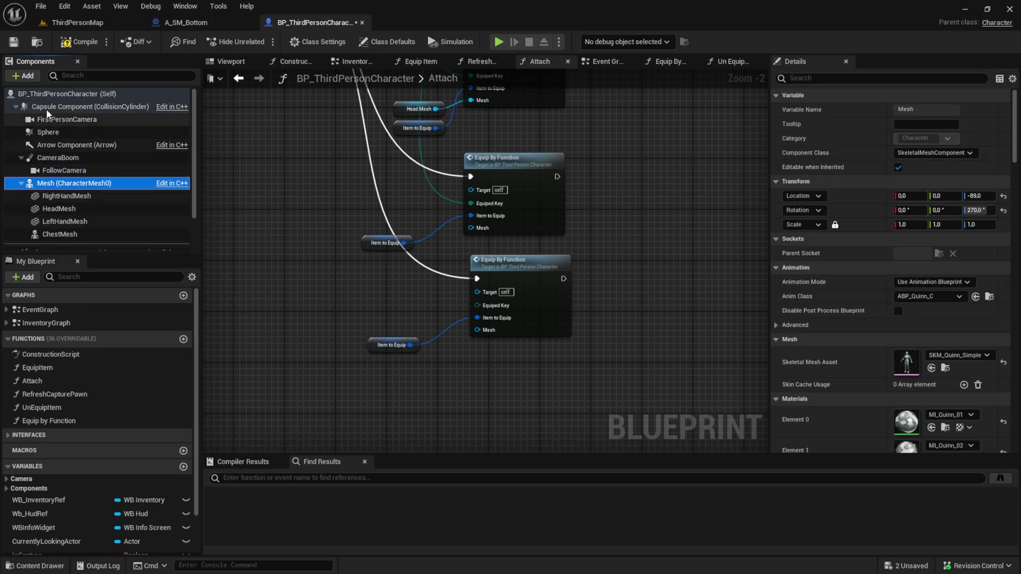
click(23, 76)
text(skele)
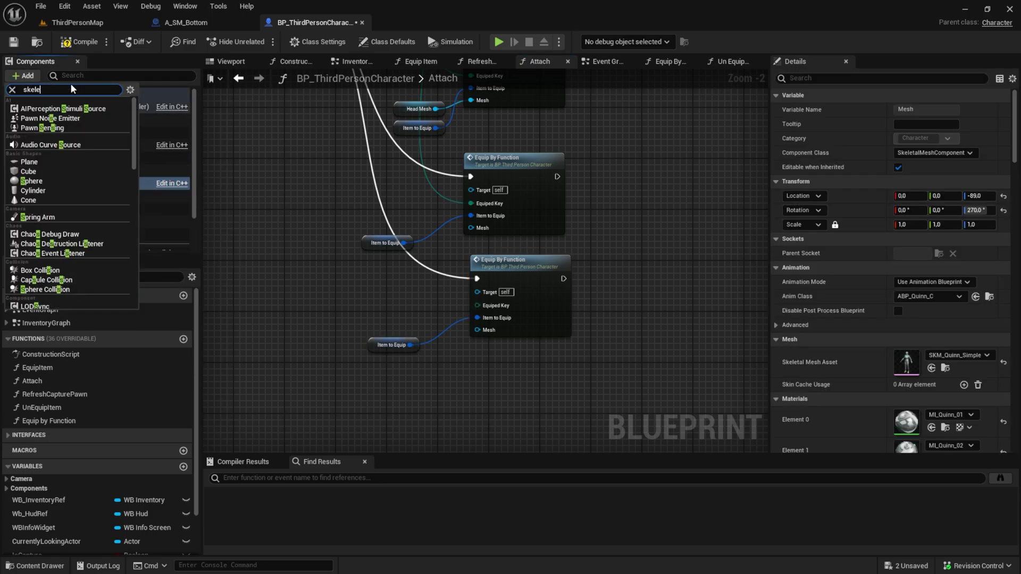
click(41, 110)
scroll(80, 202, down, 1)
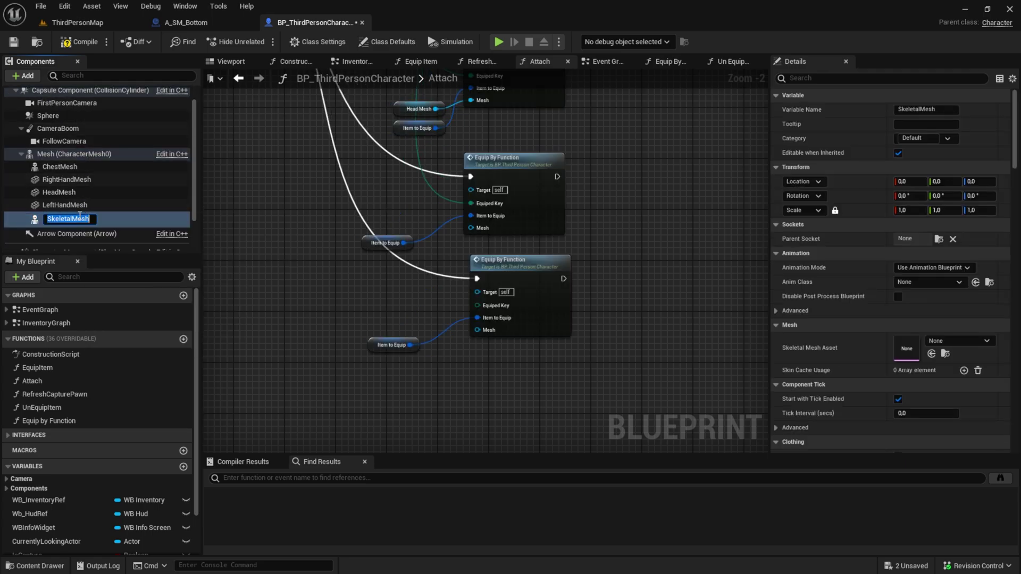
text(Bottom)
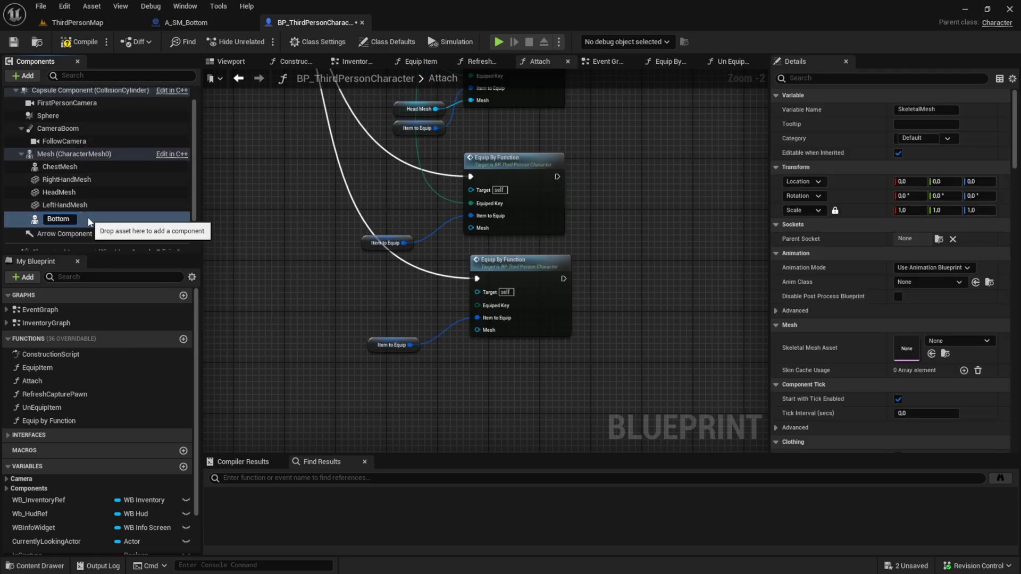
text(Mesh)
key(Return)
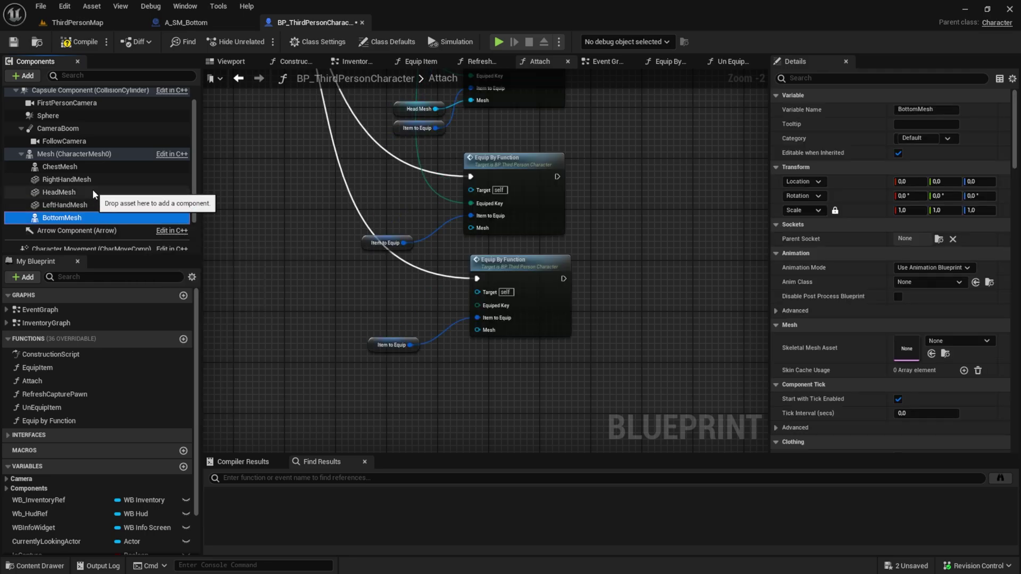
Step: In the Construction Script, connect BottomMesh as an additional Target of Set Leader Pose Component and save the Blueprint
click(84, 169)
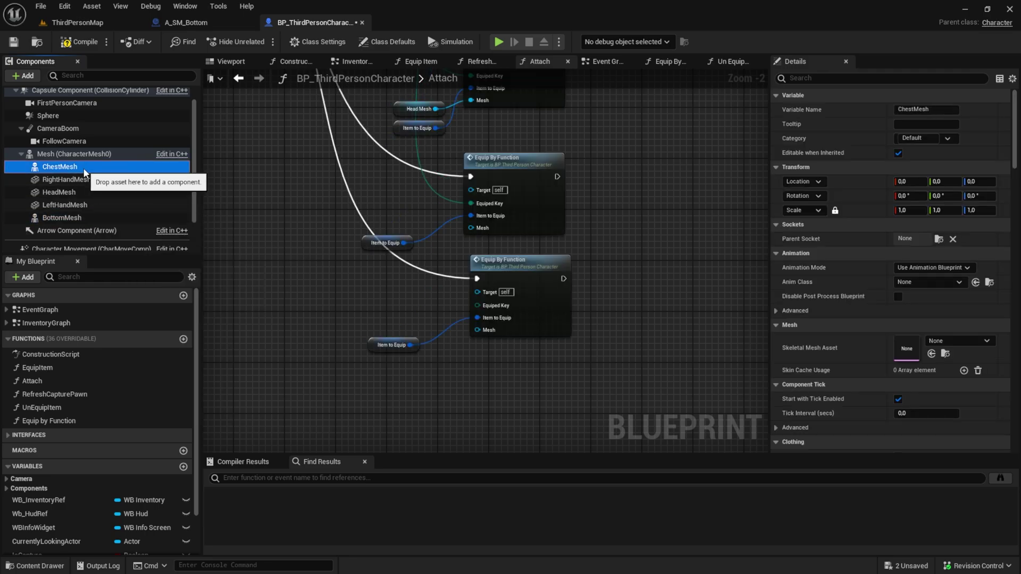
click(74, 219)
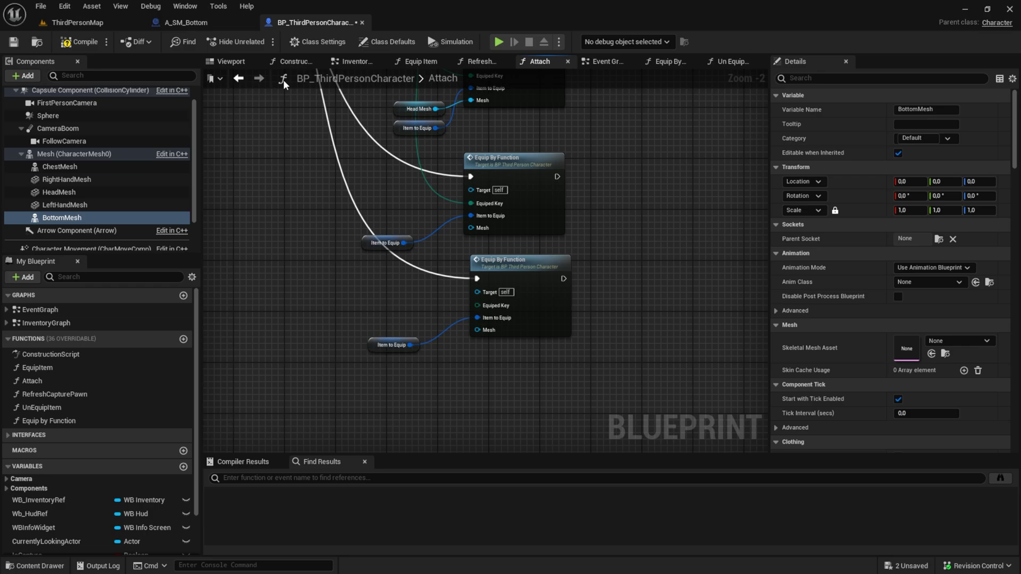
click(292, 63)
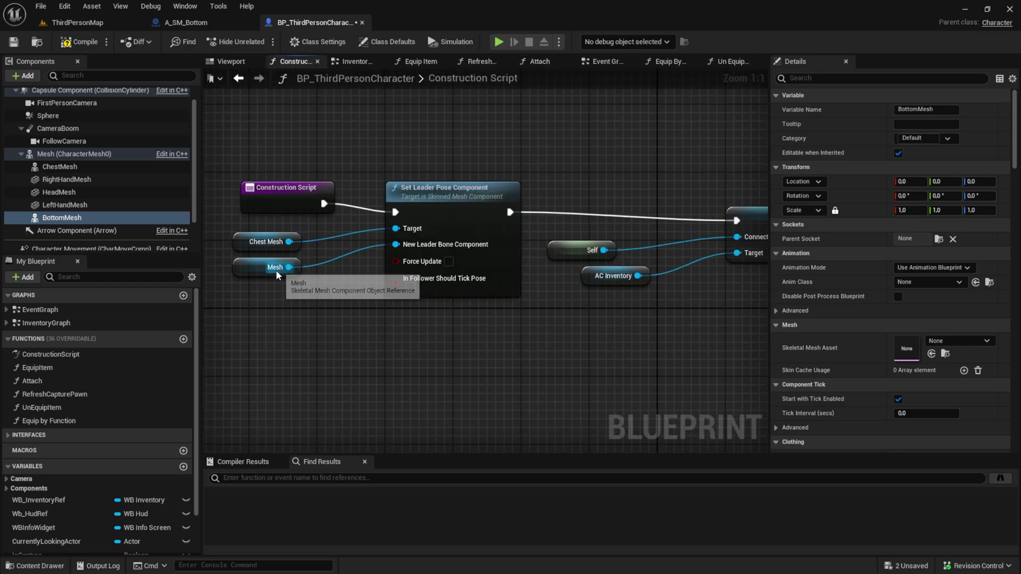
drag(77, 223, 402, 232)
drag(246, 312, 242, 269)
click(229, 223)
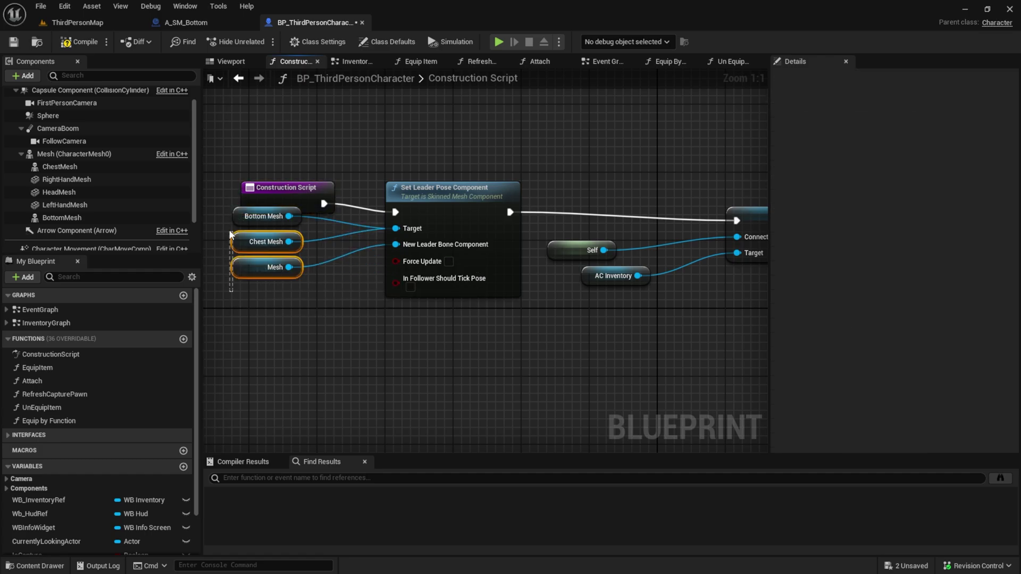
drag(266, 216, 266, 242)
click(222, 203)
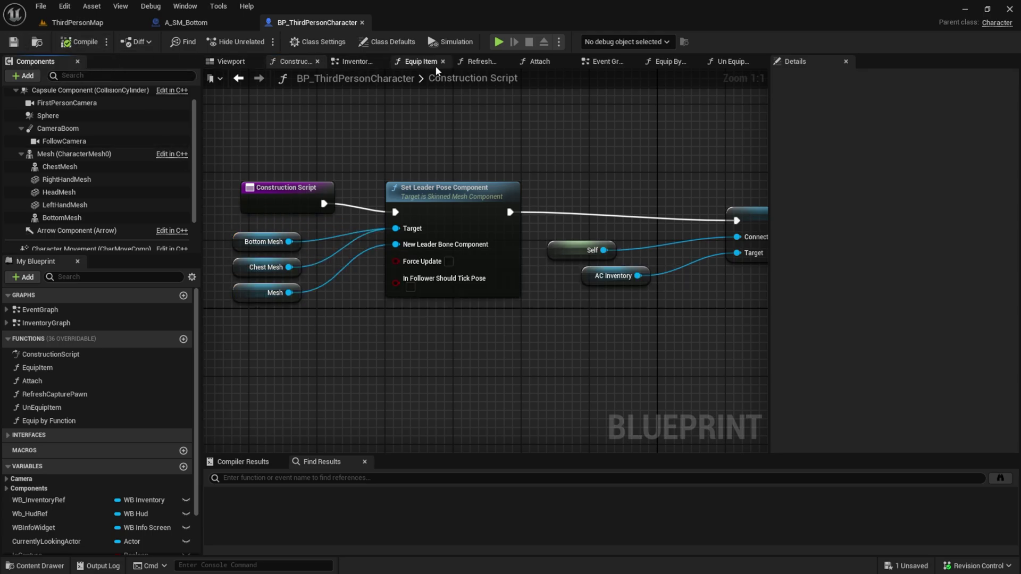
Step: In Equip By Function, duplicate the Set Skeletal Mesh Asset node with its Chest Mesh, wiring the copy to the Bottom output and New Mesh source
click(420, 64)
double_click(561, 260)
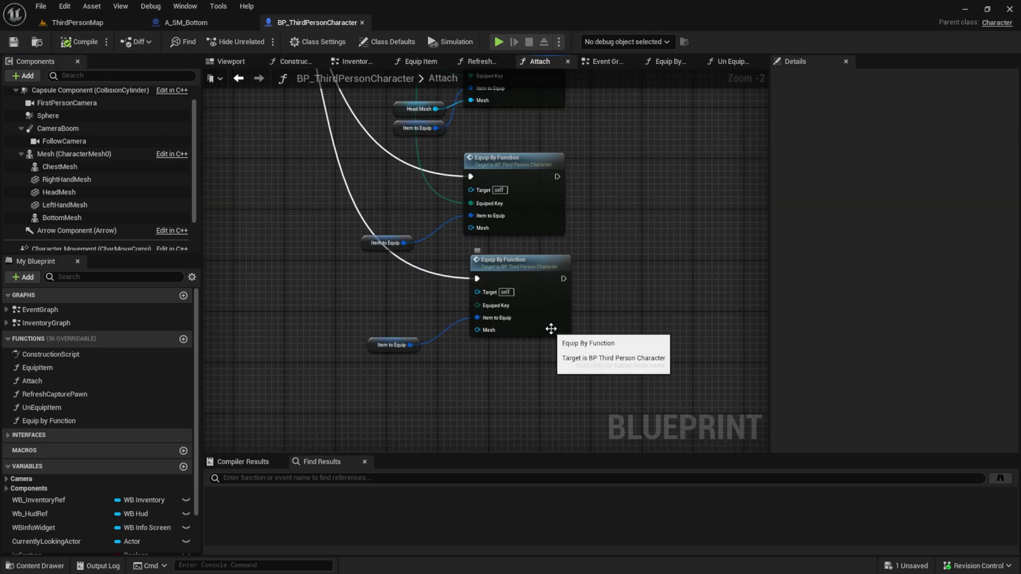
right_drag(608, 275, 558, 303)
double_click(463, 305)
right_drag(506, 274, 289, 182)
drag(490, 269, 384, 224)
key(ctrl+c)
key(ctrl+v)
drag(551, 258, 356, 219)
right_drag(325, 244, 466, 235)
drag(616, 305, 595, 309)
drag(433, 300, 283, 283)
right_drag(474, 303, 406, 302)
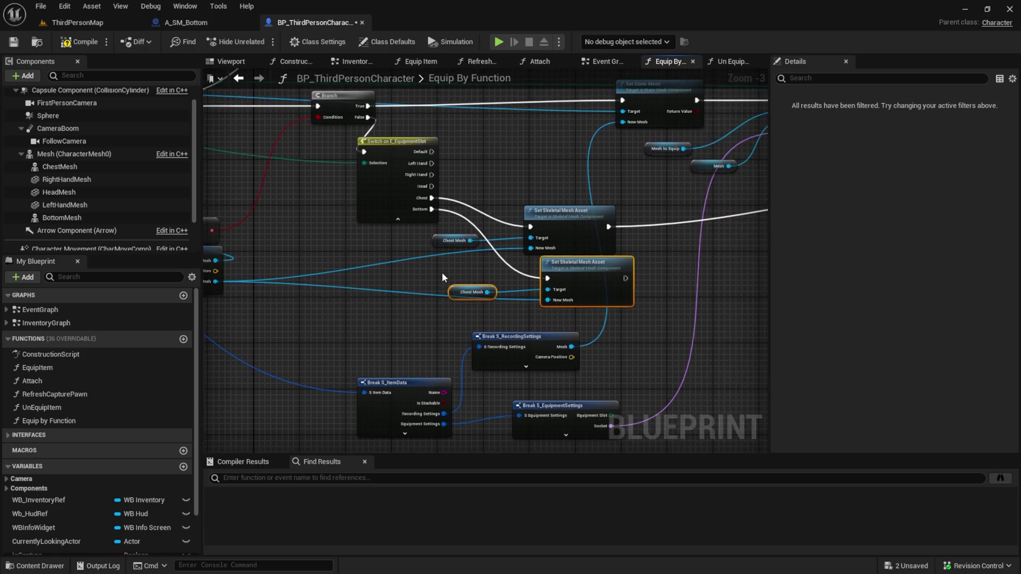
Step: Replace the copied Chest Mesh reference with BottomMesh and connect the new Set Skeletal Mesh Asset node's execution output onward in the graph
click(442, 273)
click(91, 217)
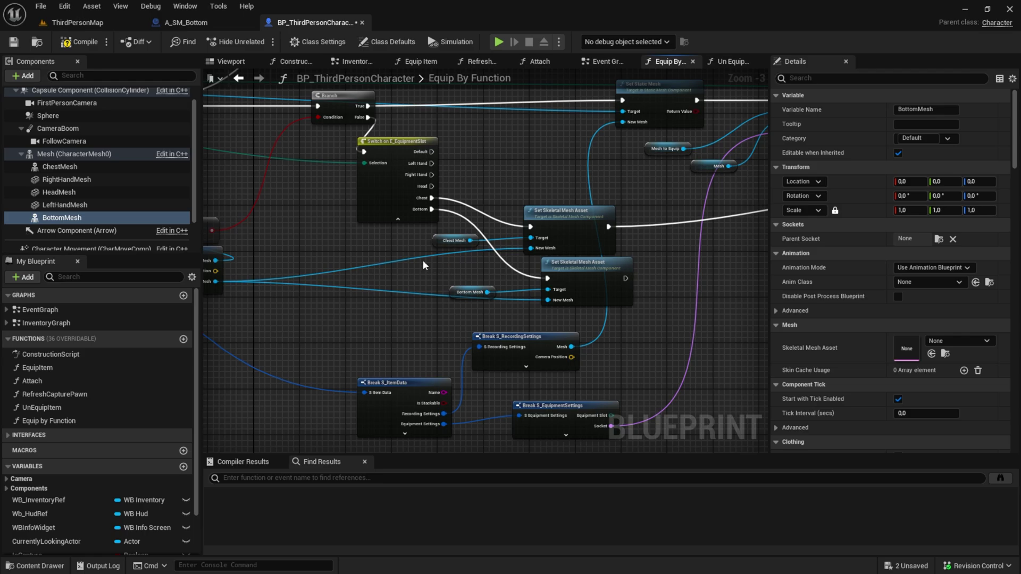
right_drag(585, 258, 255, 308)
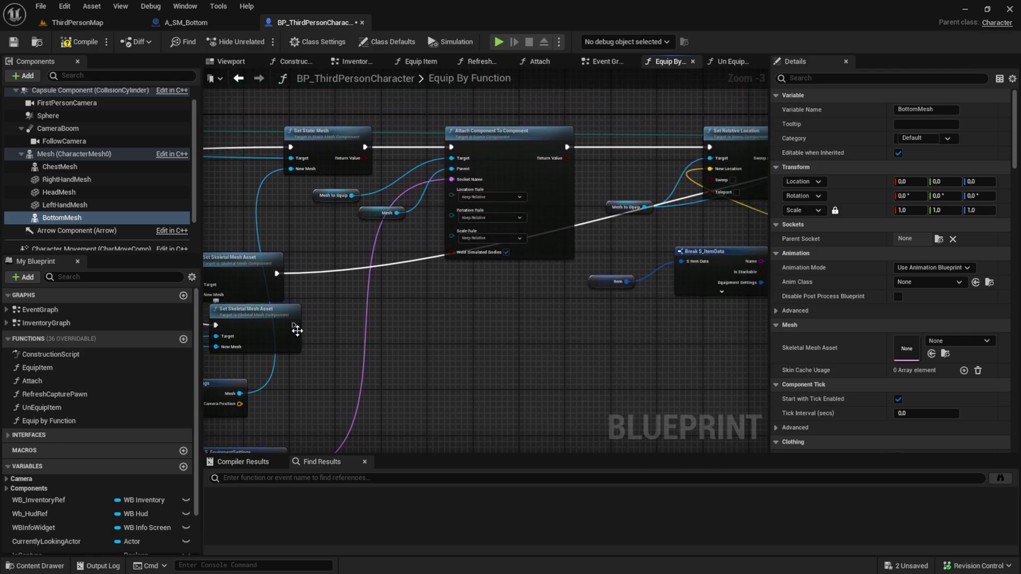
drag(295, 325, 729, 148)
right_drag(343, 242, 638, 237)
right_drag(405, 237, 611, 260)
right_drag(488, 230, 607, 252)
Step: In Un Equip Item, duplicate the Chest Mesh and Set Skeletal Mesh Asset nodes, wiring the copy between the Bottom output and REMOVE
double_click(546, 186)
right_drag(589, 332, 483, 156)
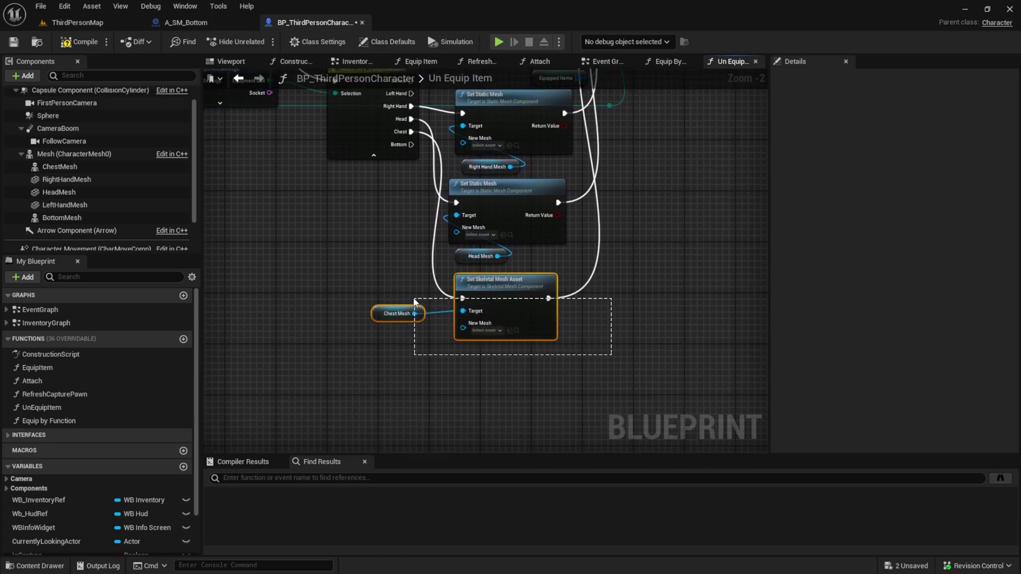
key(ctrl+c)
key(ctrl+v)
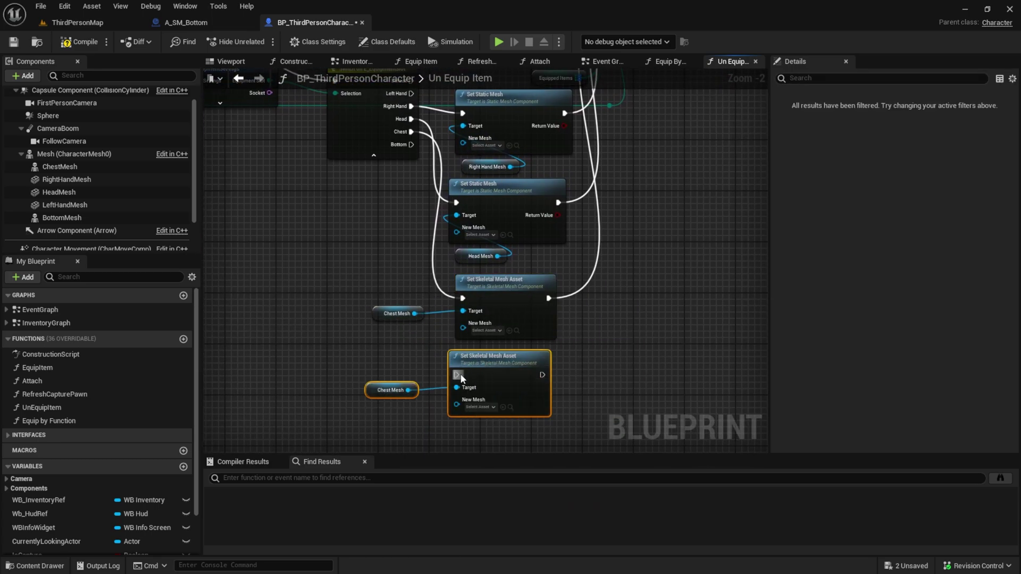
drag(543, 373, 624, 168)
drag(626, 208, 628, 208)
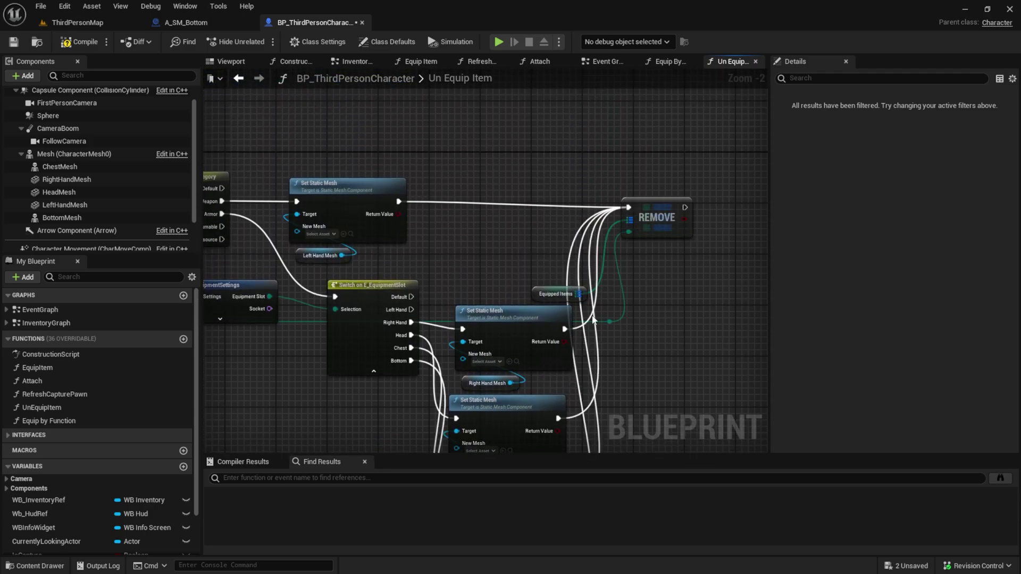
Step: Move the REMOVE node farther from the mesh nodes and replace the duplicated Chest Mesh reference with BottomMesh
right_drag(676, 215, 690, 125)
drag(690, 124, 654, 123)
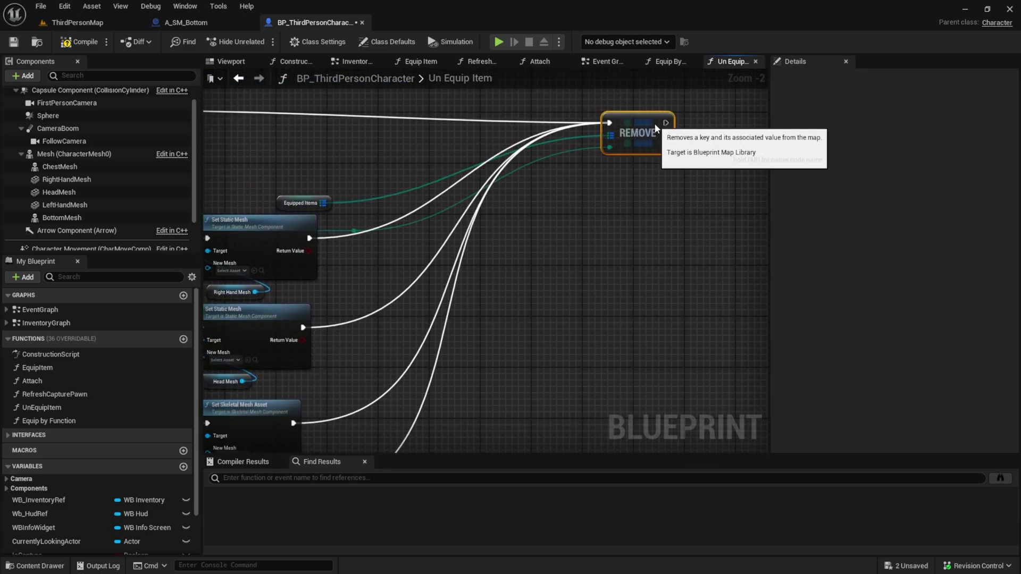
right_drag(431, 236, 695, 93)
right_drag(619, 191, 656, 141)
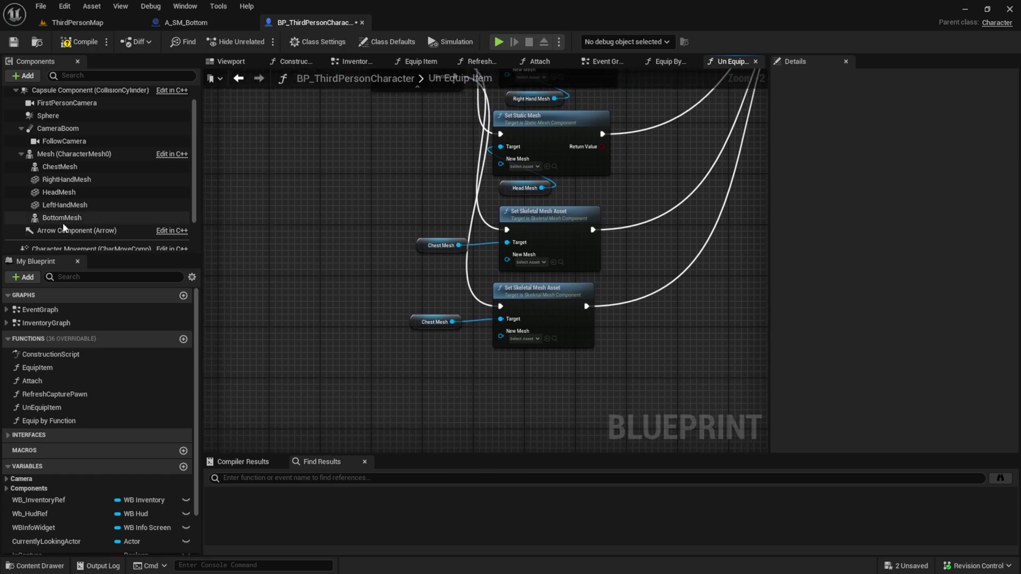
drag(61, 218, 416, 319)
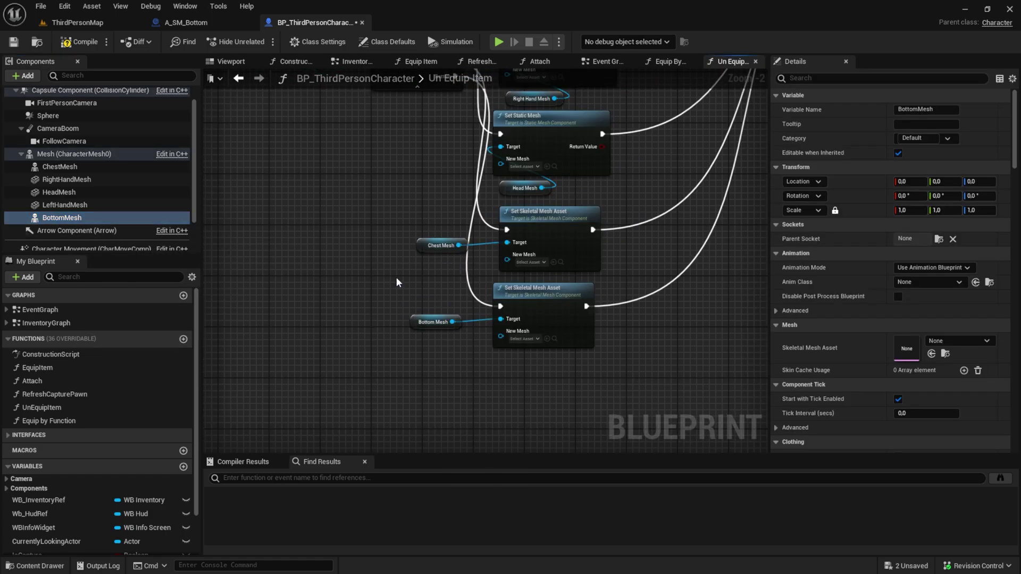
right_drag(396, 277, 322, 286)
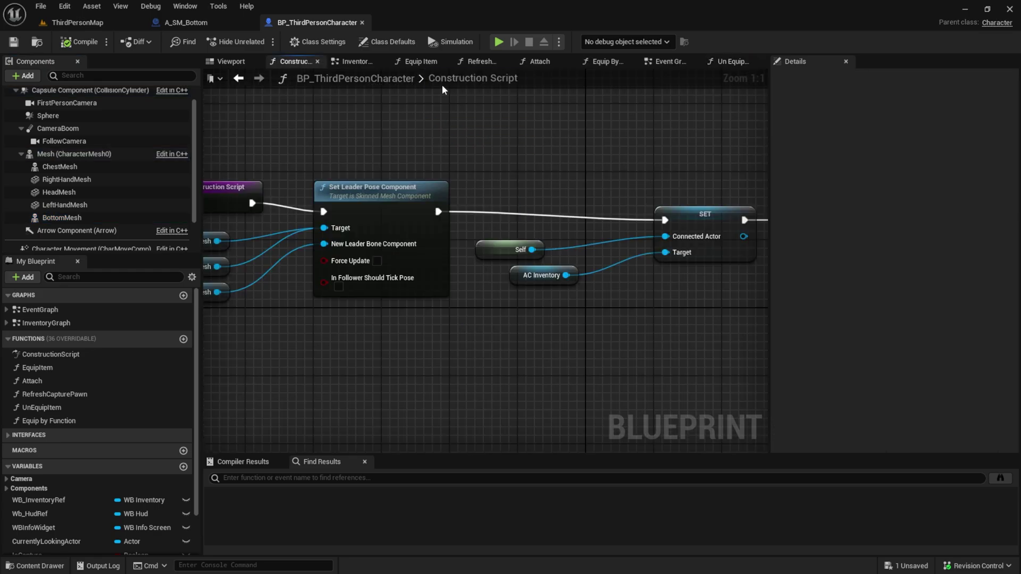
Step: In Attach, connect Equiped Type to the Equiped Key input of the Bottom branch's Equip By Function node and save the Blueprint
click(420, 62)
double_click(524, 243)
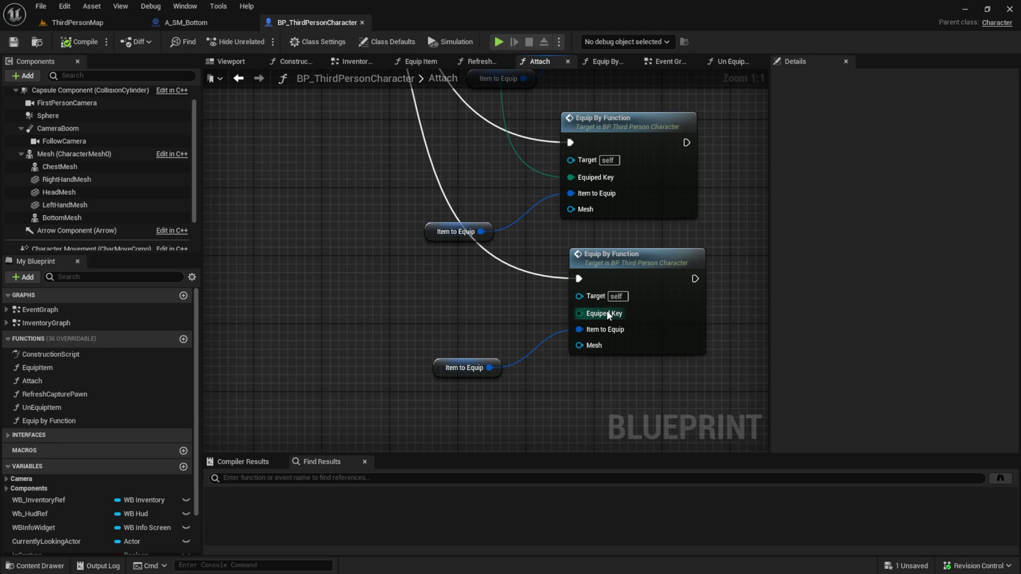
drag(499, 229, 489, 163)
right_drag(492, 329, 457, 191)
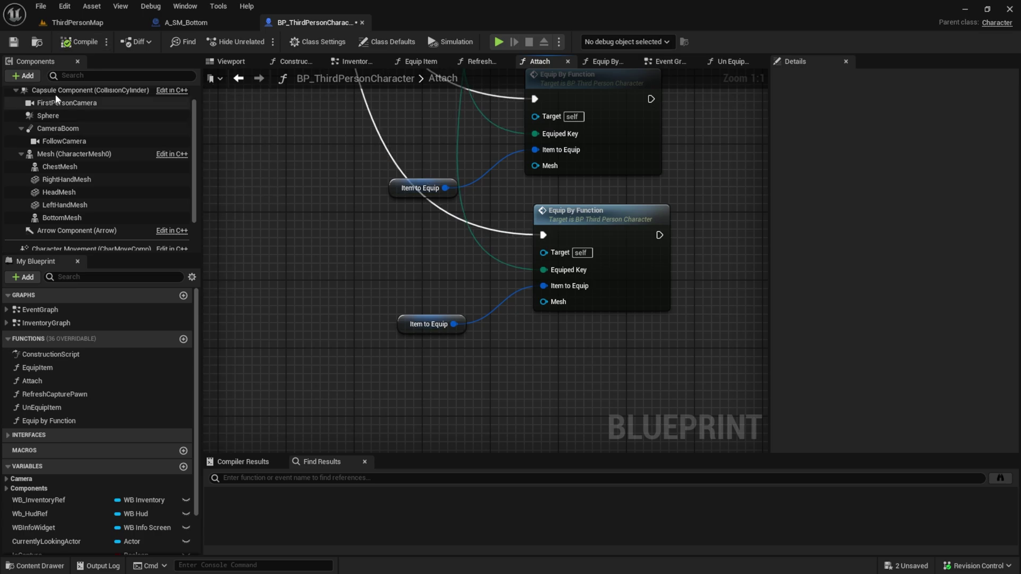
click(14, 41)
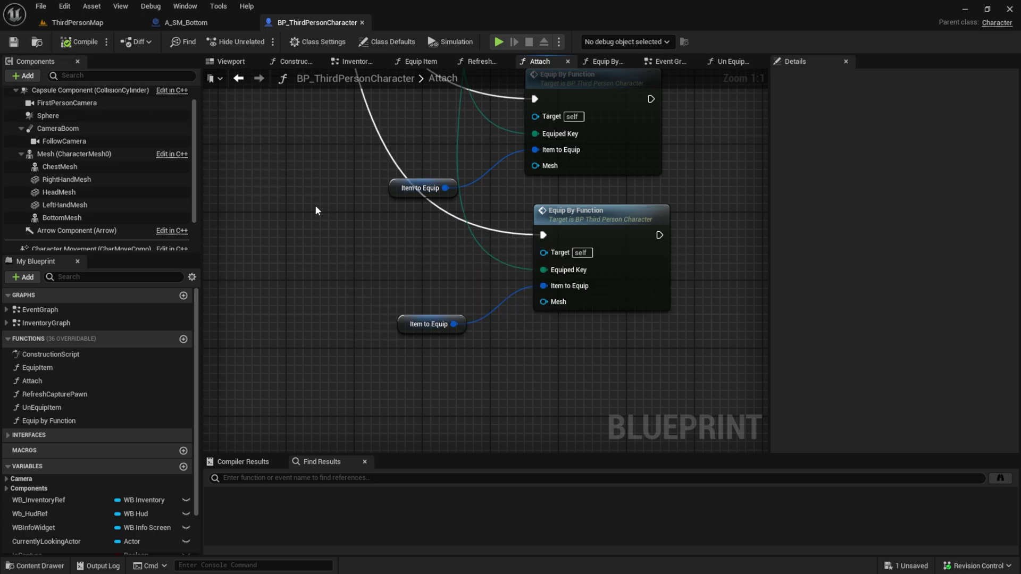
Step: Play the level, collect the chest and bottom armor from the floor, and open the equipment screen
click(498, 42)
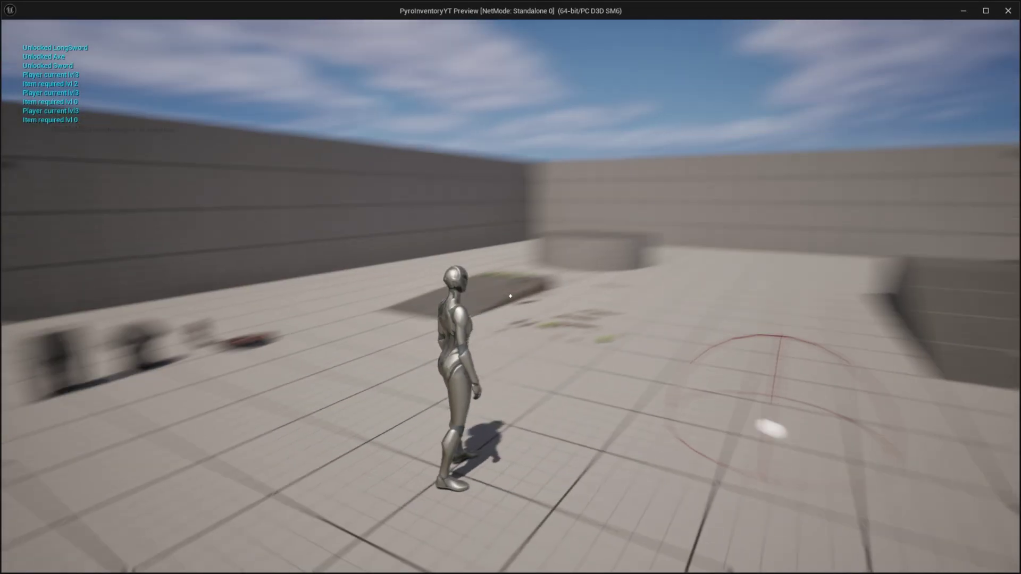
key(w)
key(e)
key(e)
key(s)
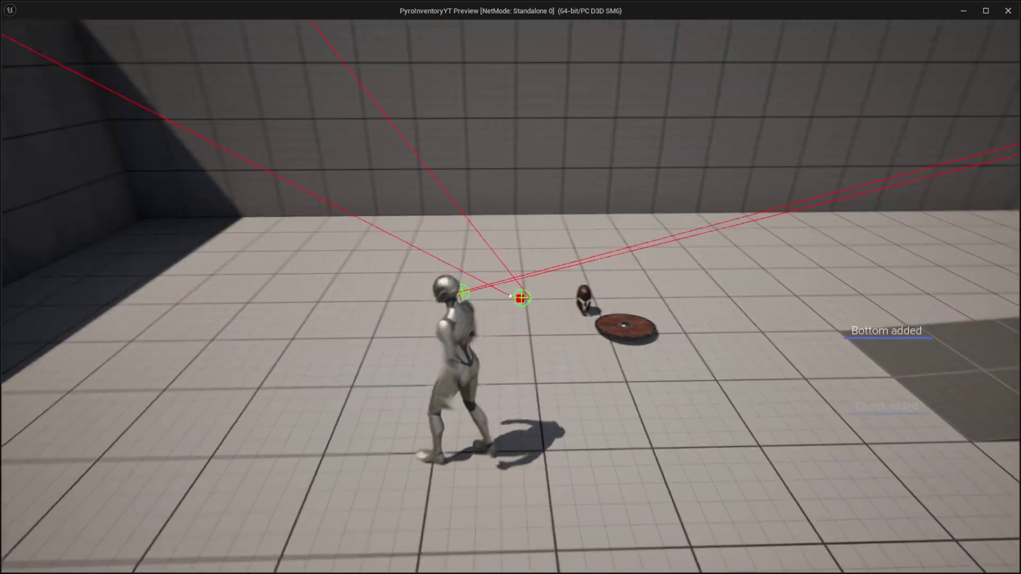
key(i)
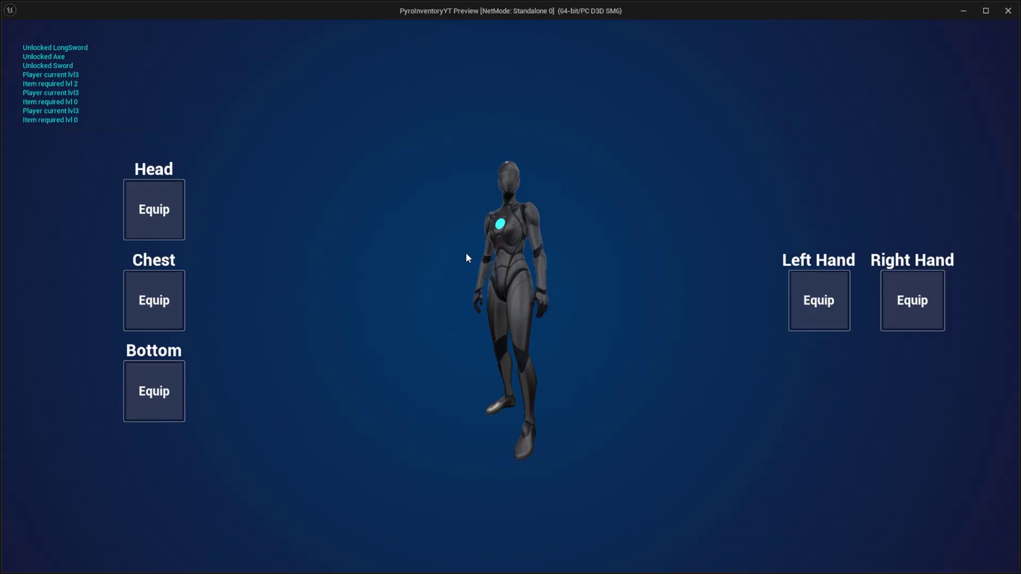
Step: Equip the collected armor in the Chest and Bottom slots, resuming play past the Equip Item breakpoint
click(155, 301)
click(440, 190)
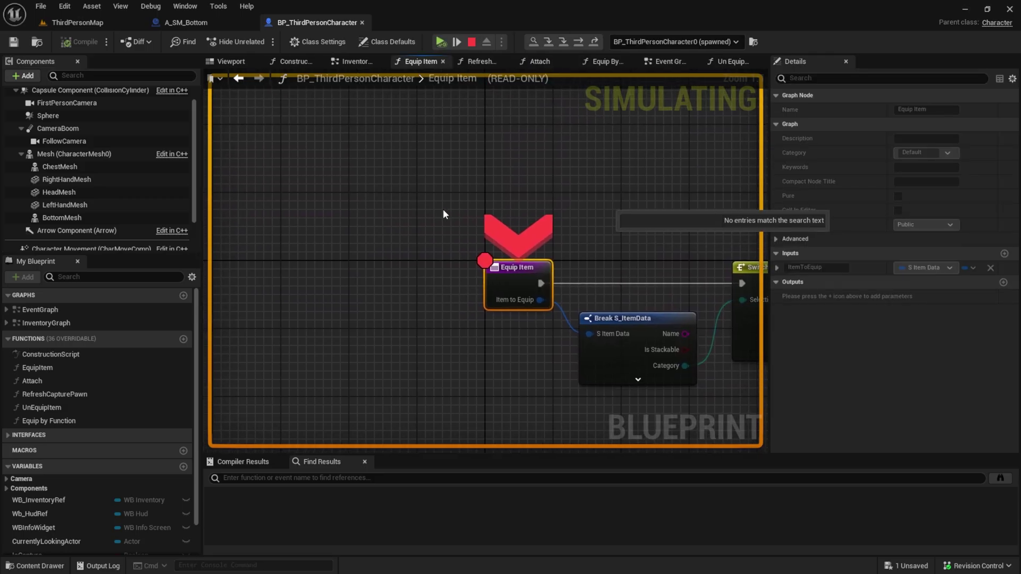
click(443, 41)
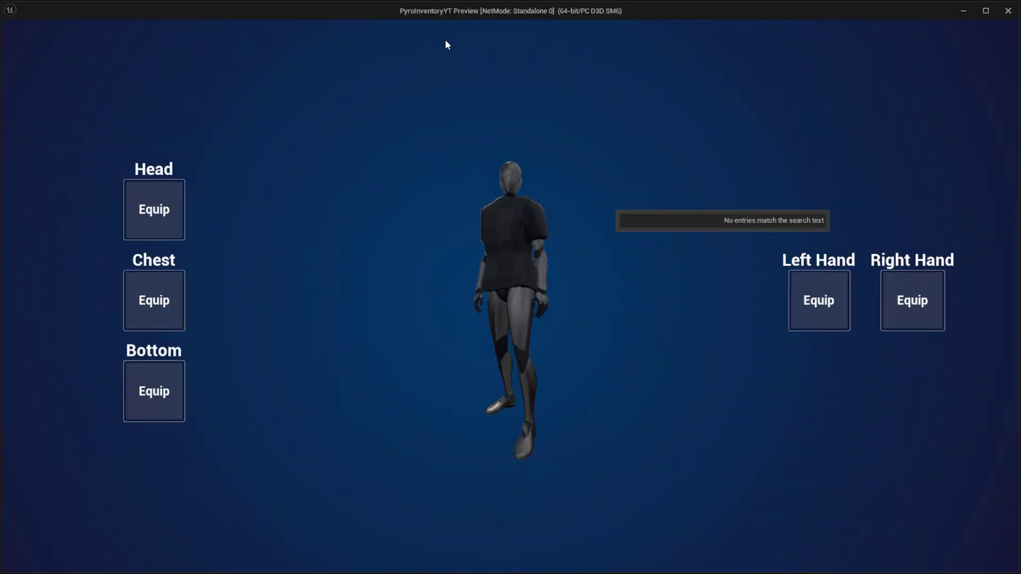
click(170, 391)
click(441, 189)
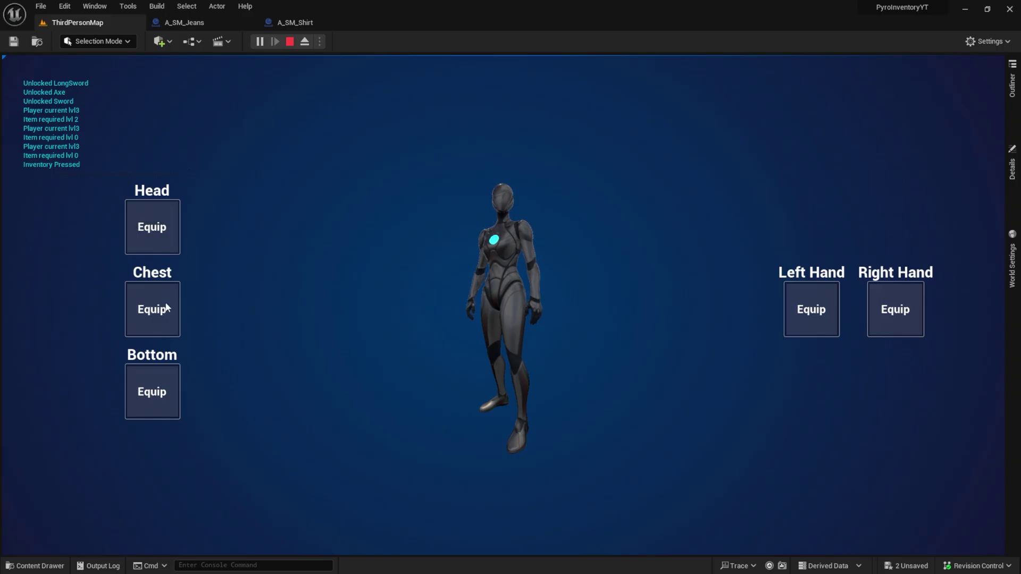
Step: Equip the Shirt in the Chest slot and the Jeans in the Bottom slot
click(162, 306)
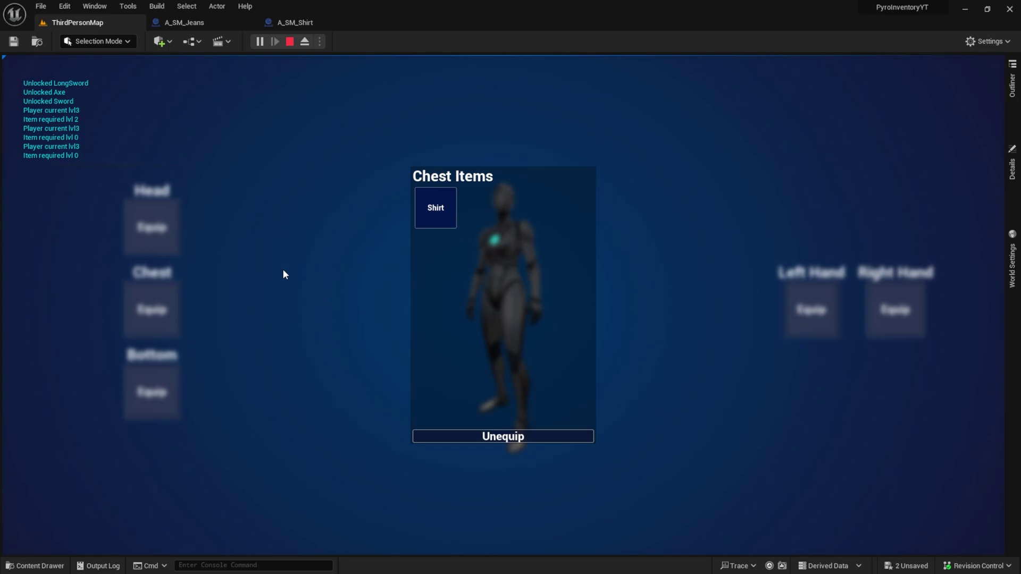
click(436, 207)
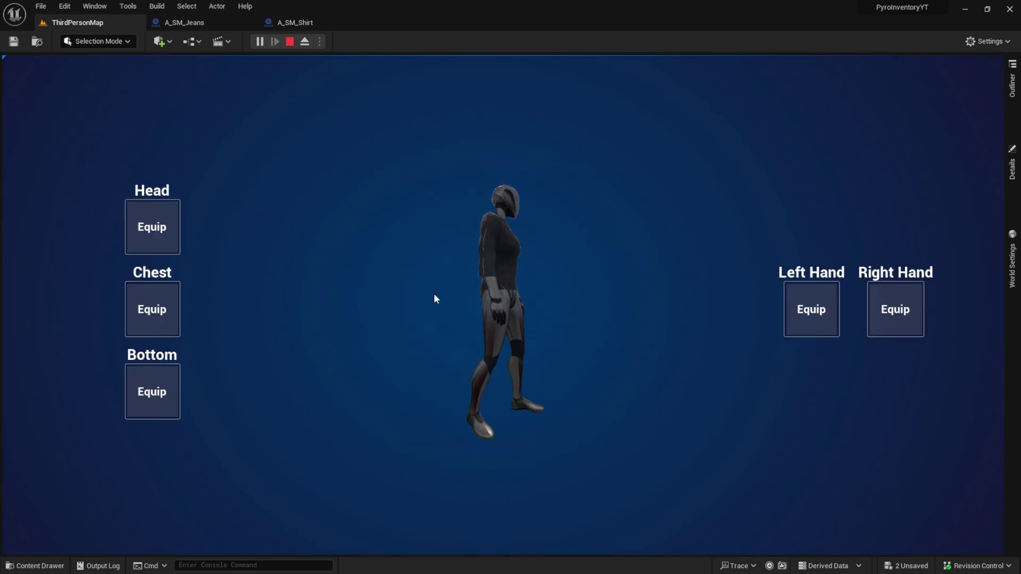
click(135, 405)
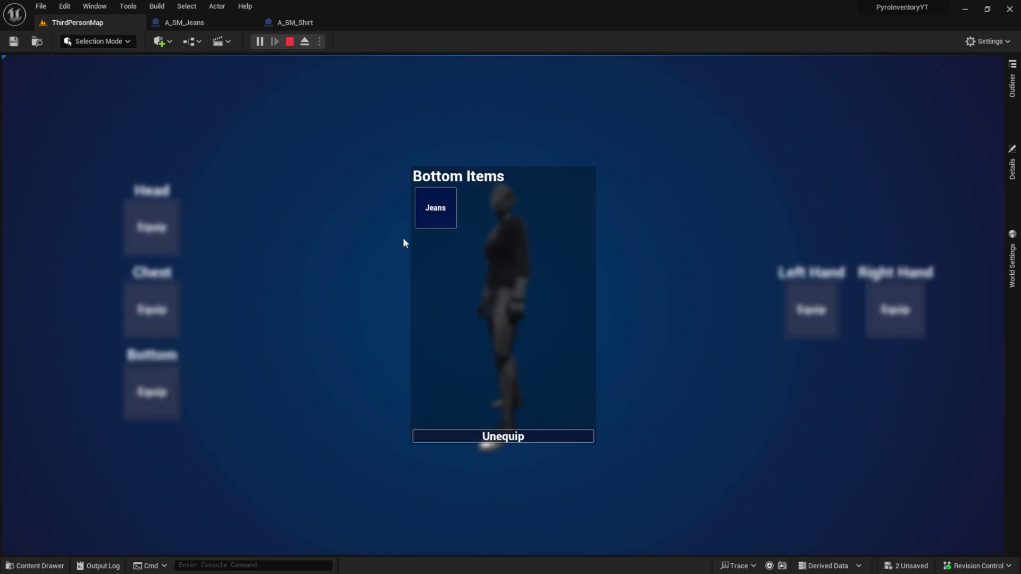
click(436, 208)
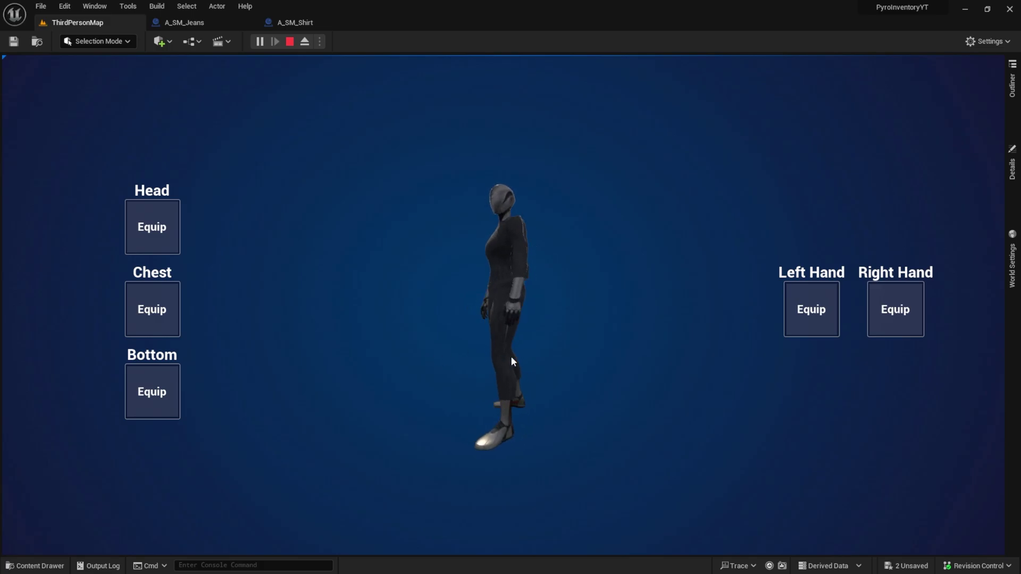
Step: Close the equipment screen and run and jump around the level to check the clothing in motion
key(Tab)
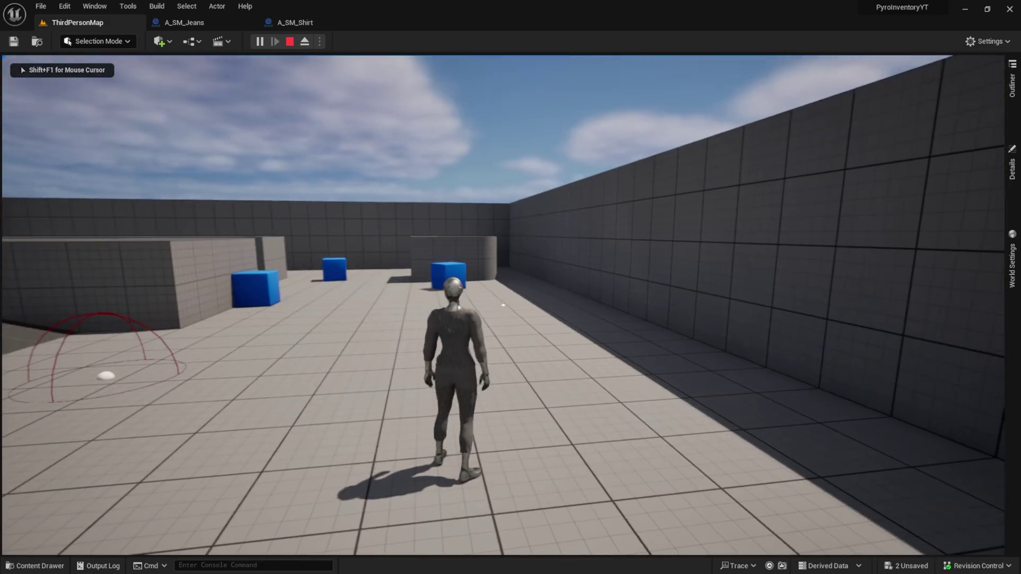
key(w)
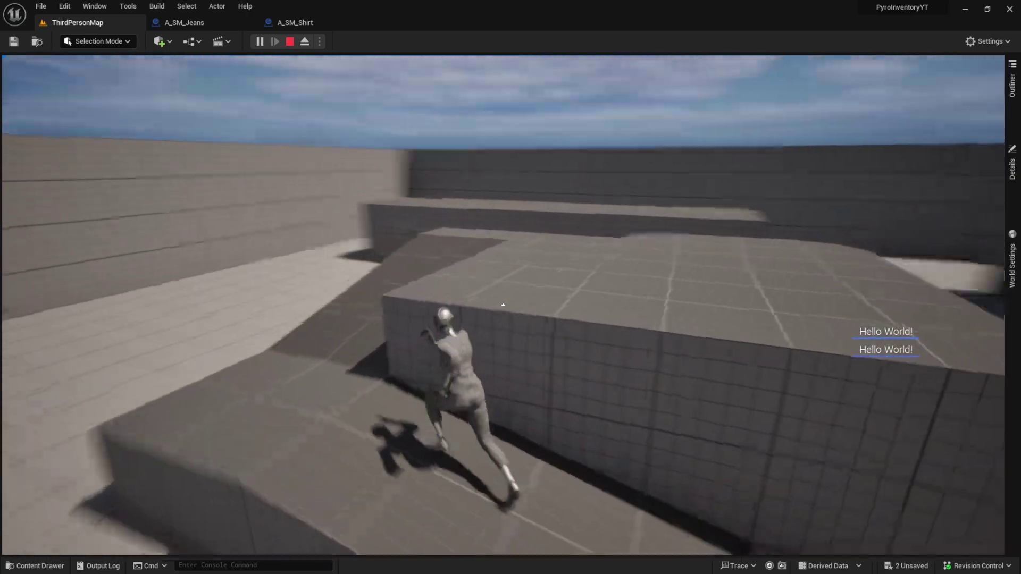
key(space)
key(w)
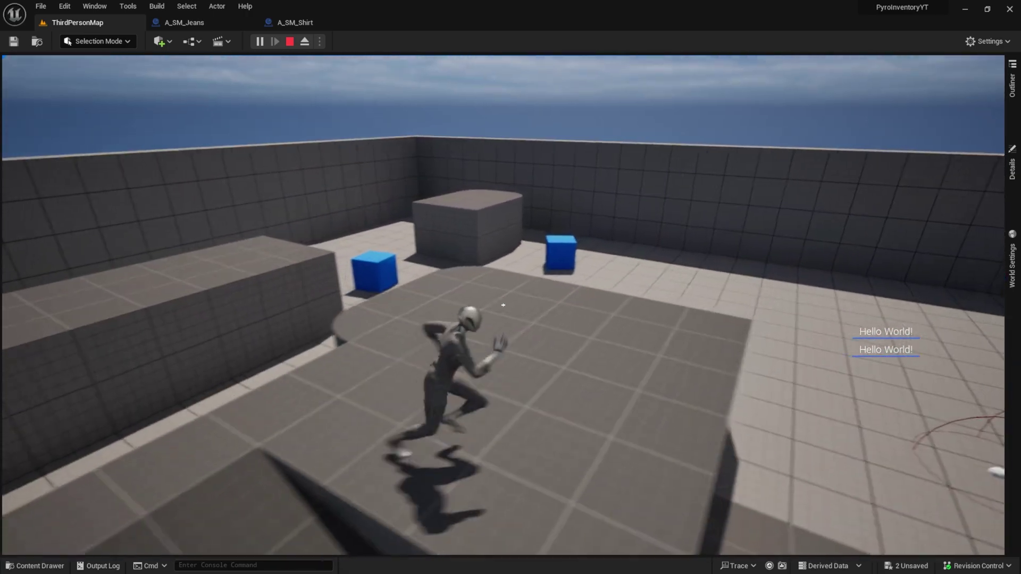